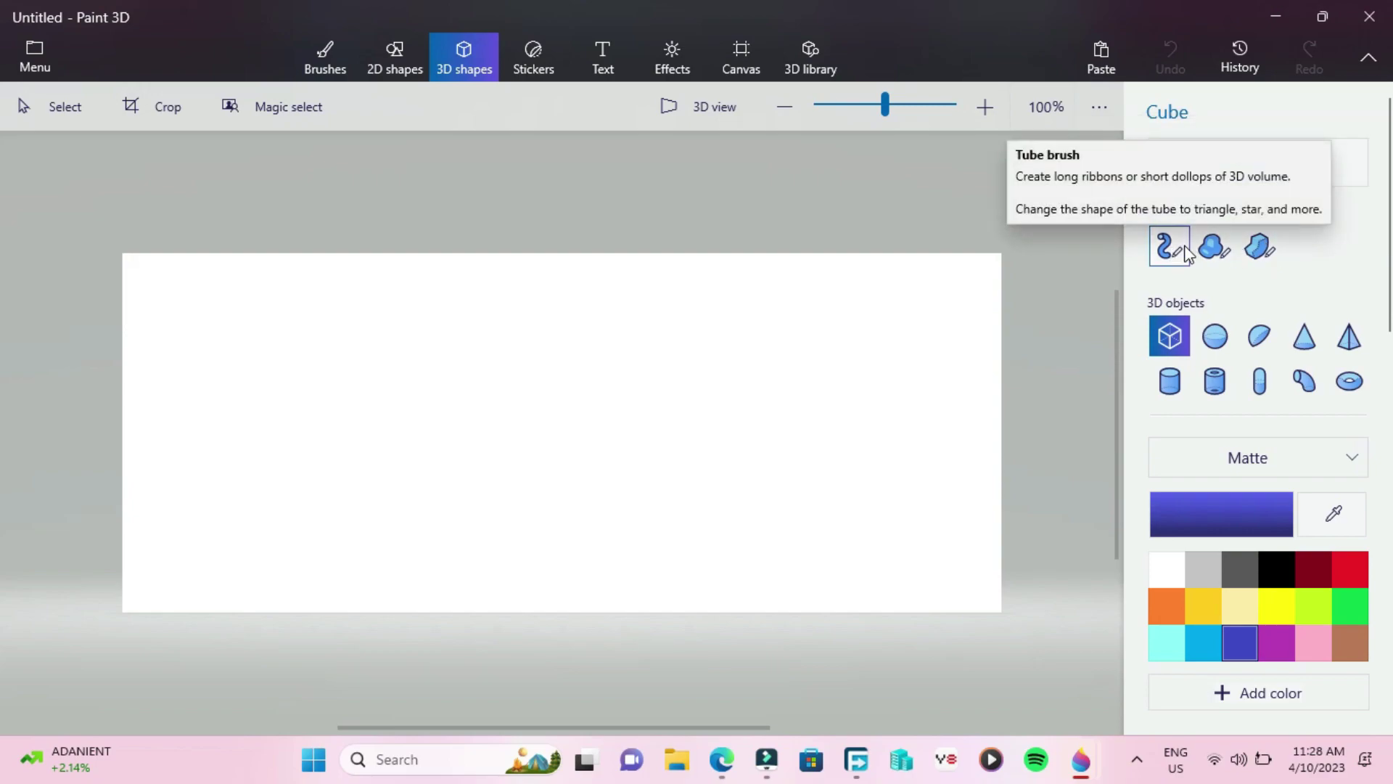
# Choose the 3D pyramid shape and add a custom tan color, #f4be82, for it.
pyautogui.click(1354, 344)
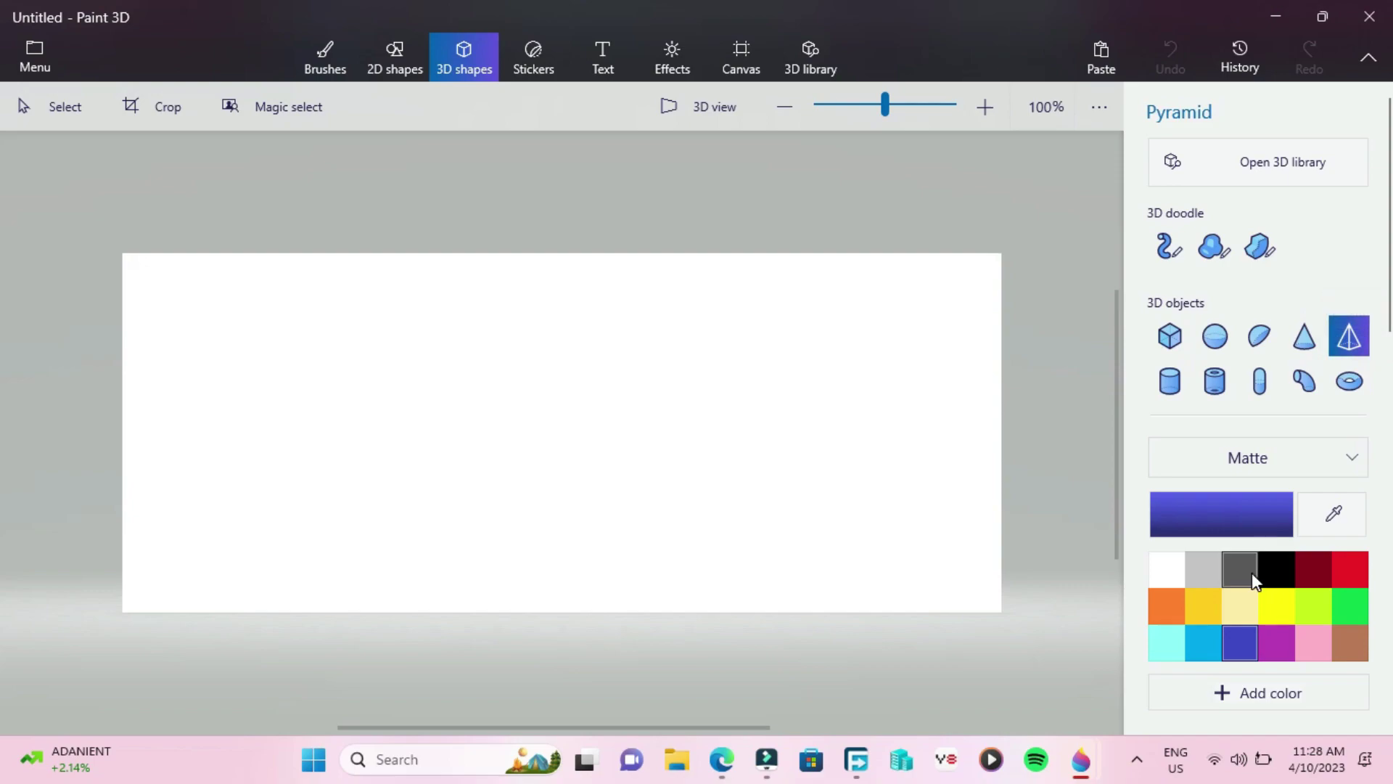
pyautogui.click(1225, 698)
pyautogui.click(1232, 700)
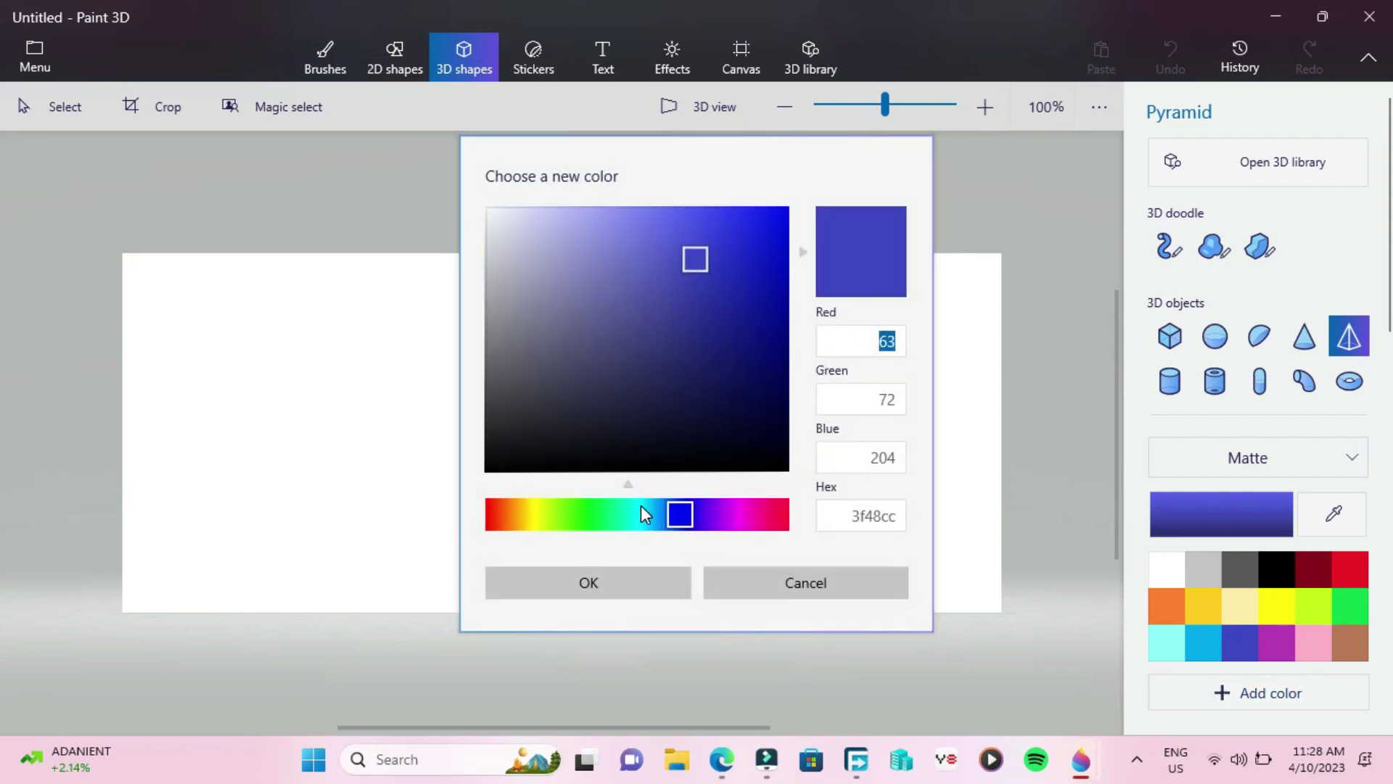
pyautogui.click(513, 513)
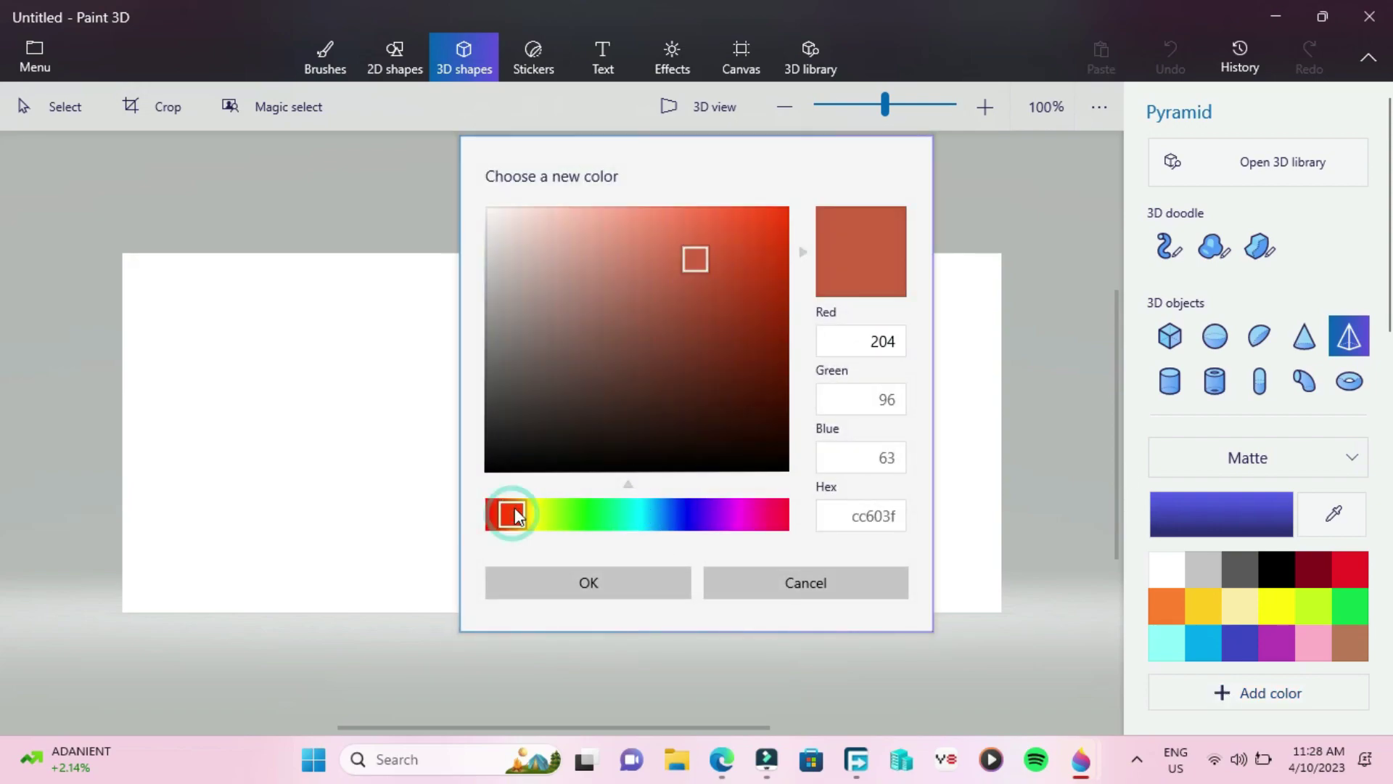
pyautogui.moveTo(698, 251)
pyautogui.mouseDown()
pyautogui.moveTo(638, 198)
pyautogui.moveTo(595, 186)
pyautogui.moveTo(608, 205)
pyautogui.mouseUp()
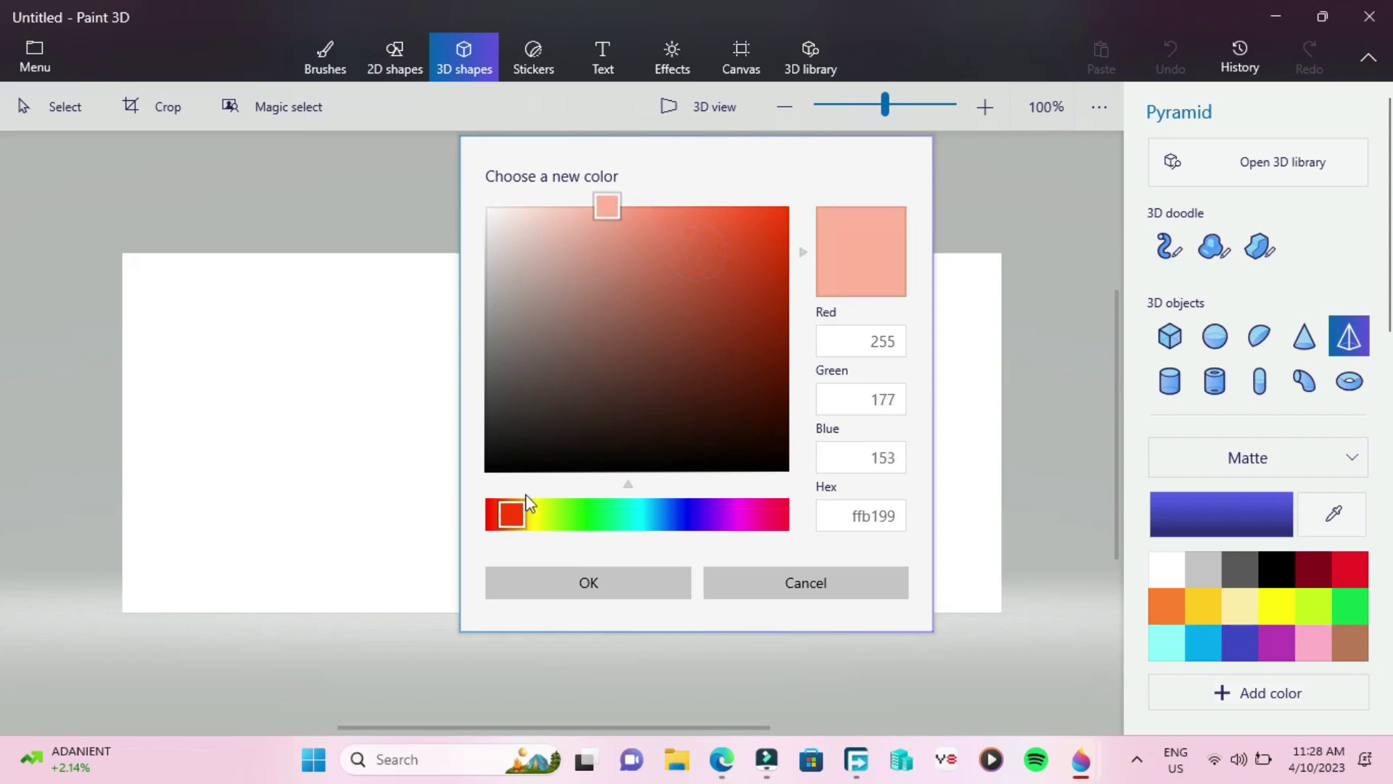
pyautogui.moveTo(510, 514); pyautogui.dragTo(523, 514)
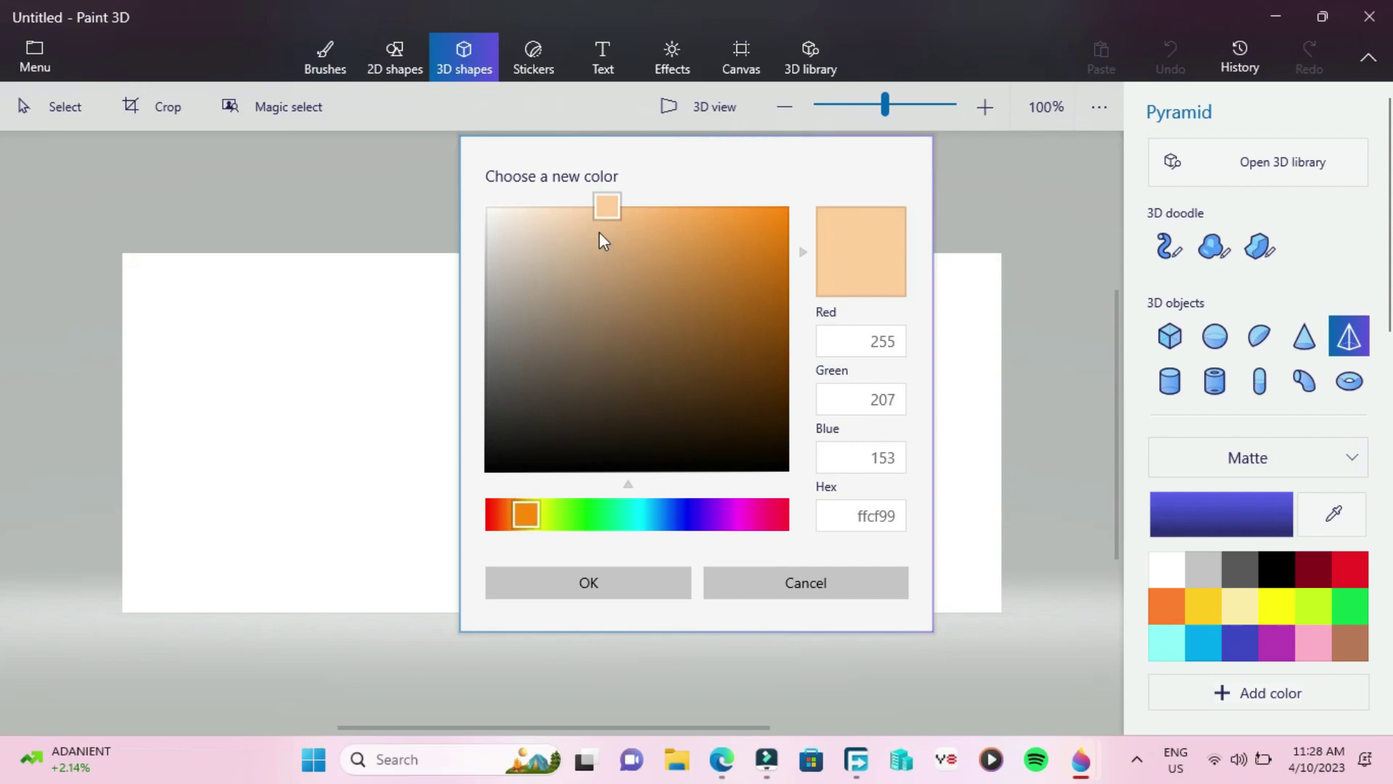
pyautogui.moveTo(603, 202); pyautogui.dragTo(628, 219)
pyautogui.click(608, 583)
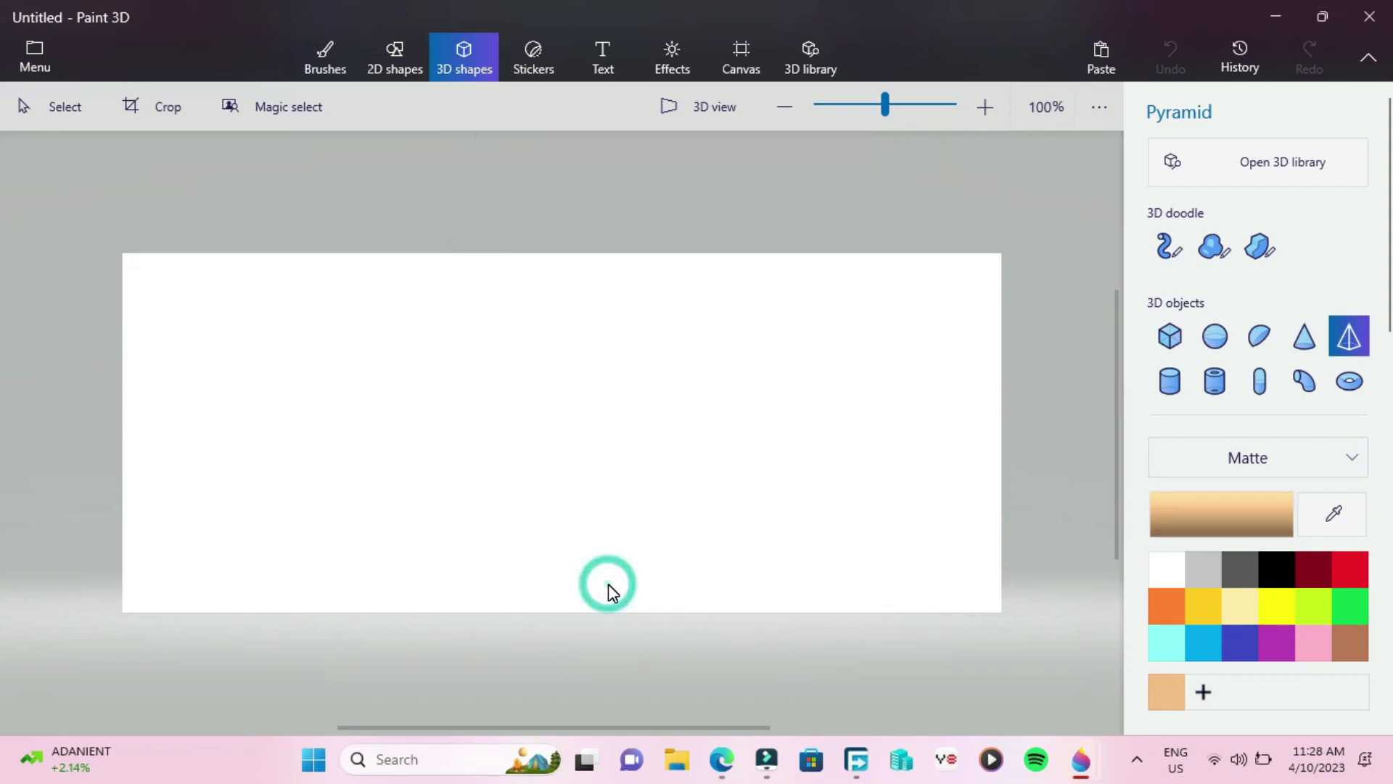
# Draw a large tan pyramid on the right half of the canvas, extending below its lower edge.
pyautogui.moveTo(433, 325); pyautogui.dragTo(451, 346)
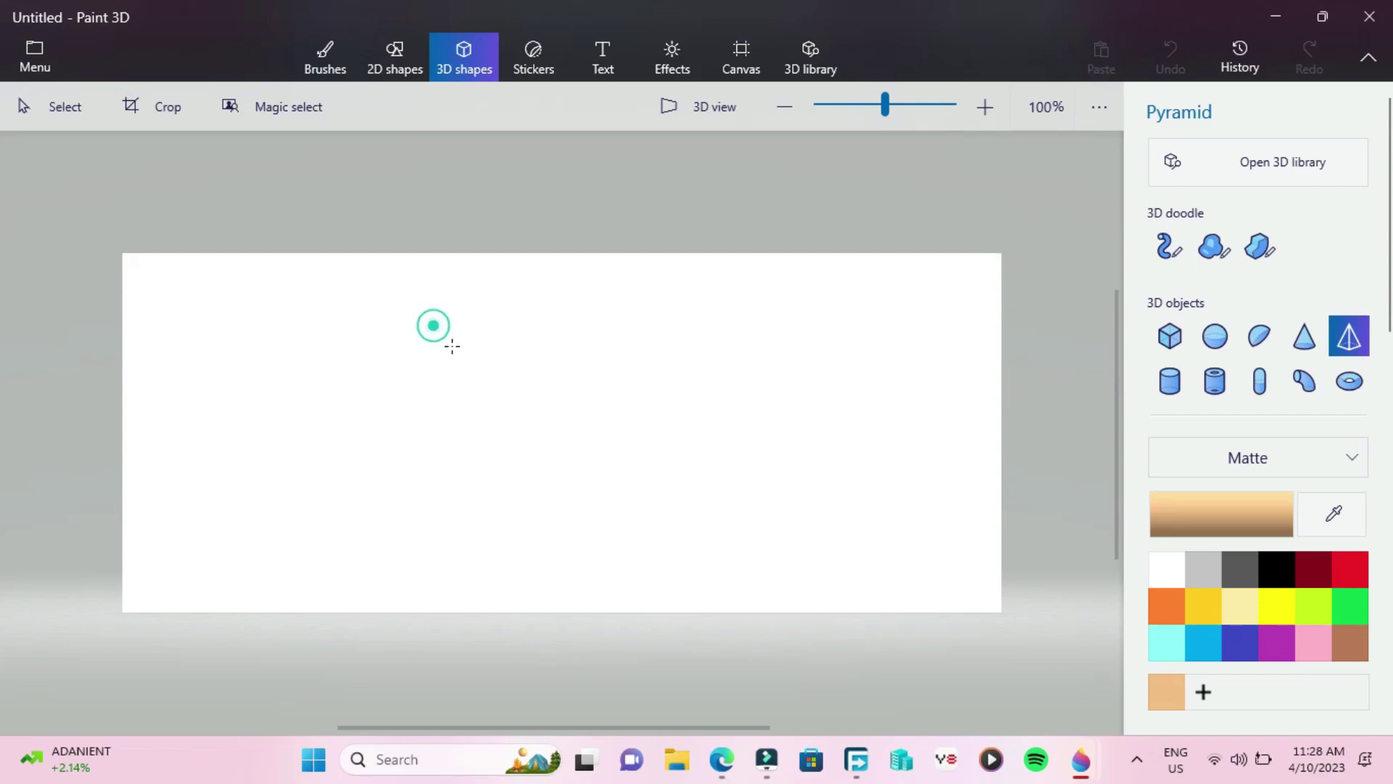
pyautogui.moveTo(452, 346); pyautogui.dragTo(487, 378)
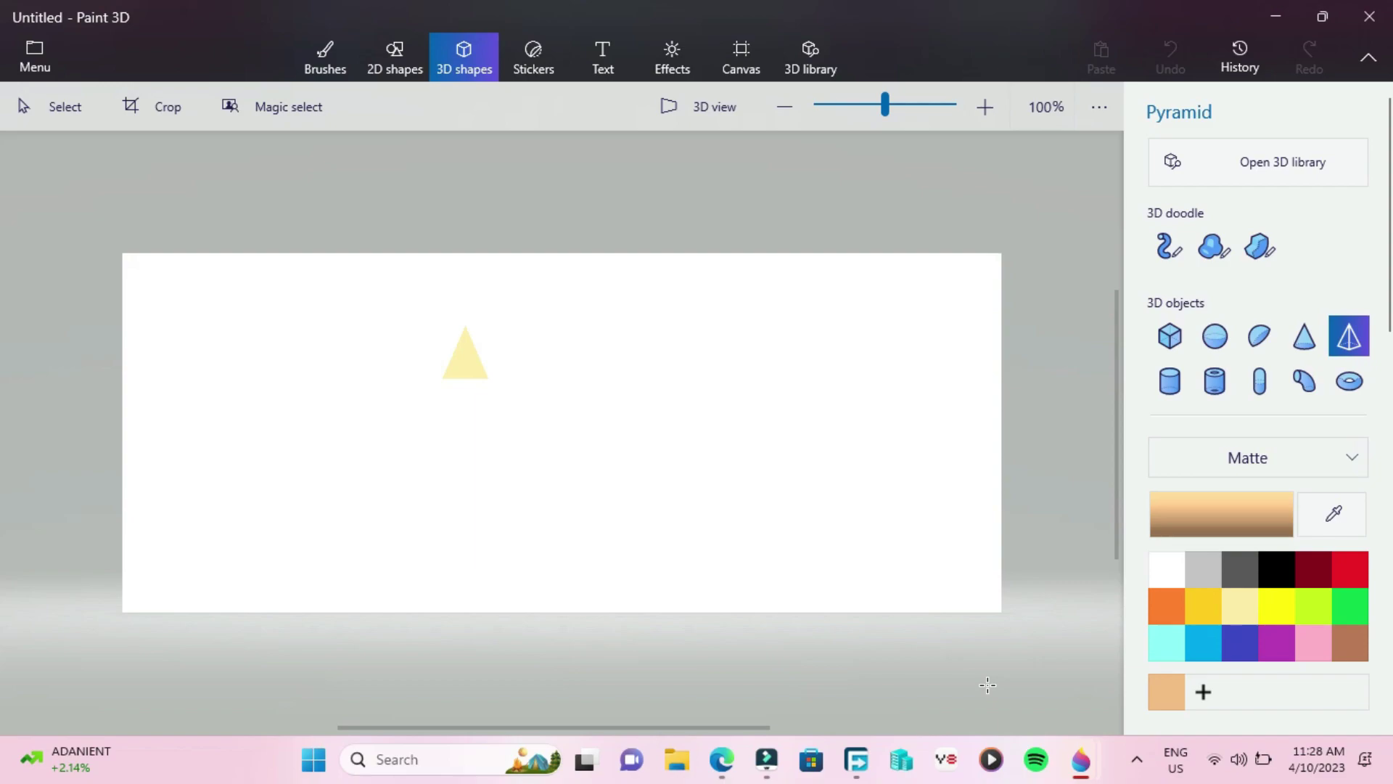
pyautogui.moveTo(988, 685); pyautogui.dragTo(995, 687)
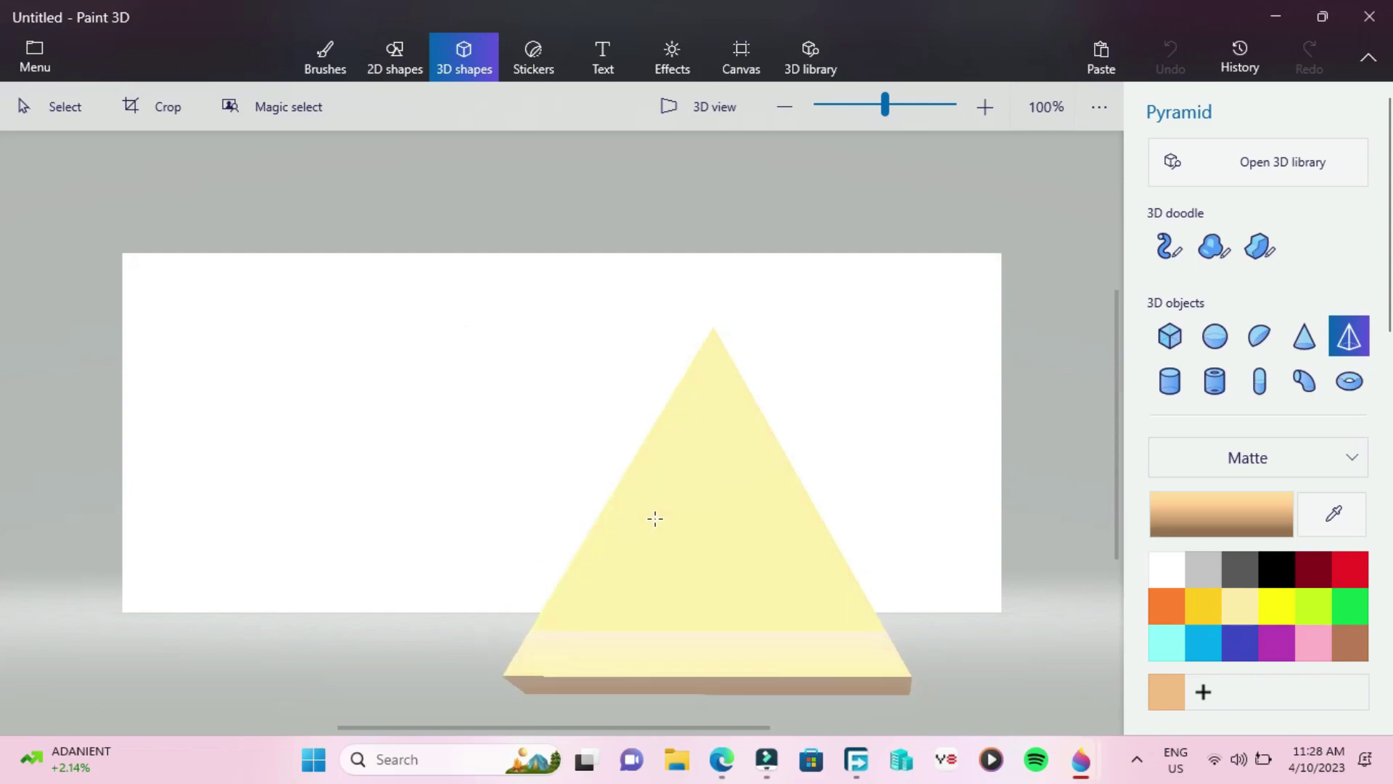
# Move the large pyramid up near the canvas's top edge and rotate it about its vertical axis to show two faces.
pyautogui.click(679, 556)
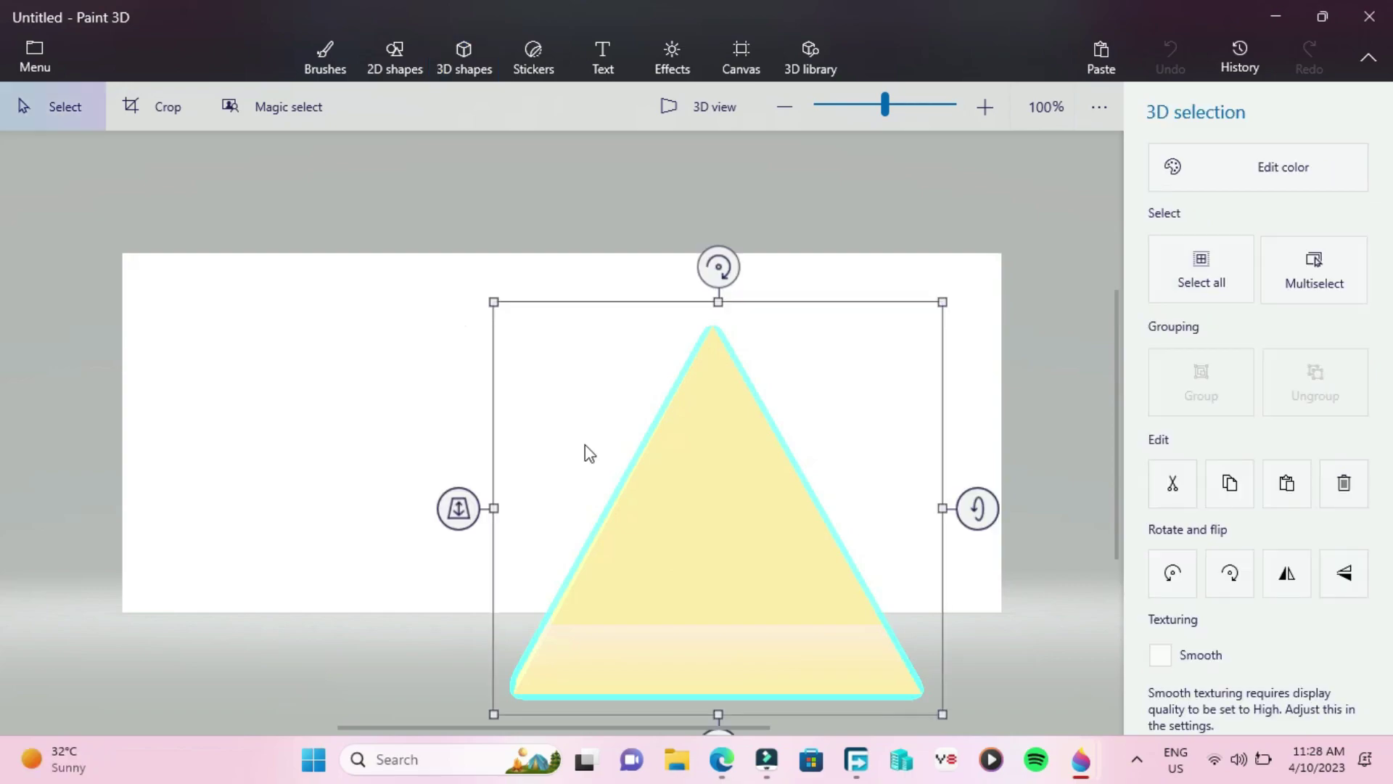
pyautogui.moveTo(589, 453); pyautogui.dragTo(671, 541)
pyautogui.click(720, 515)
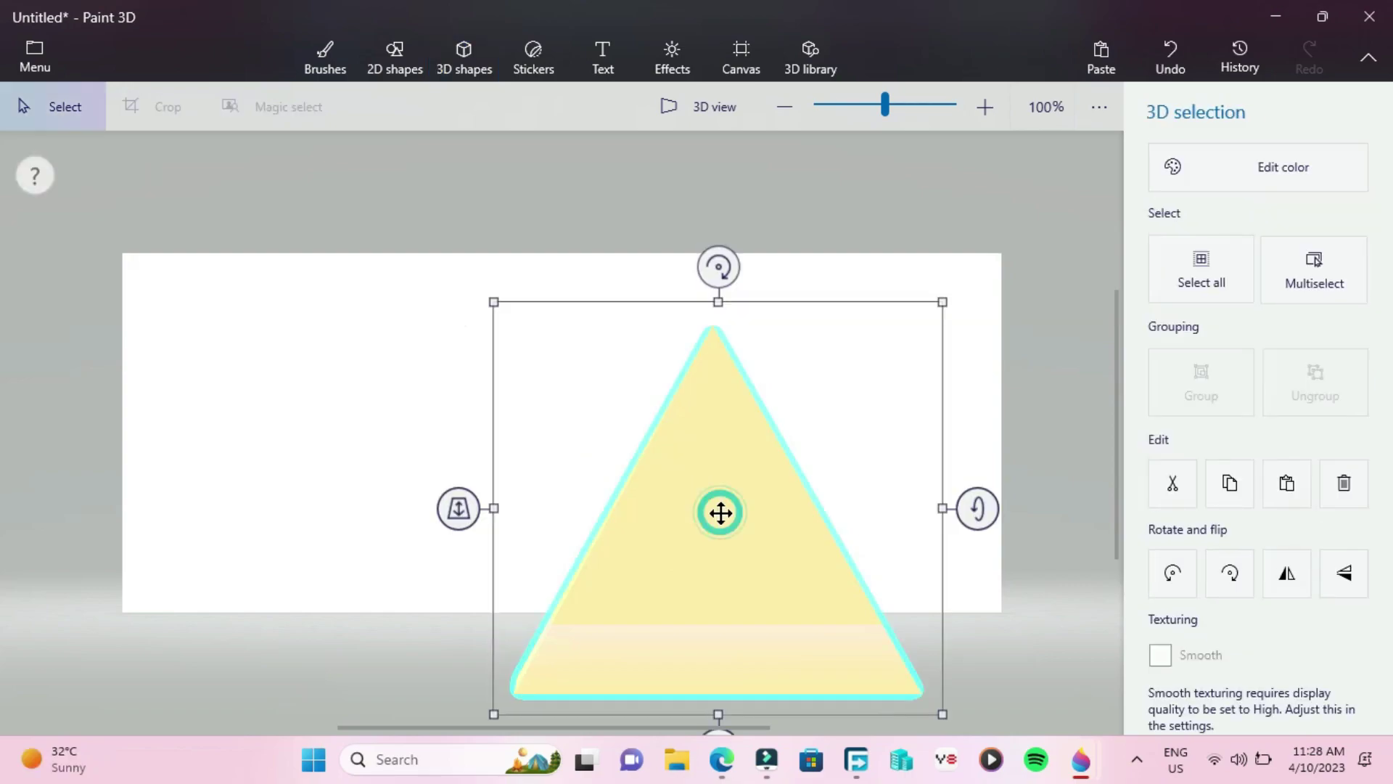
pyautogui.click(720, 513)
pyautogui.moveTo(696, 491); pyautogui.dragTo(659, 445)
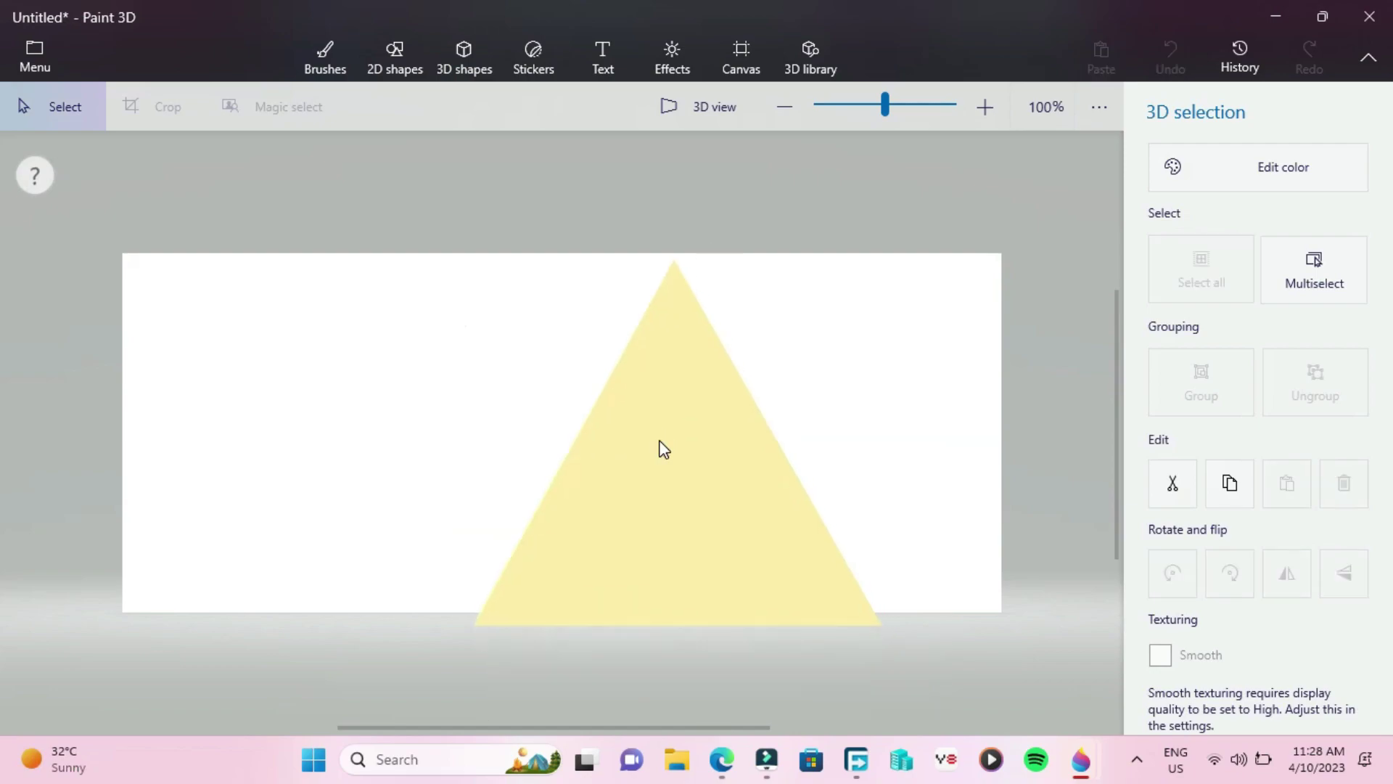
pyautogui.moveTo(676, 675); pyautogui.dragTo(759, 679)
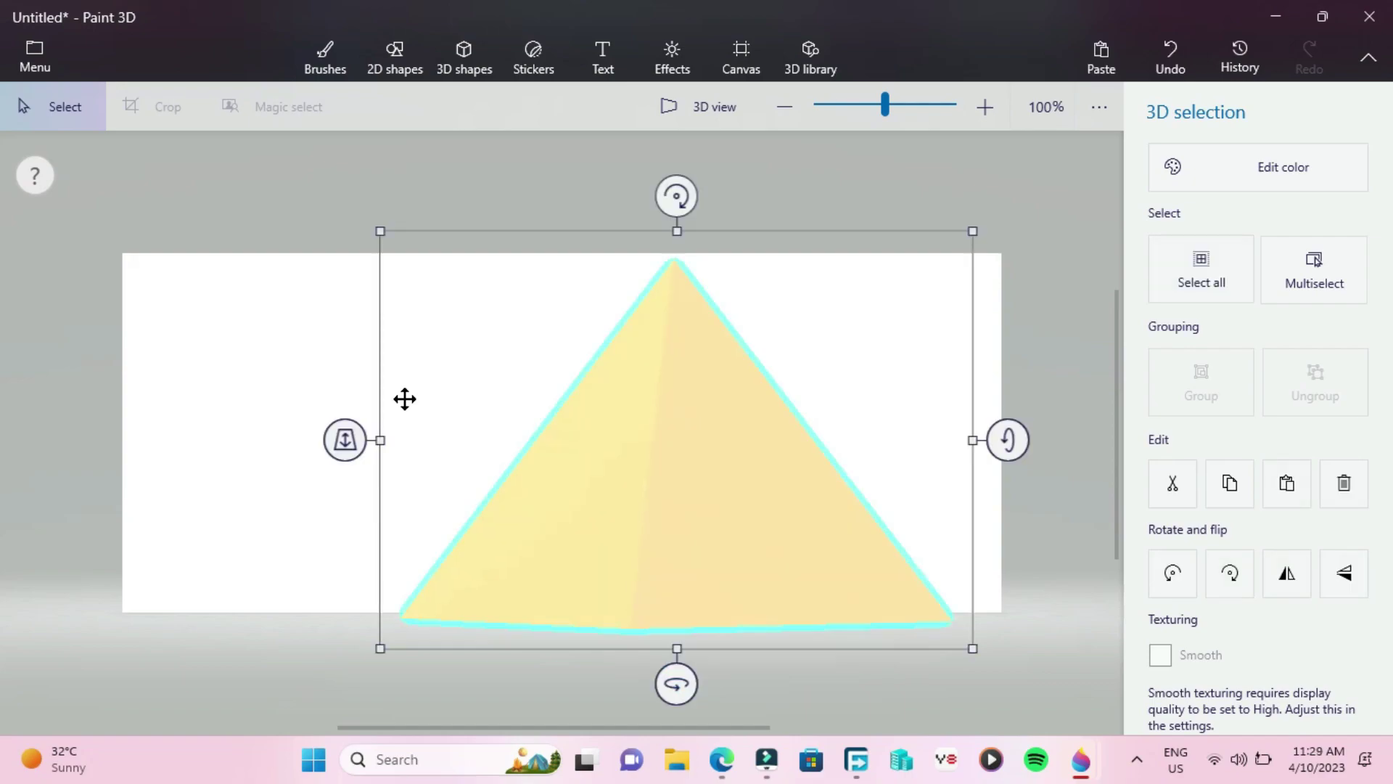
pyautogui.click(304, 419)
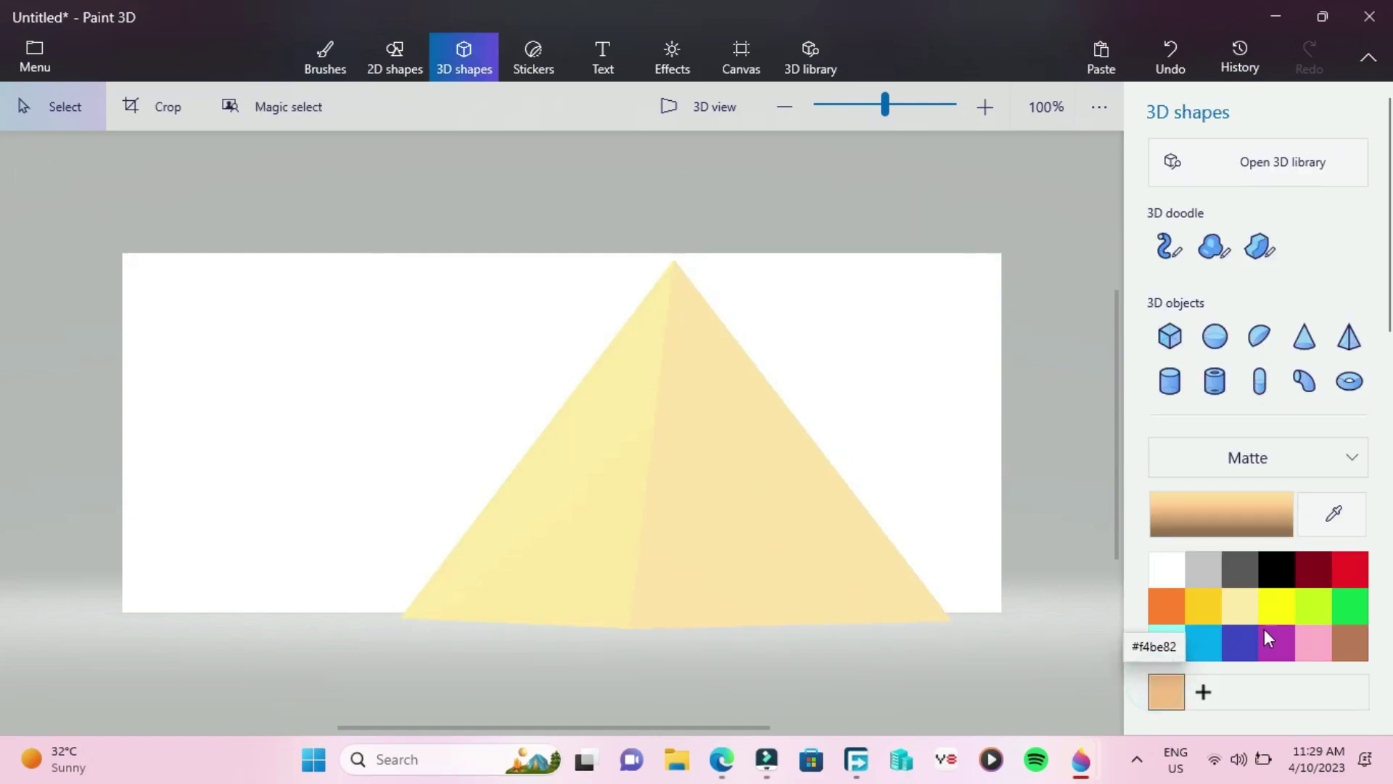
# Draw a second, smaller tan pyramid overlapping the left side of the large one.
pyautogui.click(1347, 336)
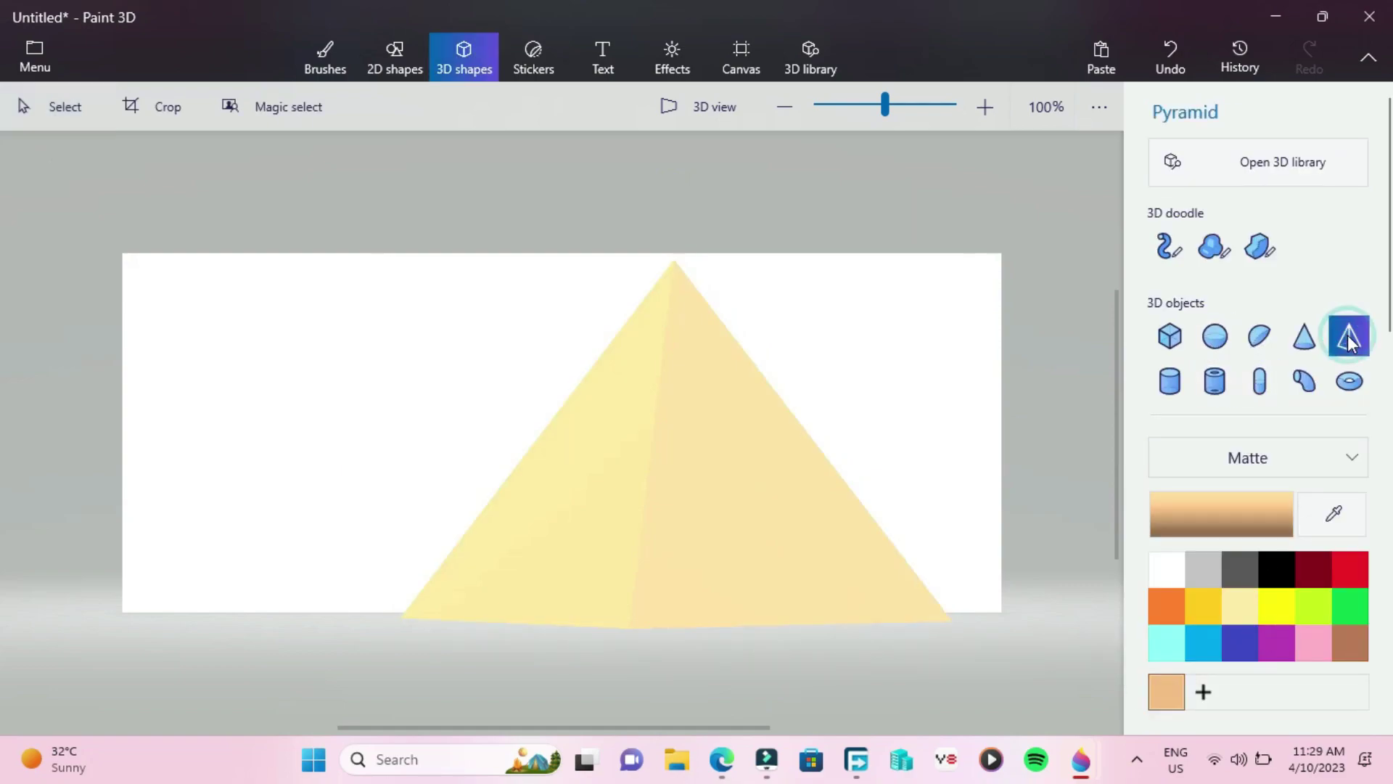
pyautogui.click(373, 445)
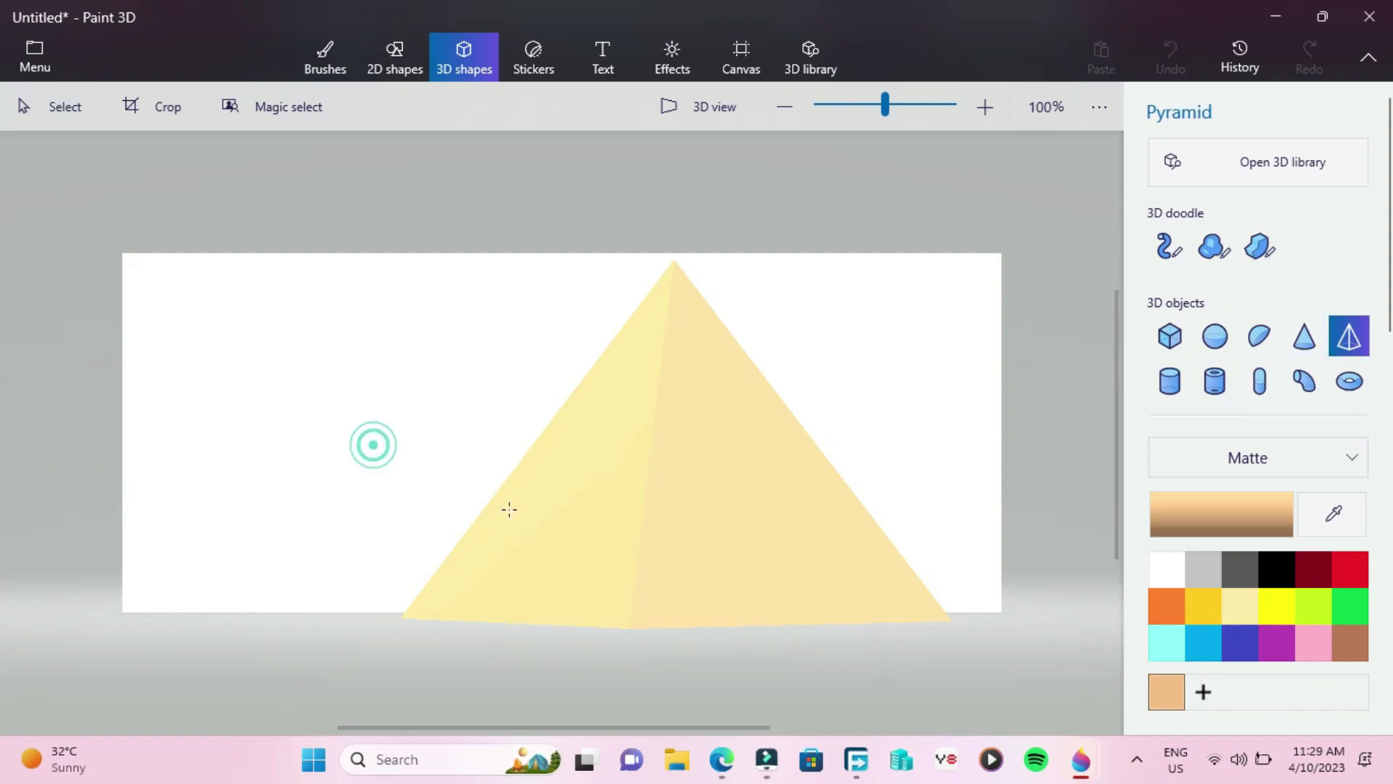
pyautogui.moveTo(510, 509); pyautogui.dragTo(561, 538)
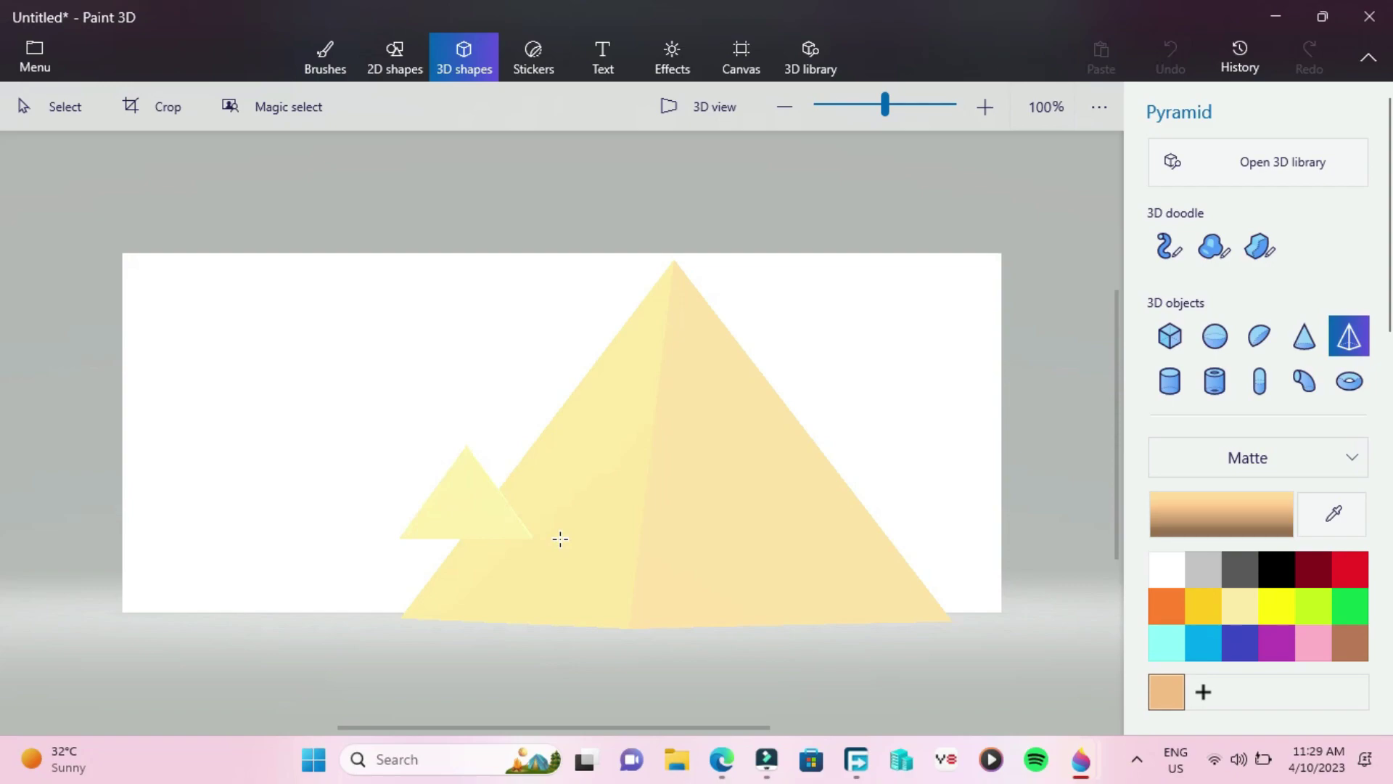
pyautogui.moveTo(582, 559); pyautogui.dragTo(546, 622)
# Rotate the small pyramid 35° about its vertical axis and move it to the left of the large one.
pyautogui.moveTo(510, 669); pyautogui.dragTo(548, 668)
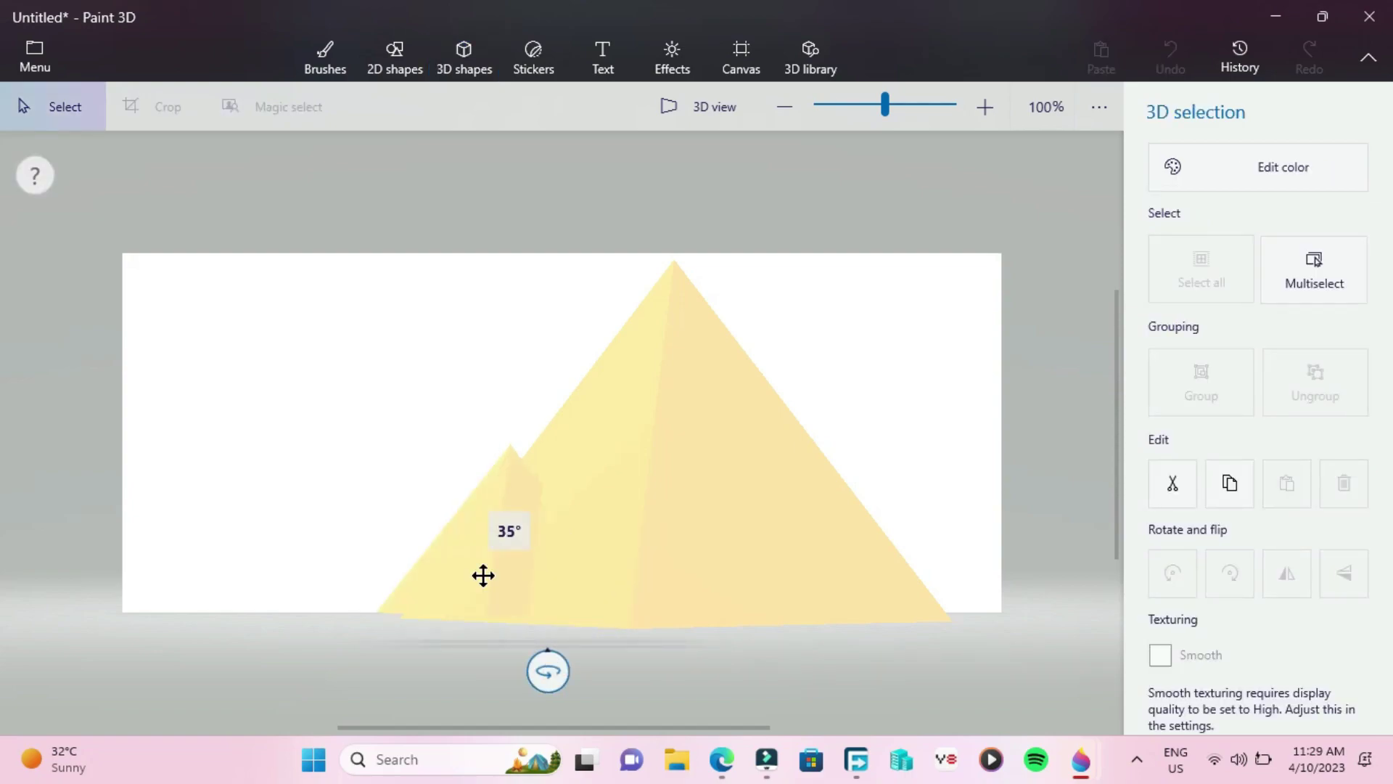
pyautogui.moveTo(498, 568); pyautogui.dragTo(355, 559)
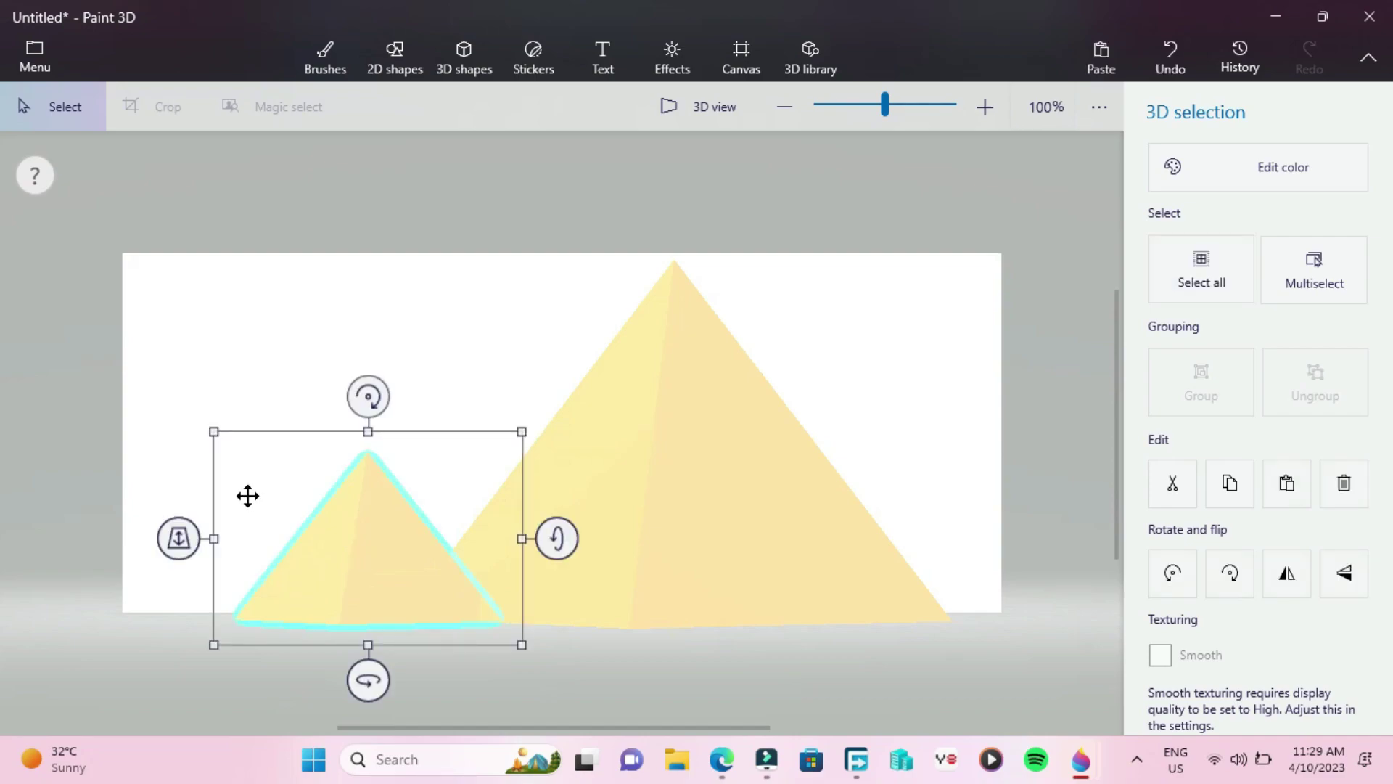
pyautogui.click(243, 408)
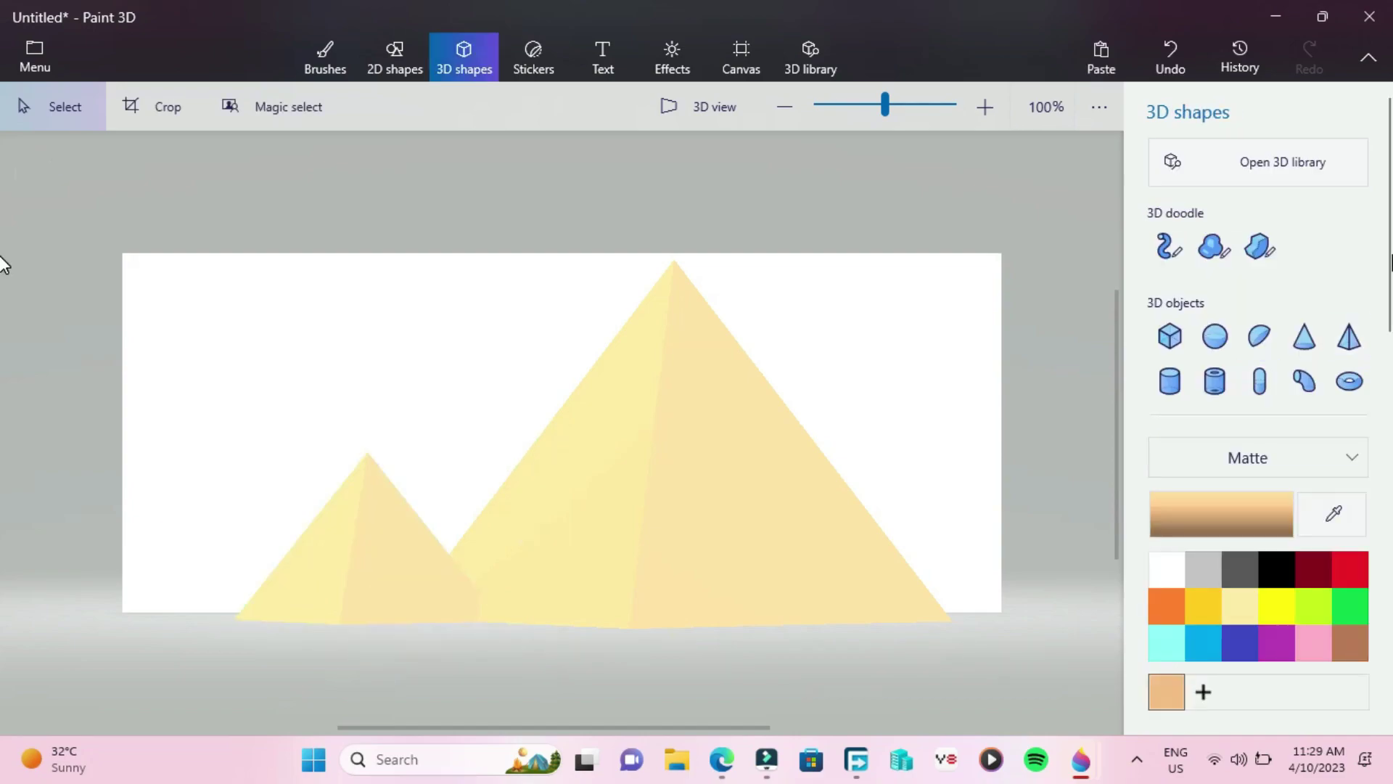
pyautogui.scroll(-2, 1387, 265)
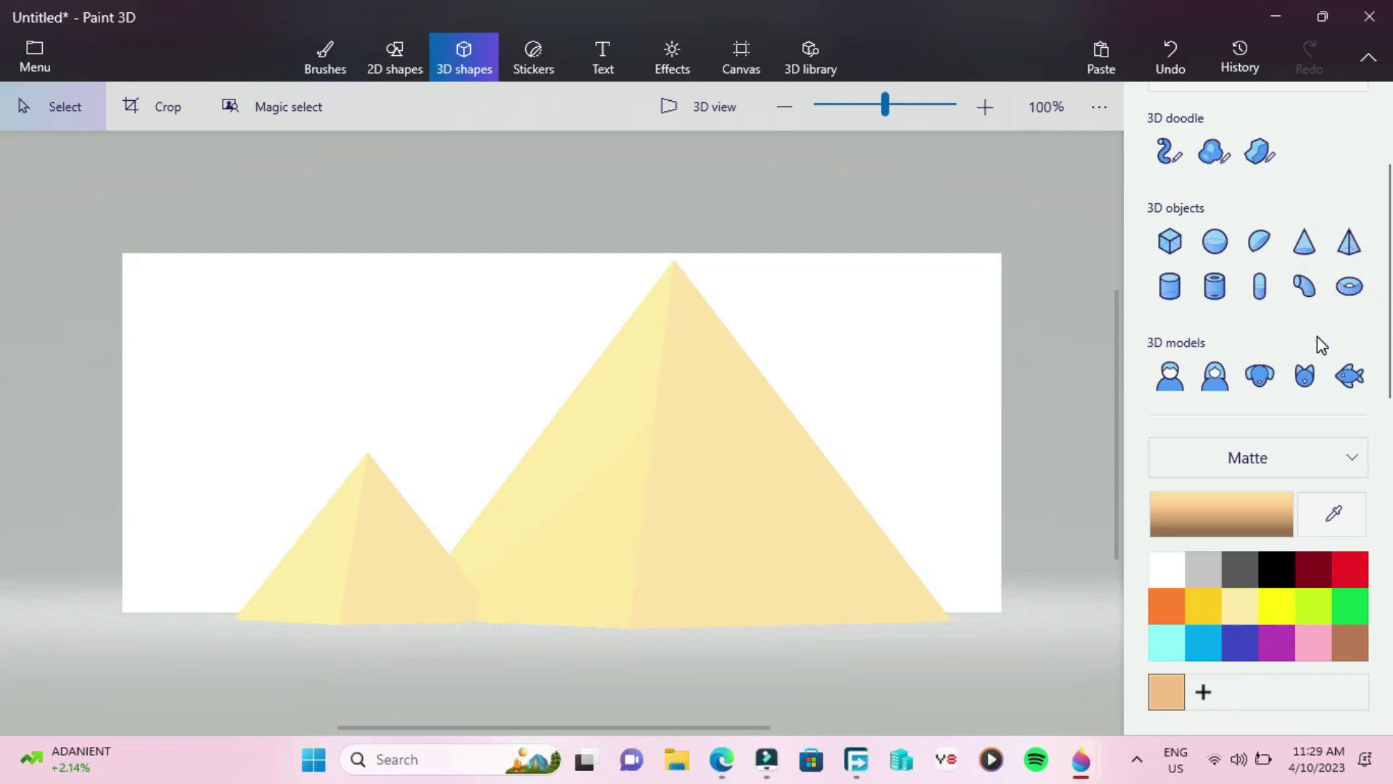
pyautogui.click(1306, 379)
pyautogui.click(1167, 573)
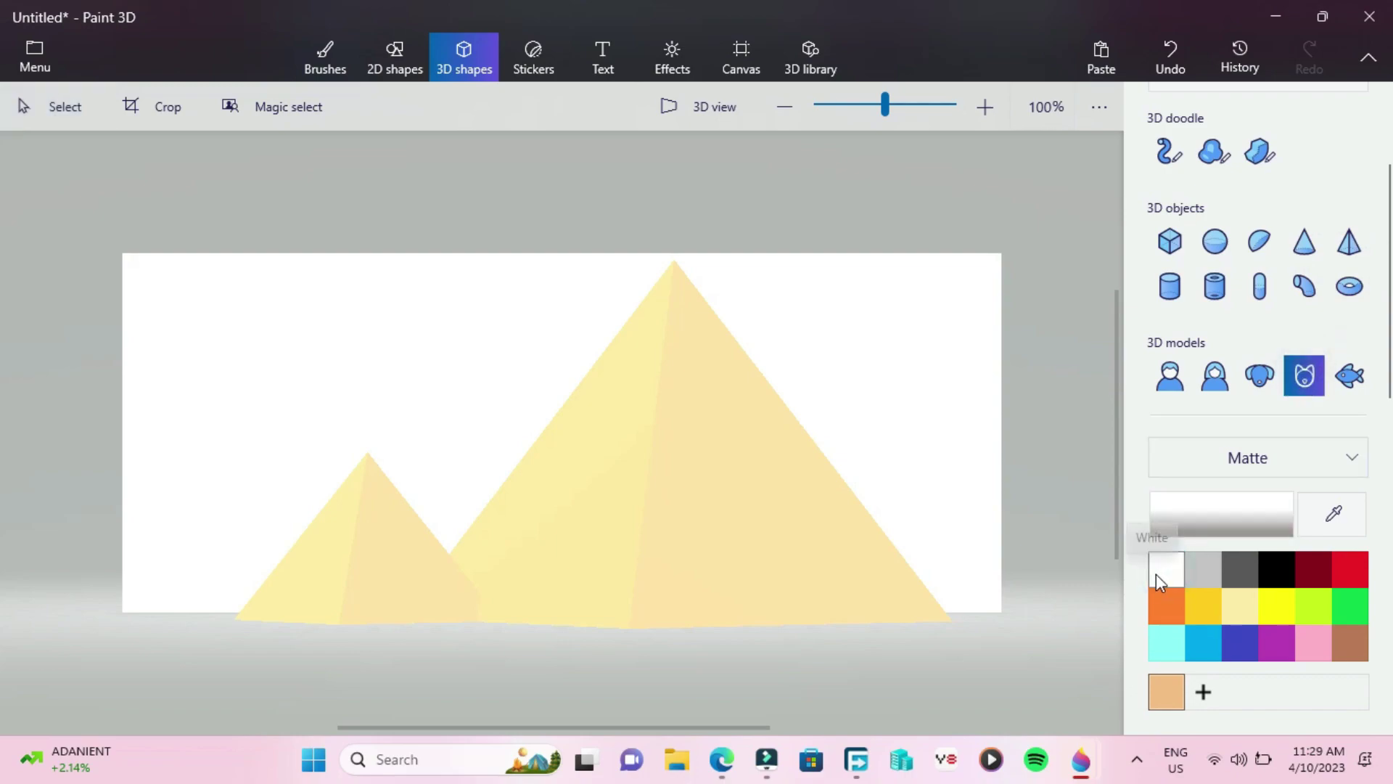
# Fill the white canvas background with light turquoise as the sky.
pyautogui.click(1168, 646)
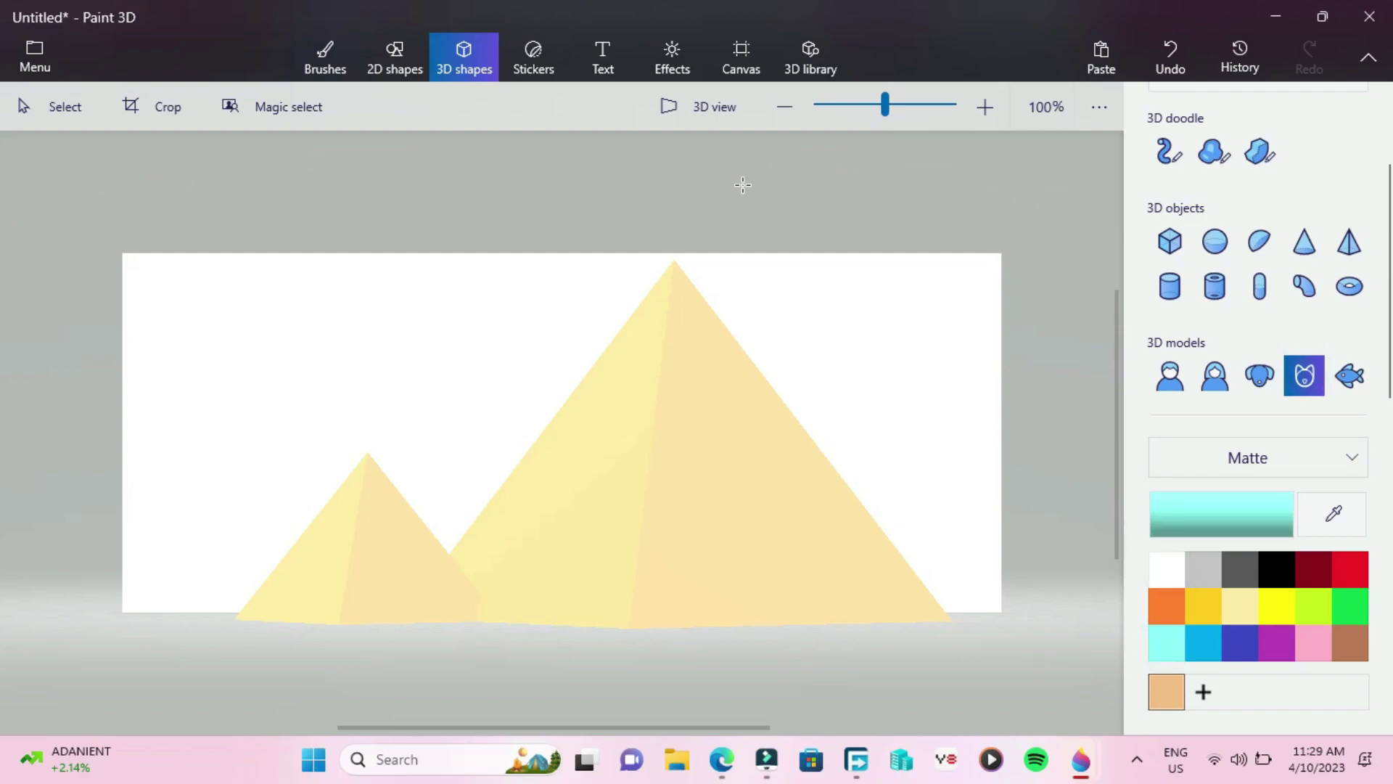
pyautogui.click(324, 55)
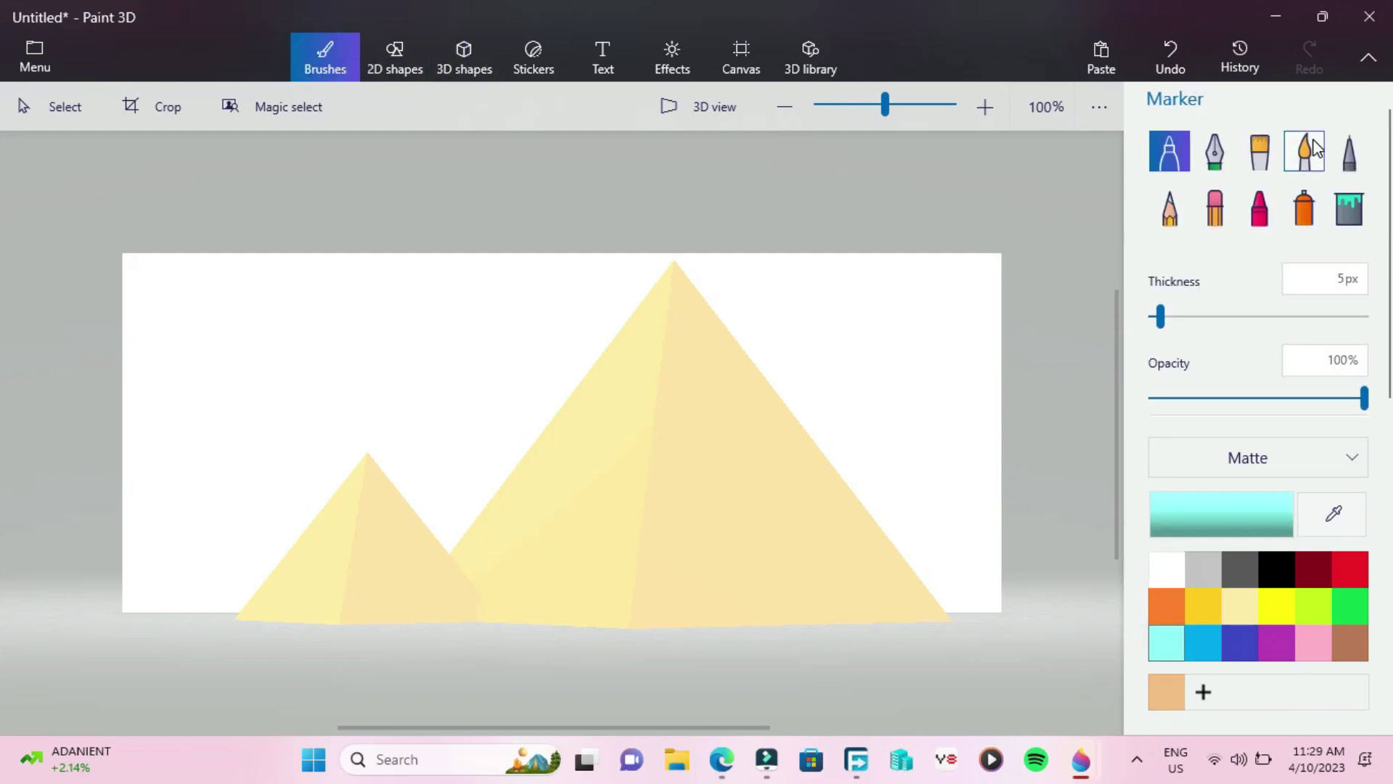
pyautogui.click(1349, 208)
pyautogui.click(943, 301)
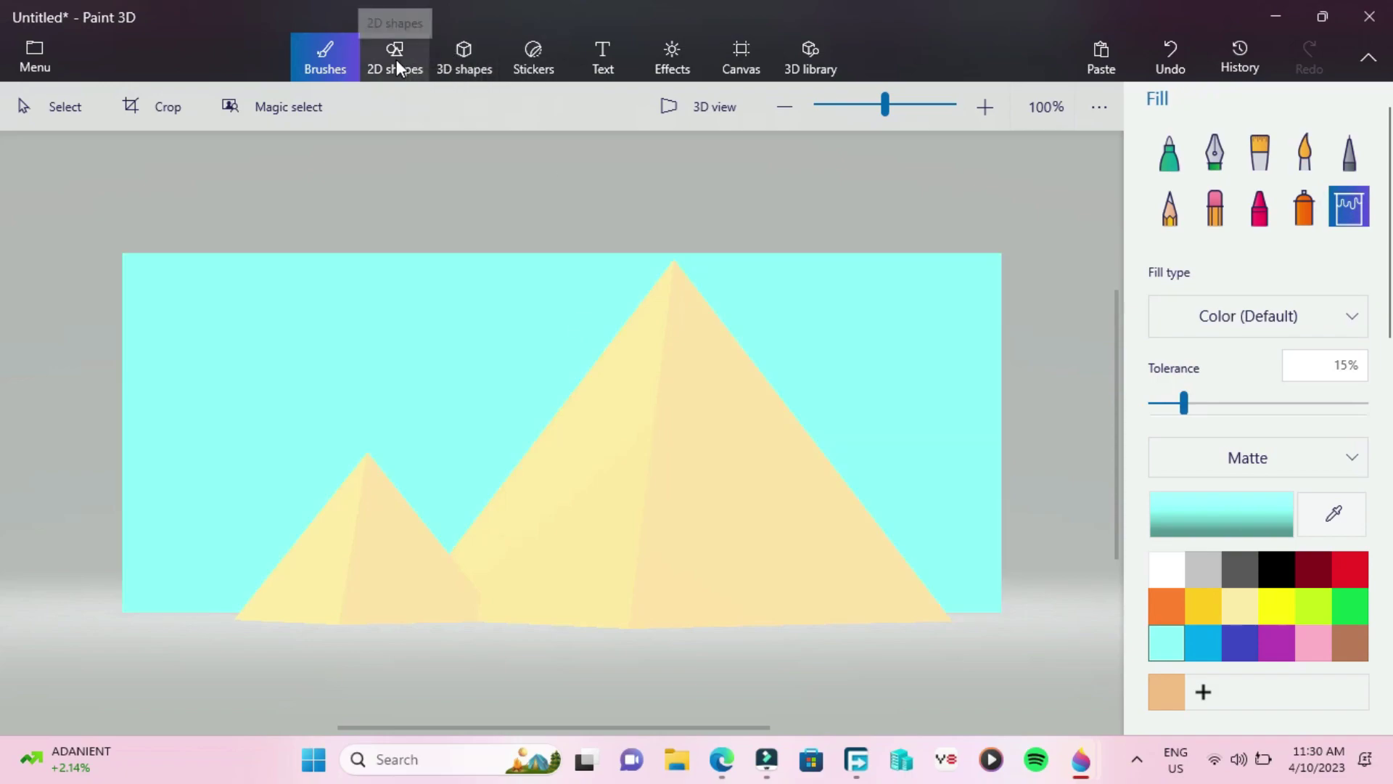
# Place a small sun sticker in the canvas's upper right corner, beside the large pyramid's peak.
pyautogui.click(440, 57)
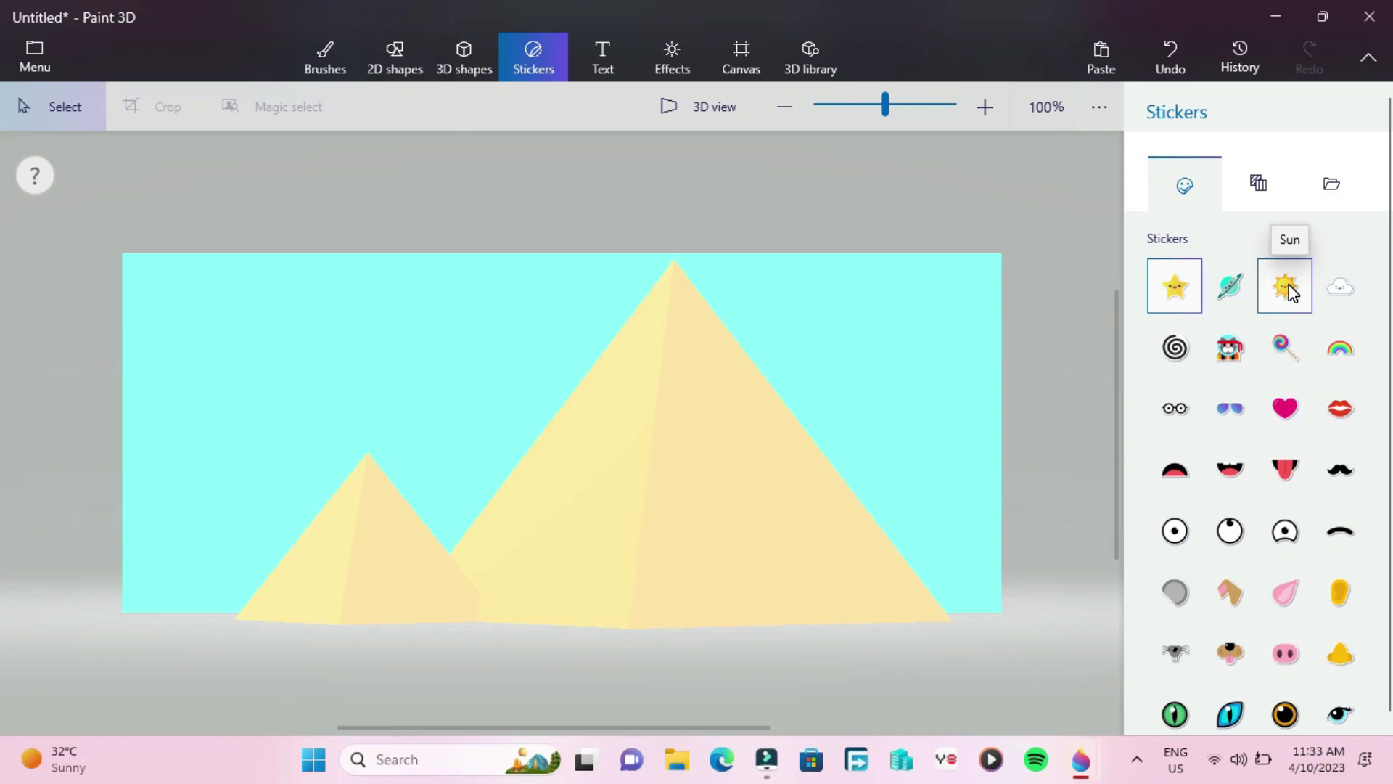
pyautogui.click(1289, 292)
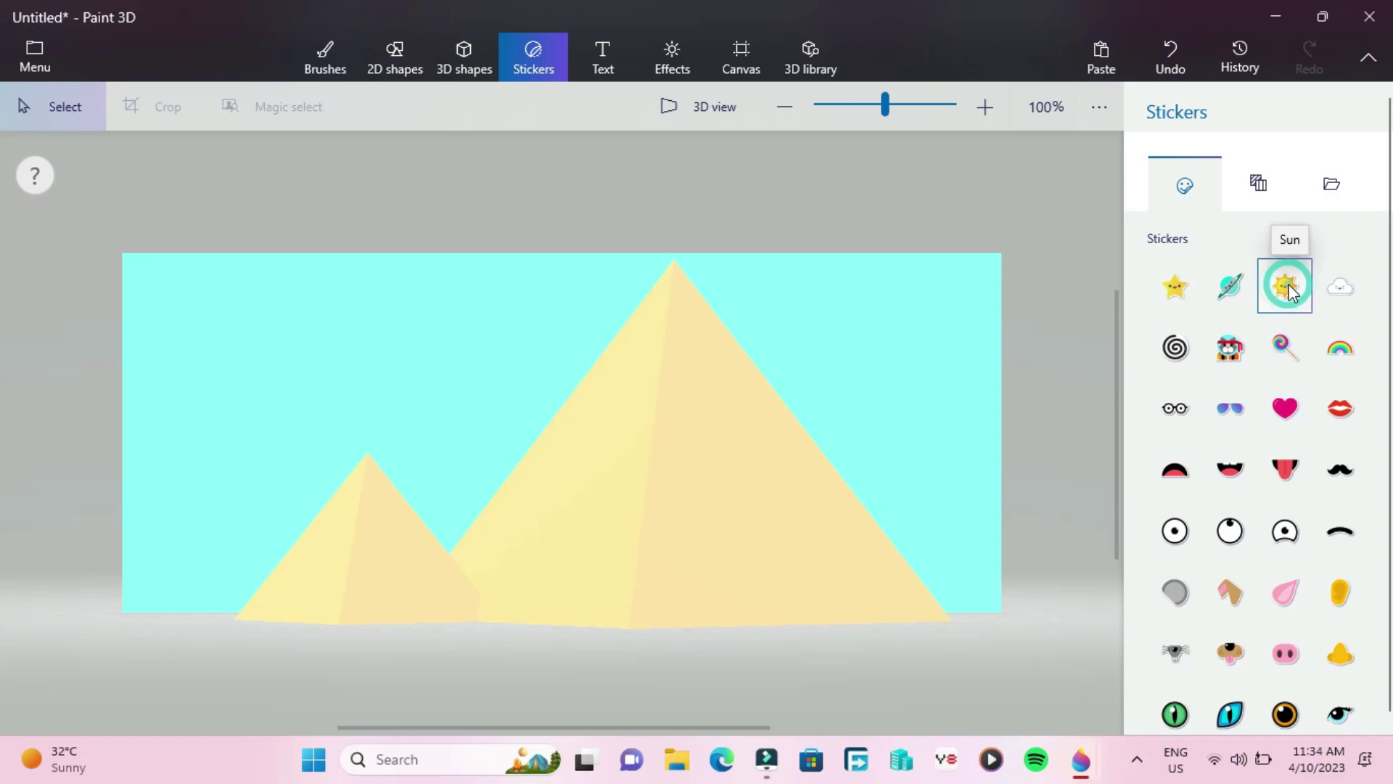
pyautogui.click(888, 281)
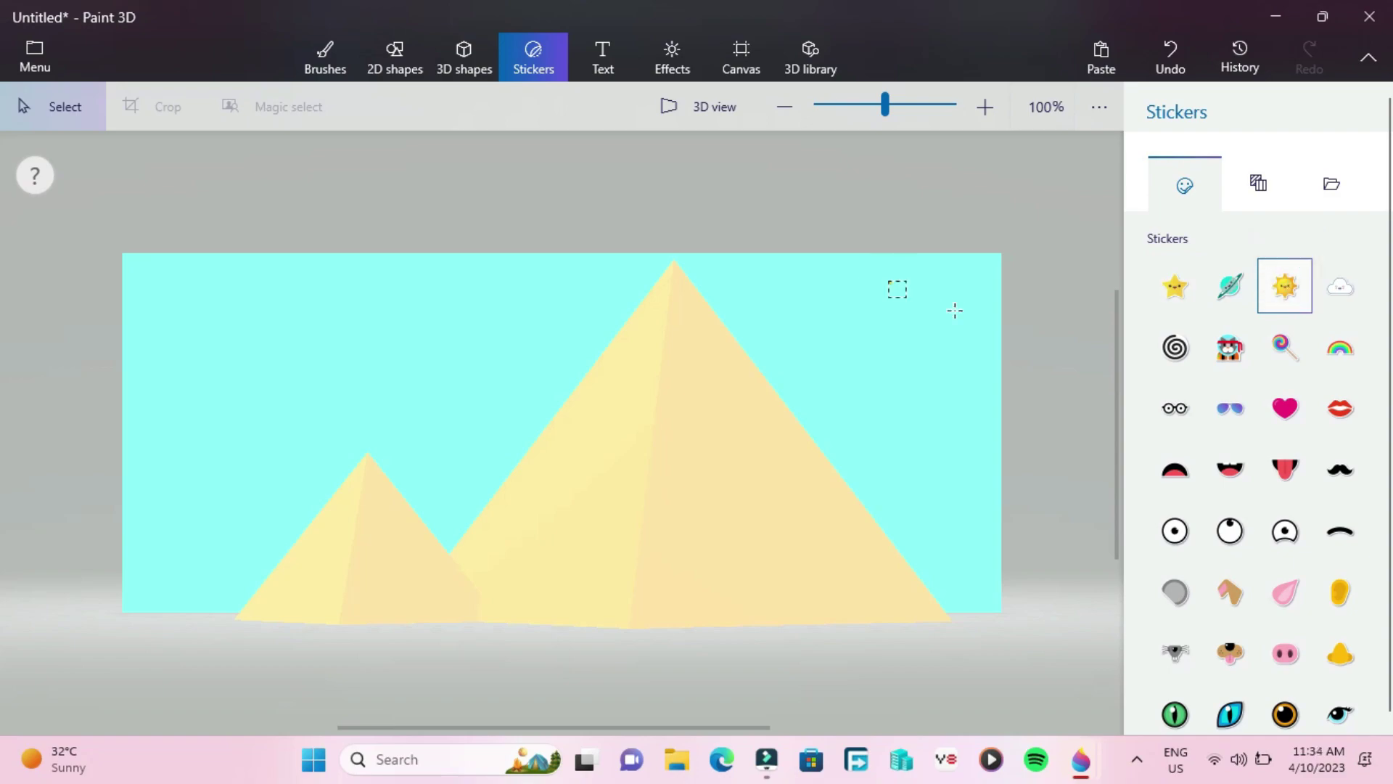
pyautogui.moveTo(954, 310); pyautogui.dragTo(969, 320)
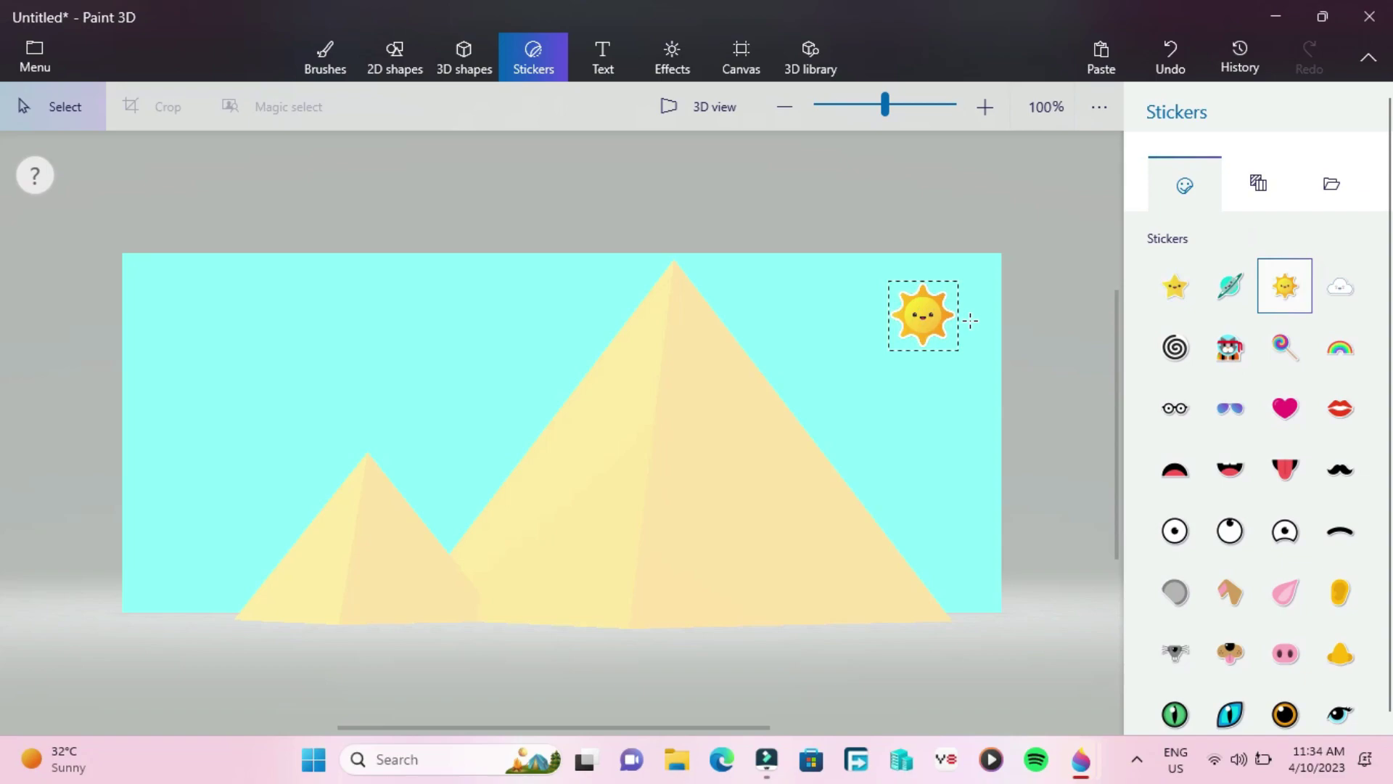
pyautogui.moveTo(970, 320); pyautogui.dragTo(973, 363)
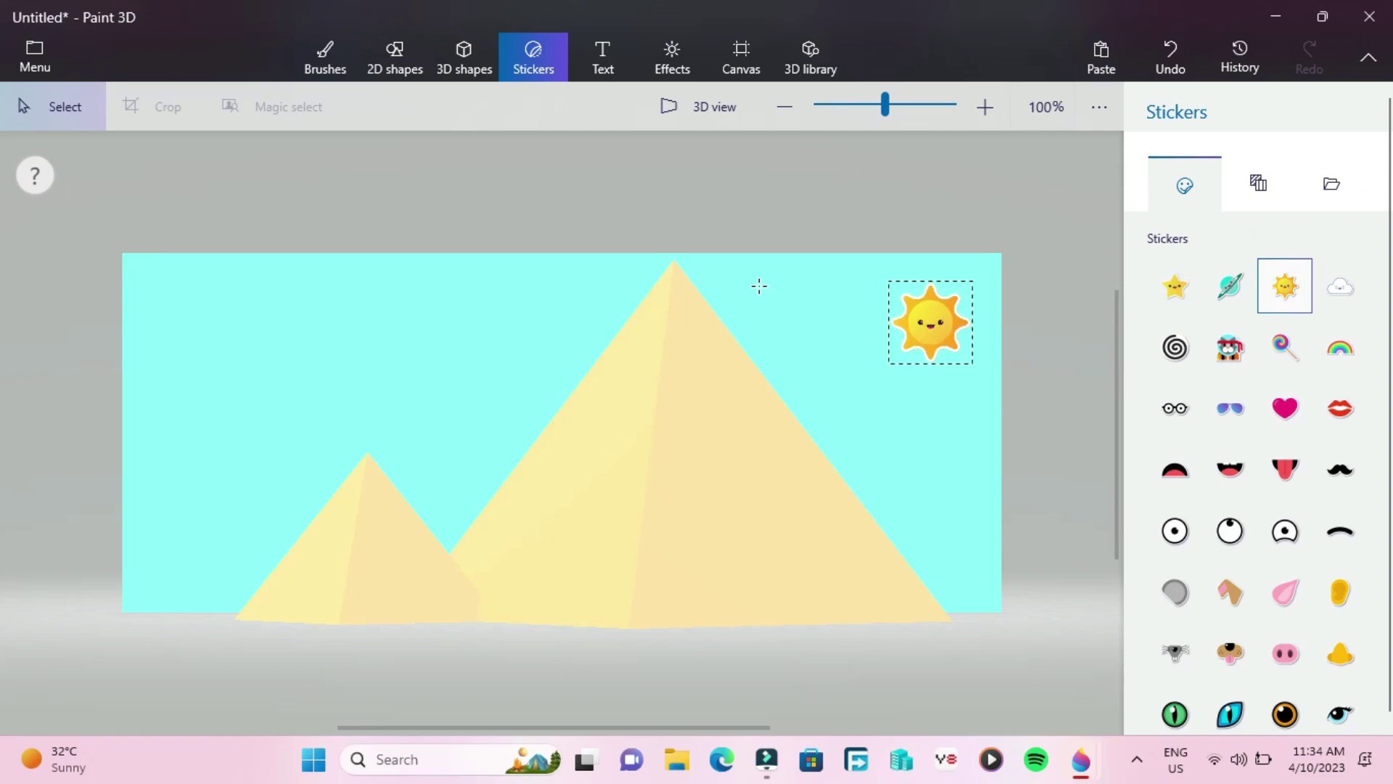
pyautogui.click(1030, 217)
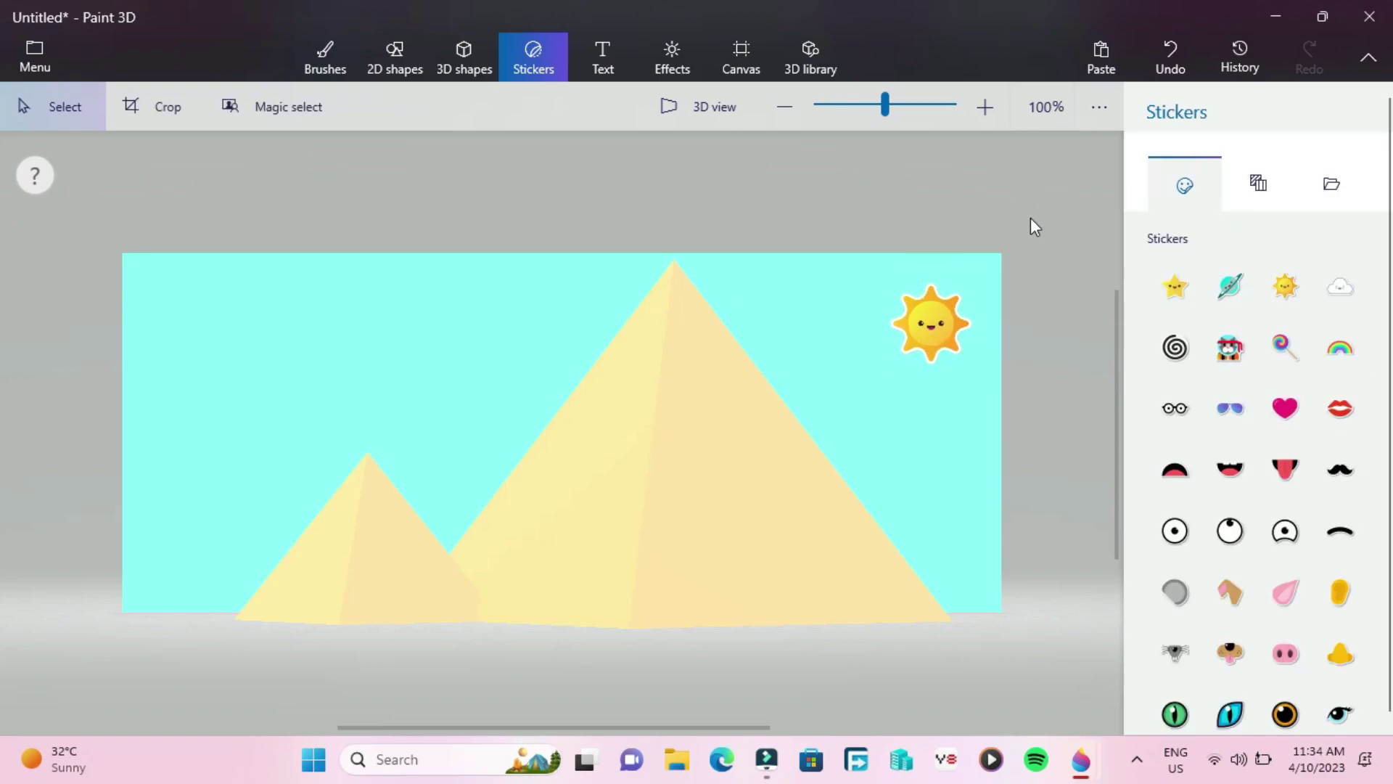
# Place a cloud sticker in the canvas's upper left corner, larger than the sun.
pyautogui.click(1321, 301)
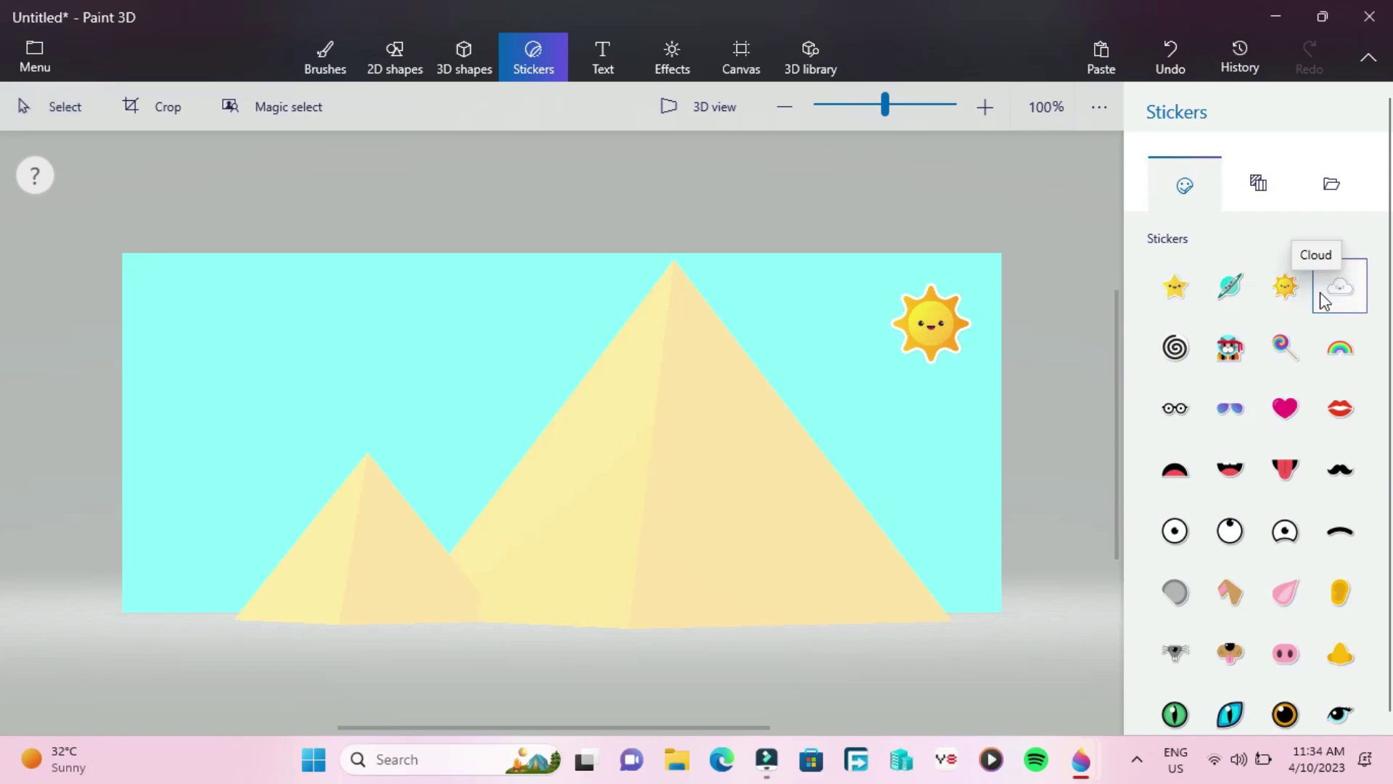
pyautogui.click(150, 275)
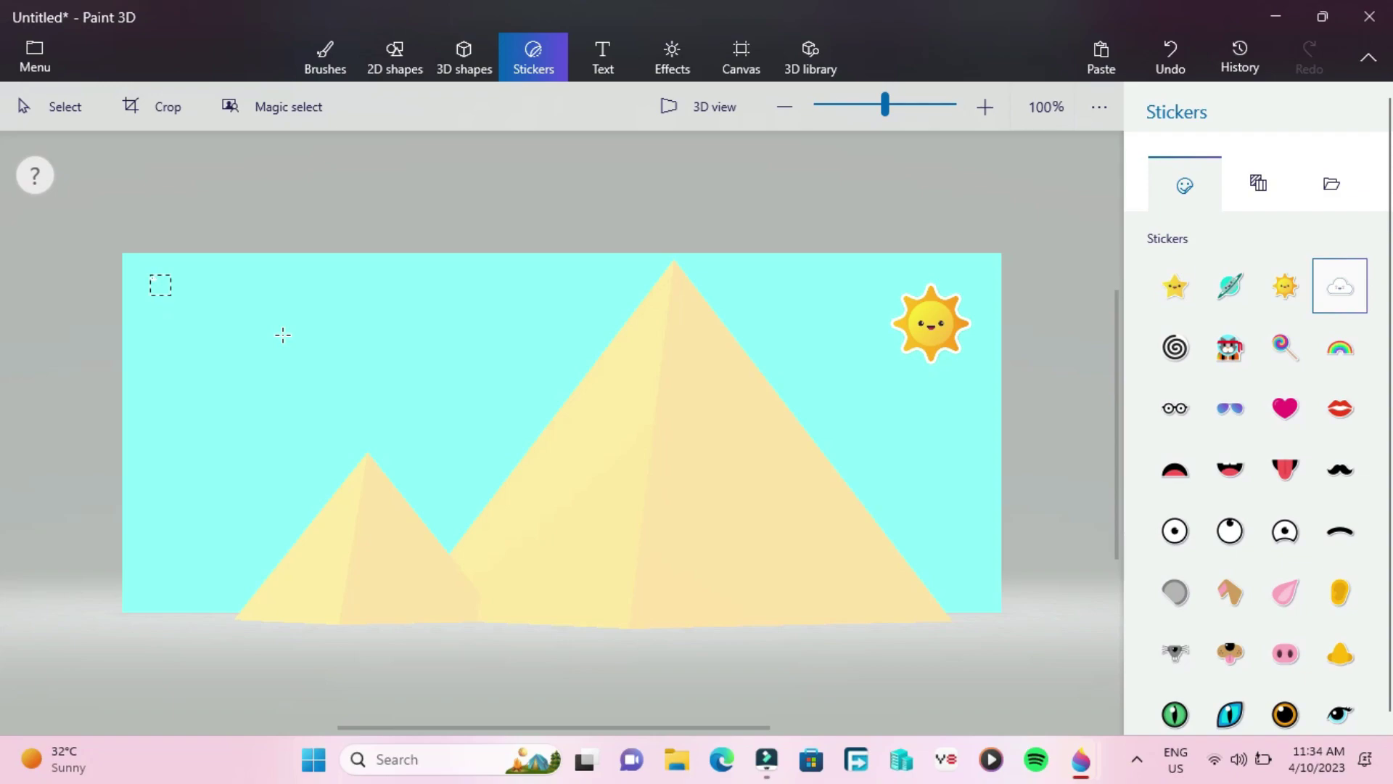
pyautogui.moveTo(283, 335); pyautogui.dragTo(284, 334)
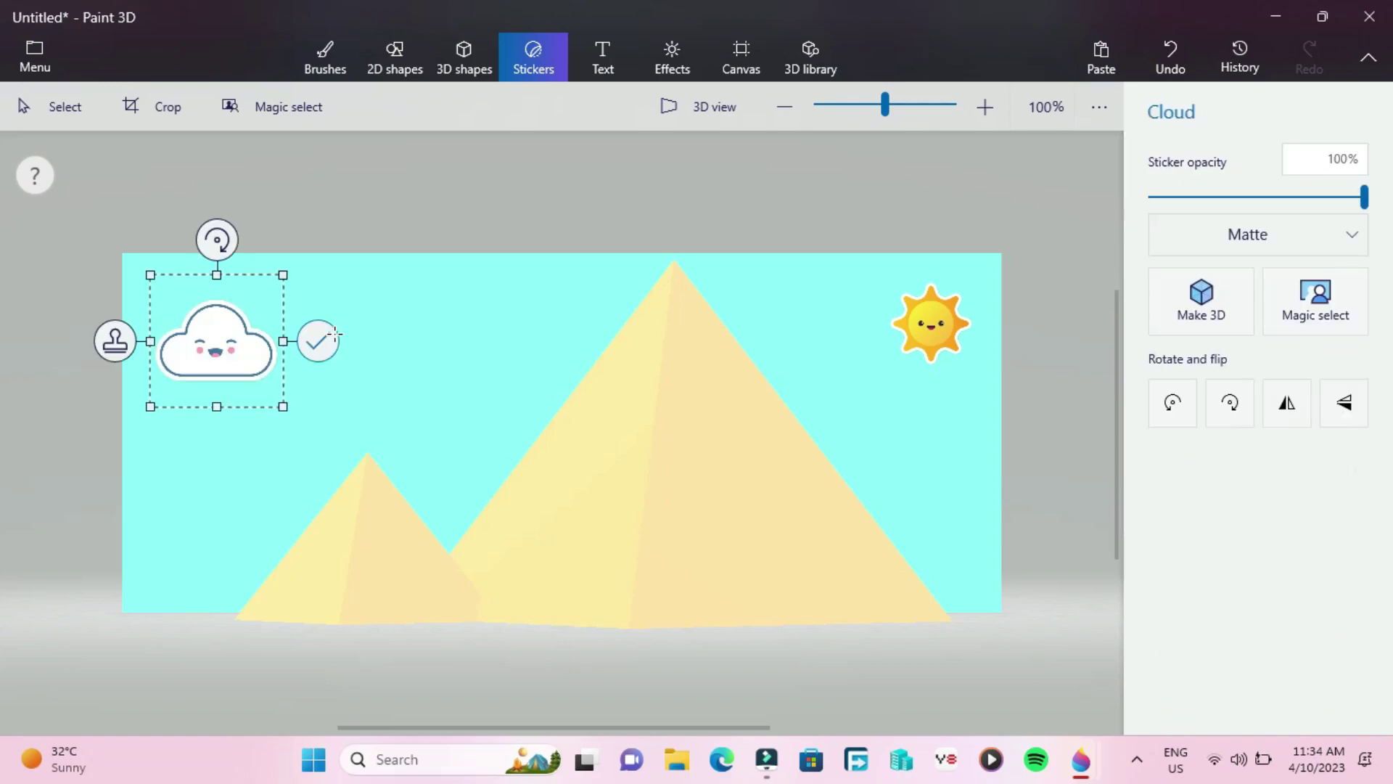
pyautogui.click(332, 336)
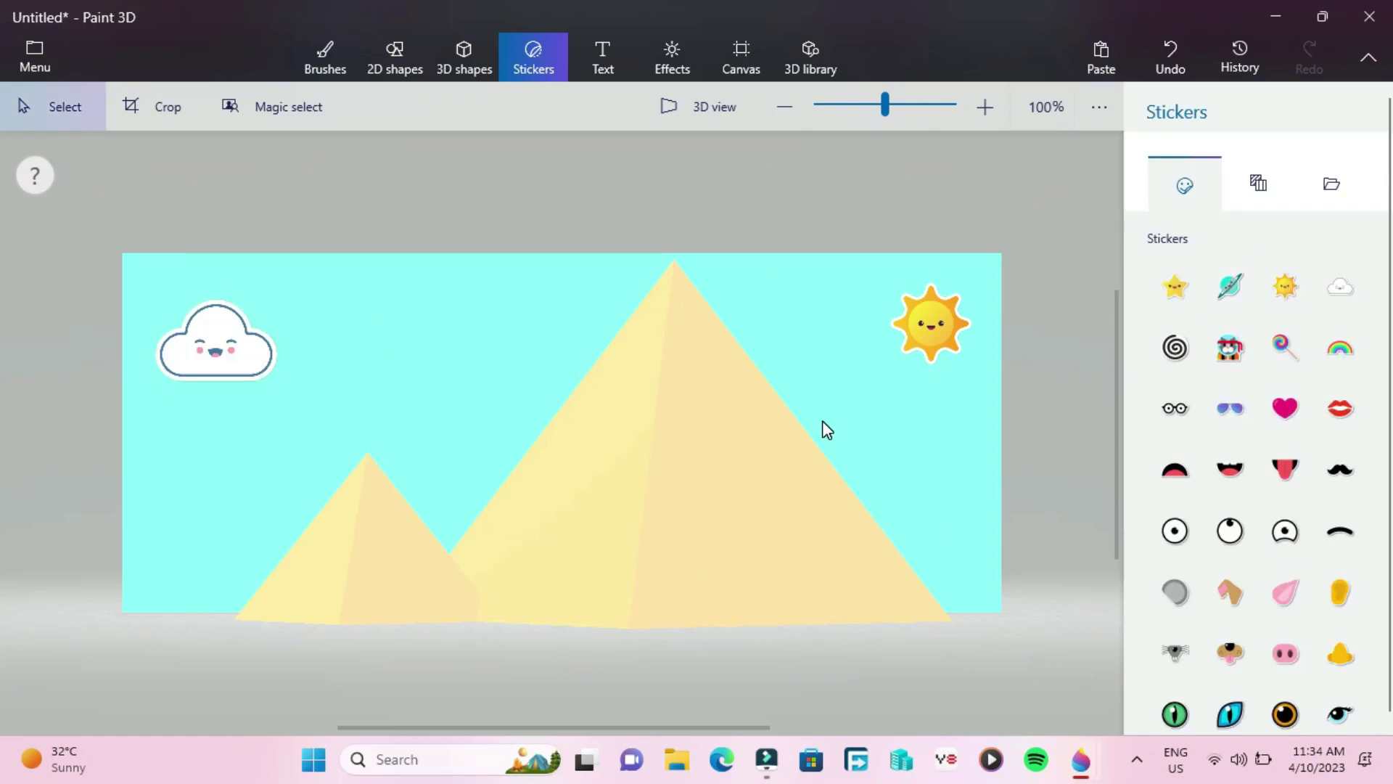
# Draw a small rectangular brick outline with the brown Marker beside the large pyramid's middle edge, about halfway up.
pyautogui.click(318, 55)
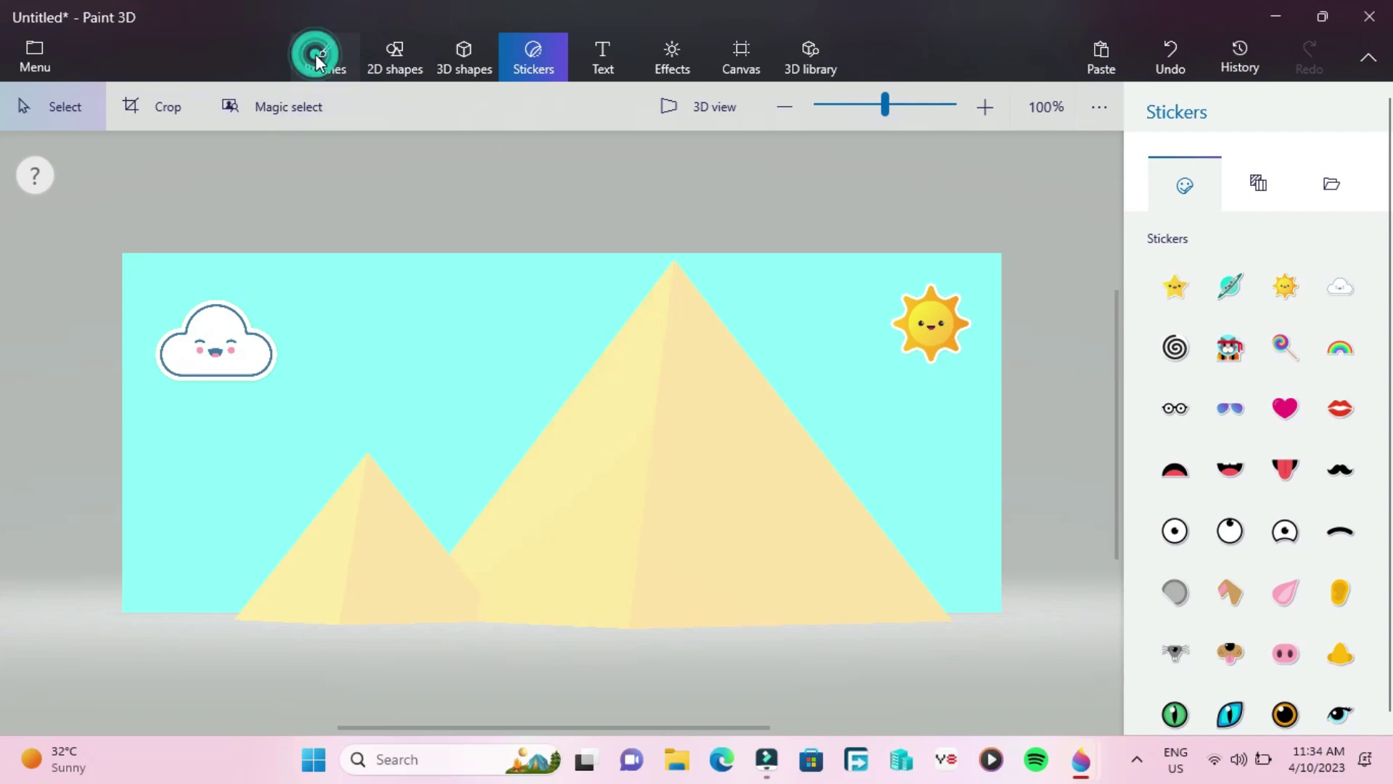
pyautogui.click(1168, 160)
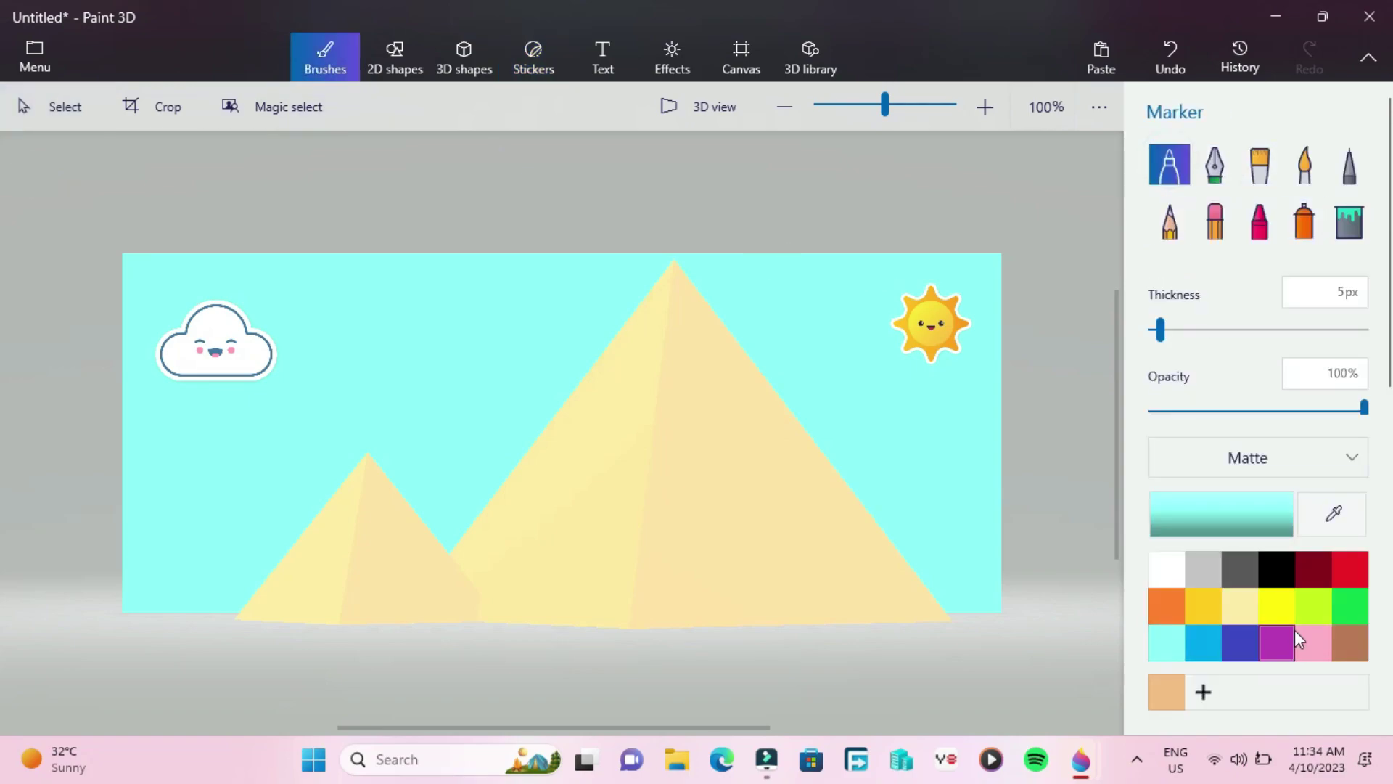
pyautogui.click(1348, 652)
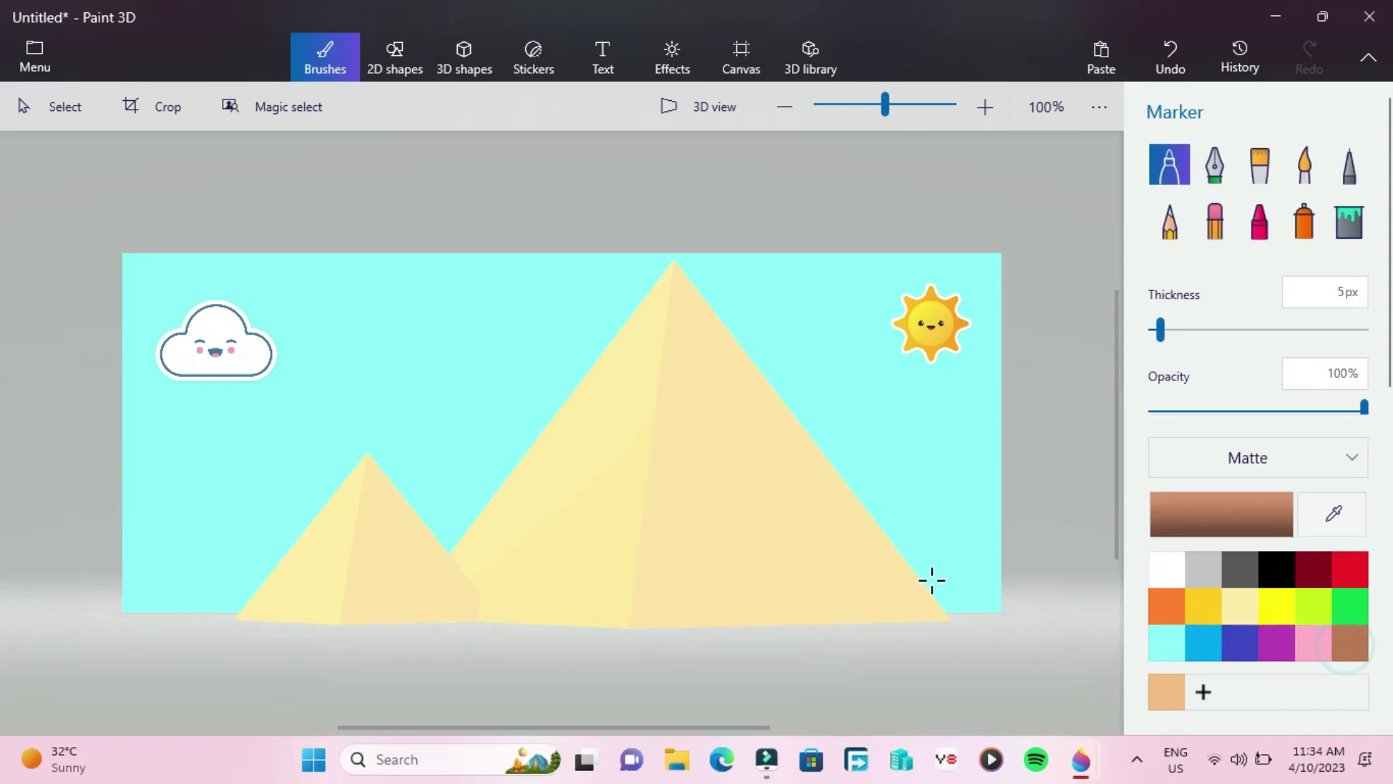
pyautogui.click(651, 455)
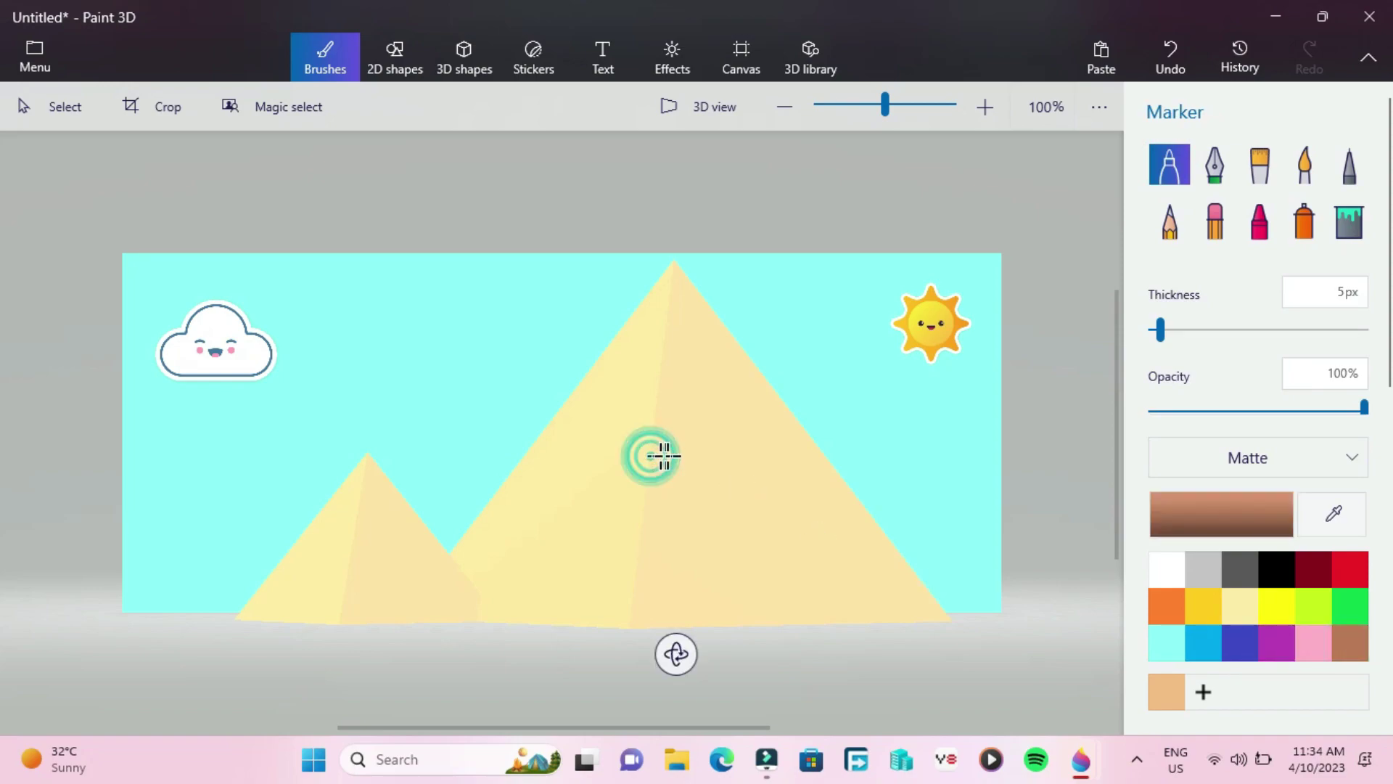
pyautogui.moveTo(664, 456)
pyautogui.mouseDown()
pyautogui.moveTo(671, 465)
pyautogui.moveTo(643, 462)
pyautogui.mouseUp()
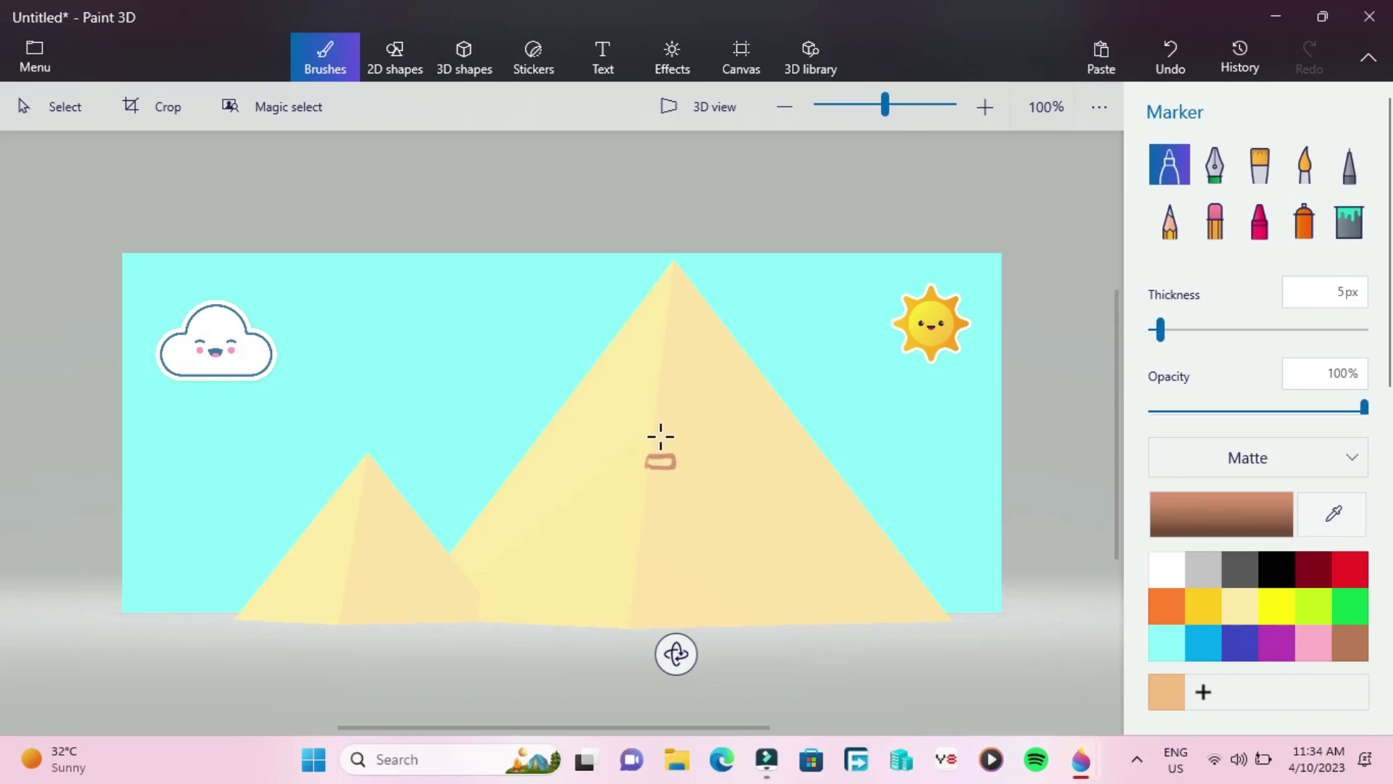
# Trace the large pyramid's middle edge from peak to base in brown and fill the small brick with the same brown.
pyautogui.moveTo(674, 271); pyautogui.dragTo(632, 616)
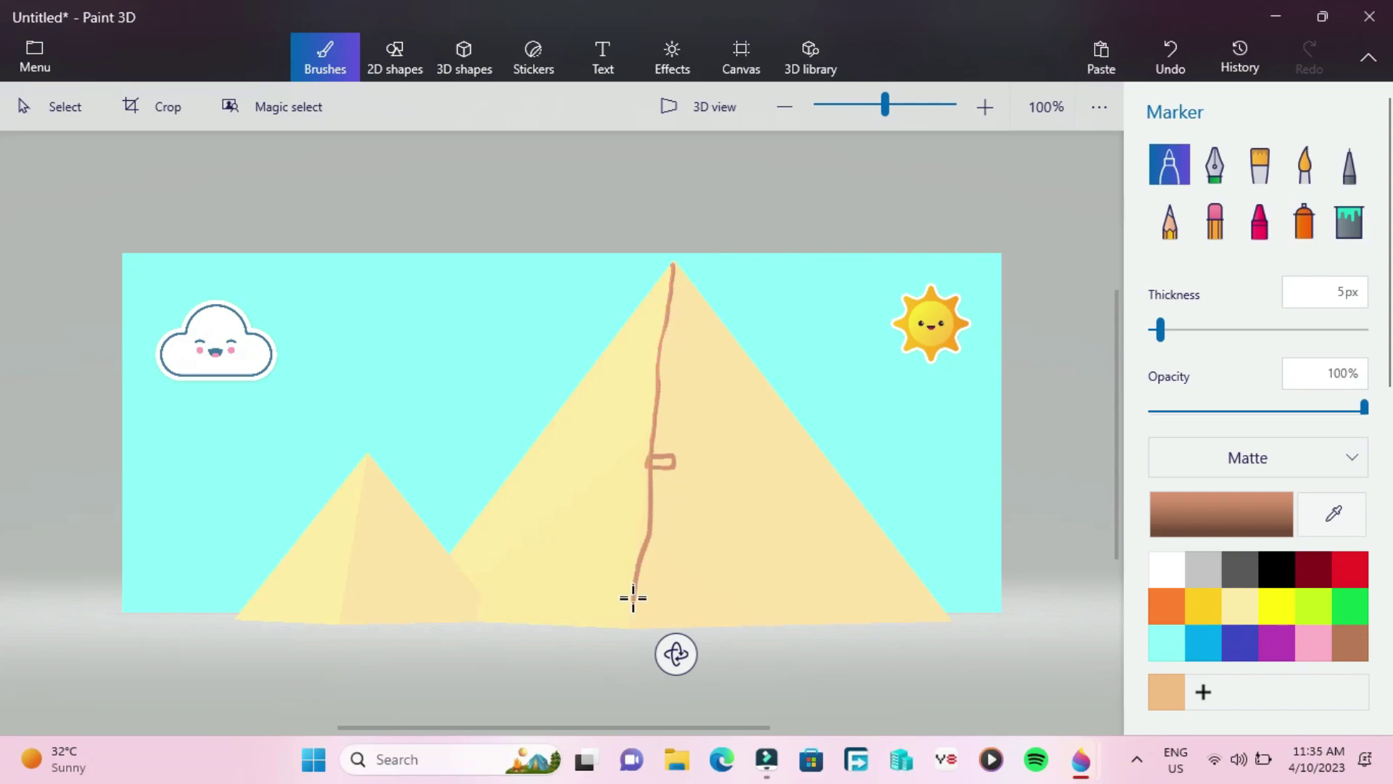
pyautogui.moveTo(633, 597); pyautogui.dragTo(632, 625)
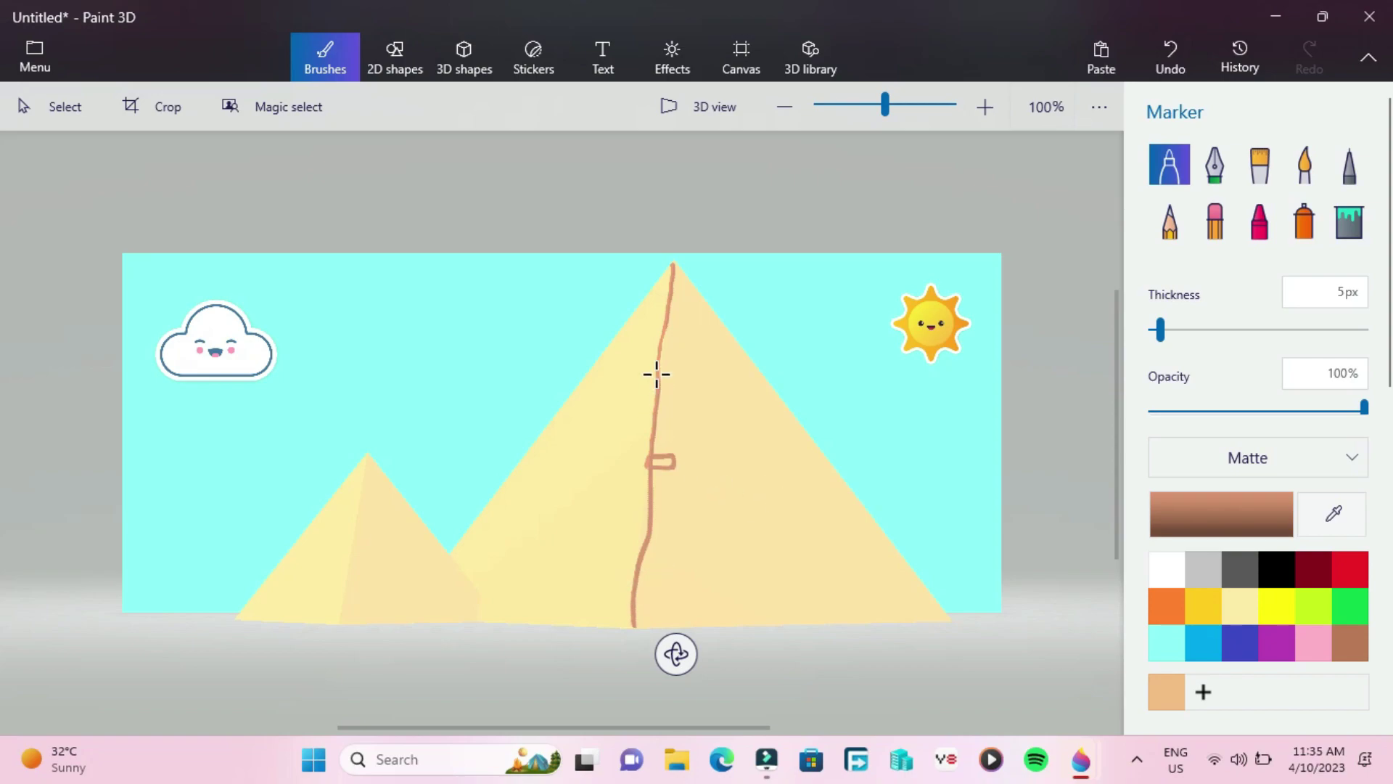
pyautogui.click(1361, 218)
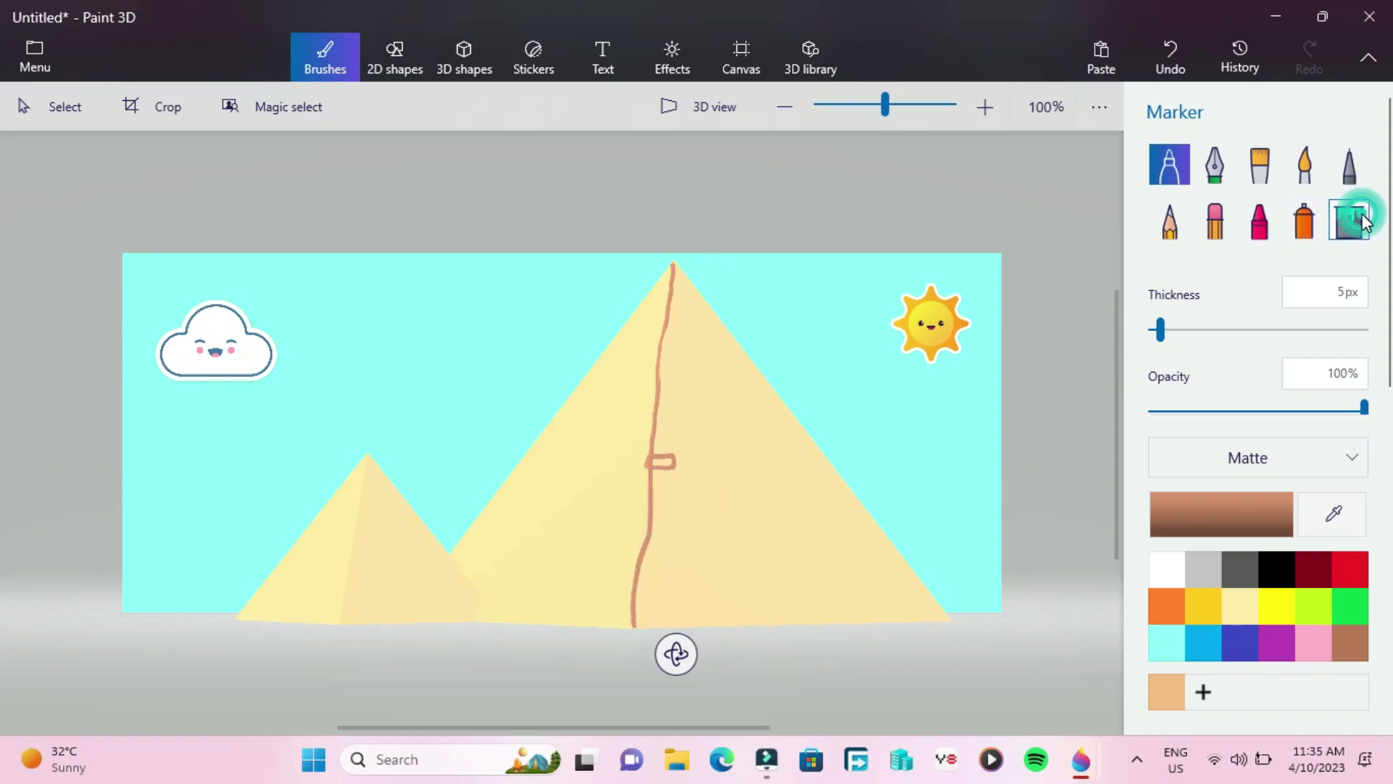
pyautogui.click(665, 457)
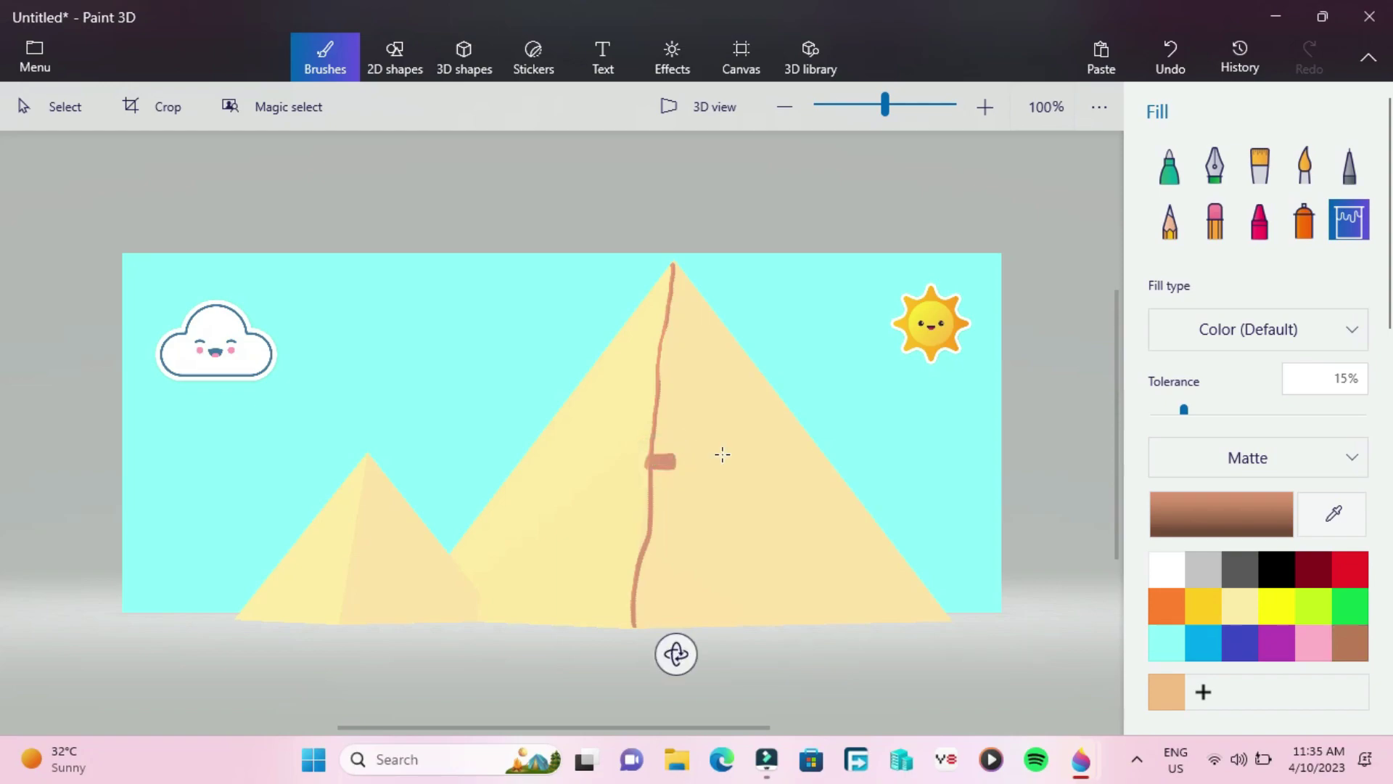
# Outline brown Marker bricks on the large pyramid: a partial one at the right edge, one on the right face and three on the left face.
pyautogui.click(1170, 165)
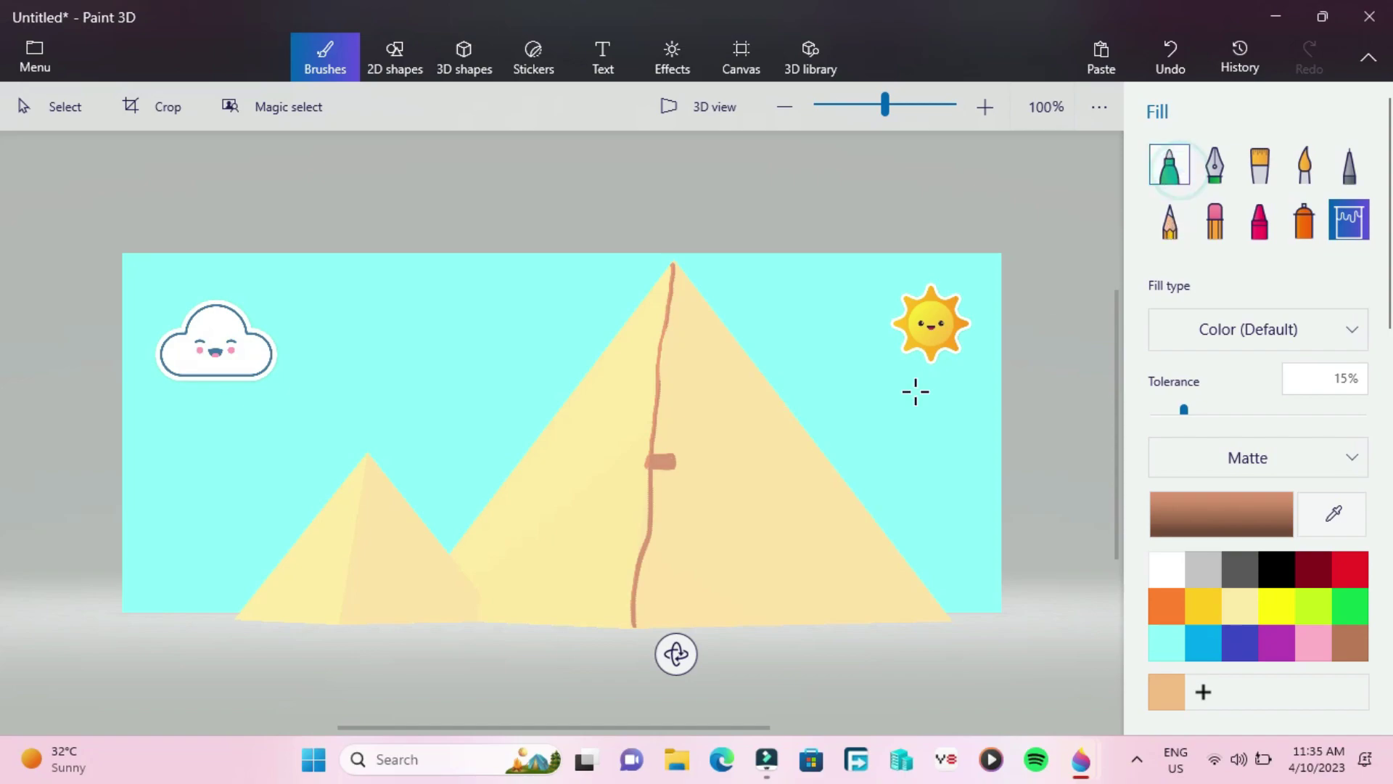
pyautogui.click(802, 428)
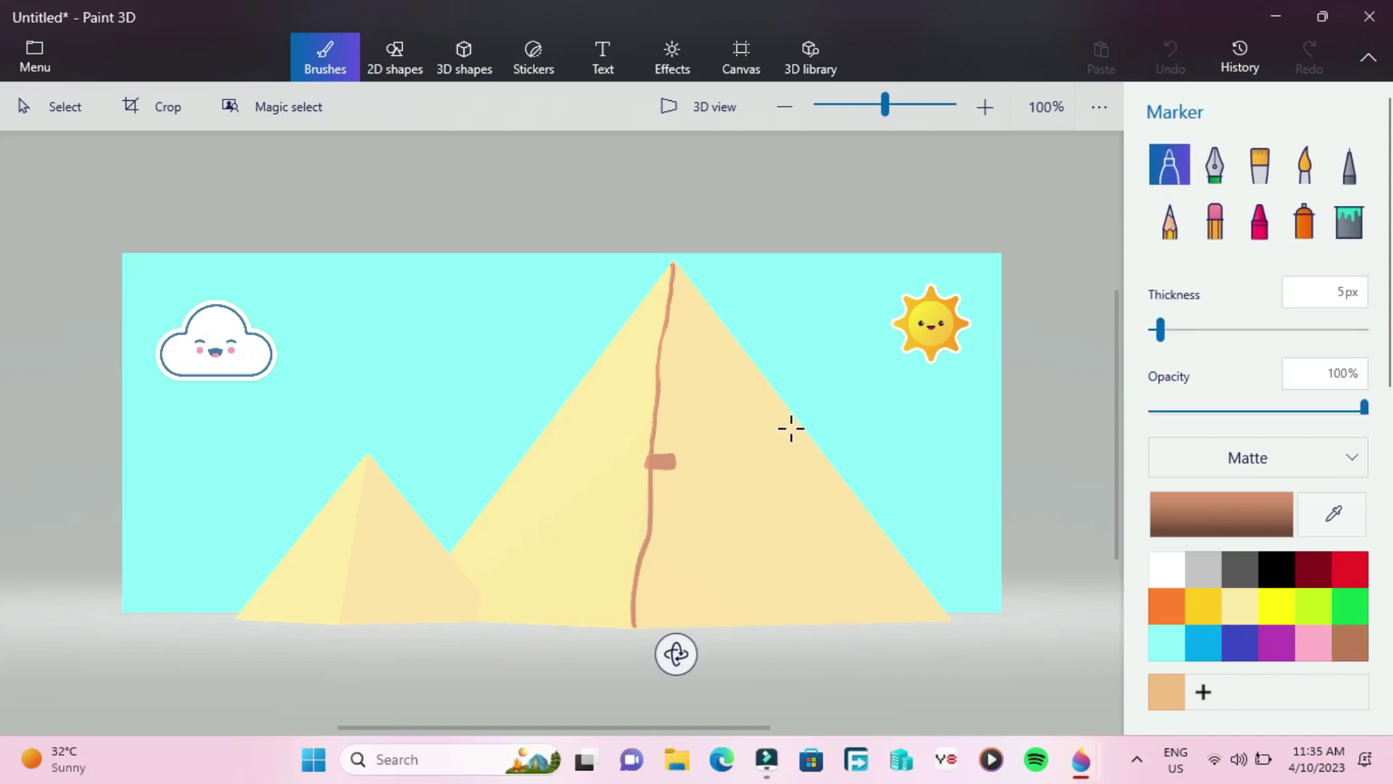
pyautogui.moveTo(791, 428); pyautogui.dragTo(813, 437)
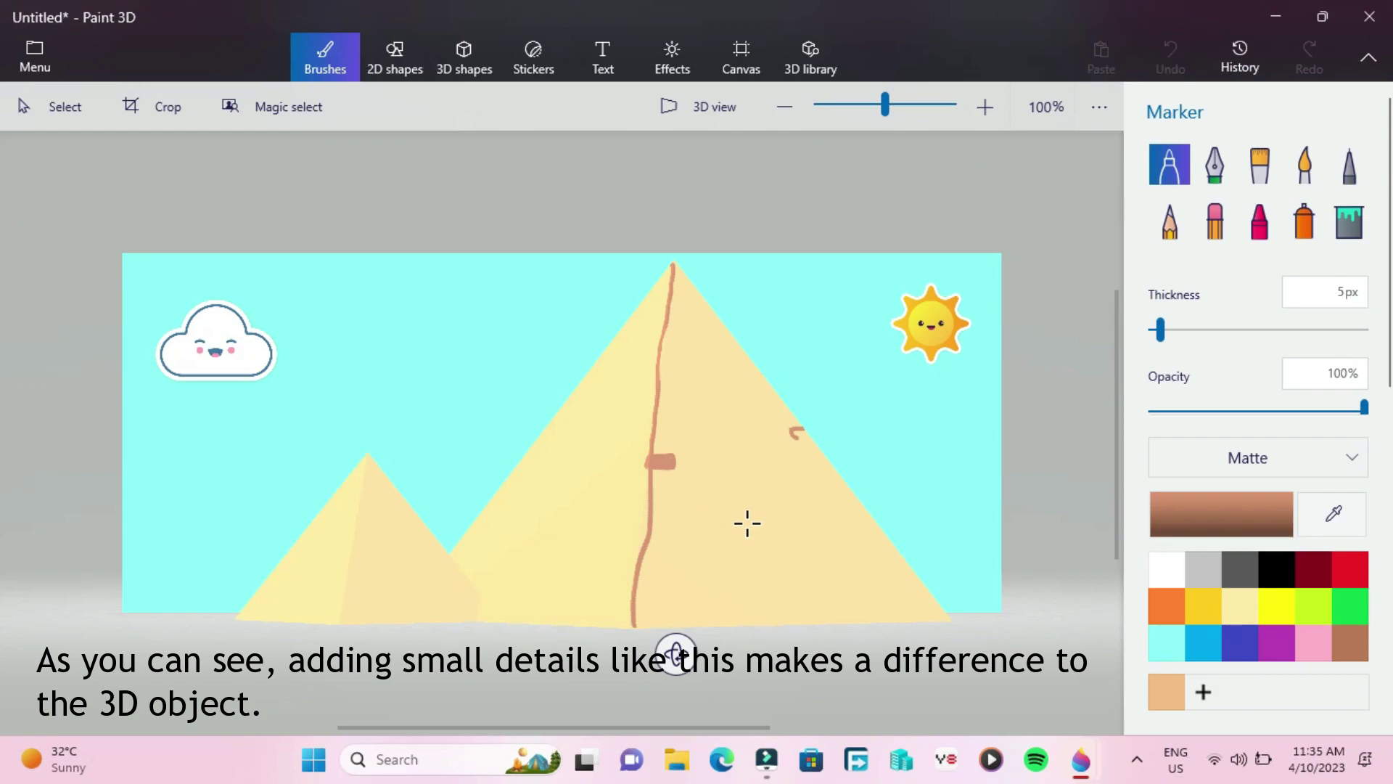
pyautogui.moveTo(747, 524)
pyautogui.mouseDown()
pyautogui.moveTo(717, 522)
pyautogui.moveTo(726, 540)
pyautogui.mouseUp()
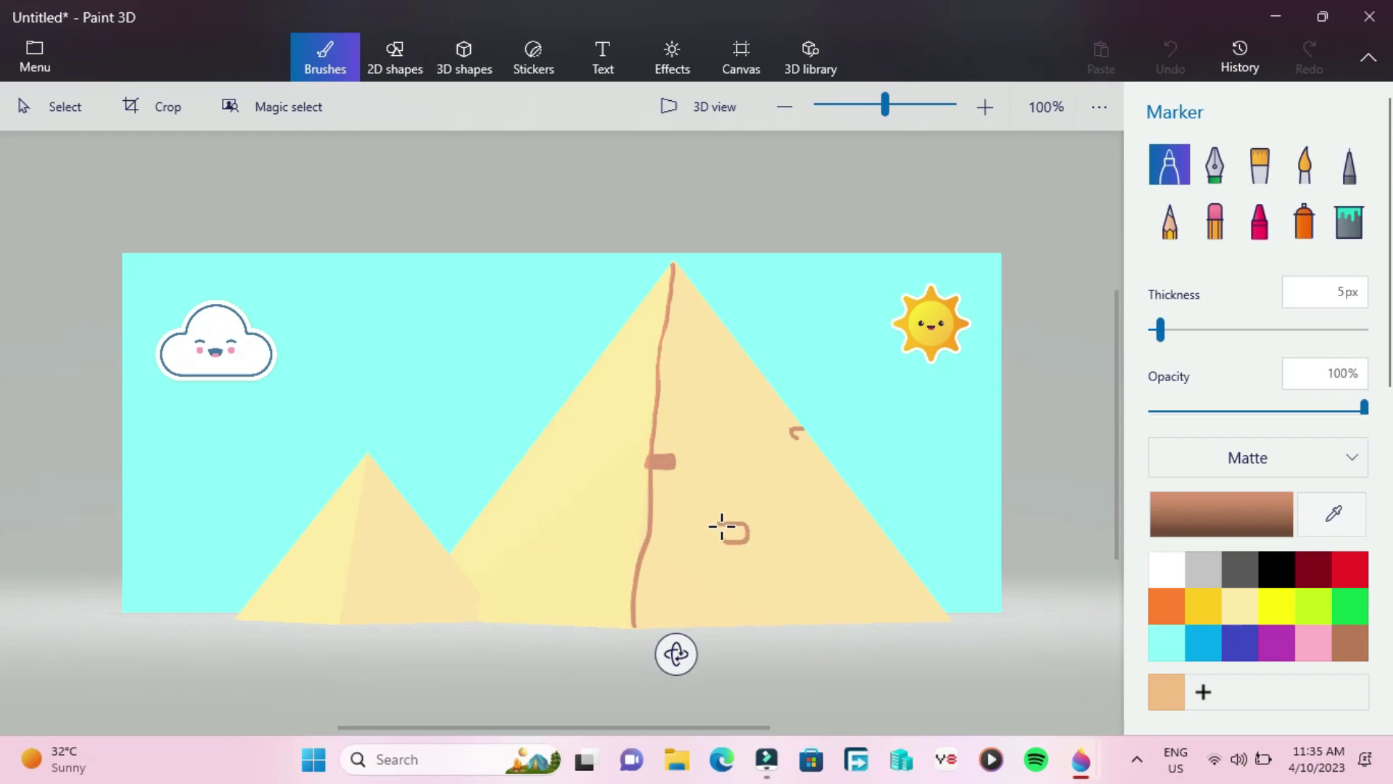
pyautogui.moveTo(721, 526); pyautogui.dragTo(721, 523)
pyautogui.moveTo(507, 502)
pyautogui.mouseDown()
pyautogui.moveTo(528, 502)
pyautogui.moveTo(507, 501)
pyautogui.mouseUp()
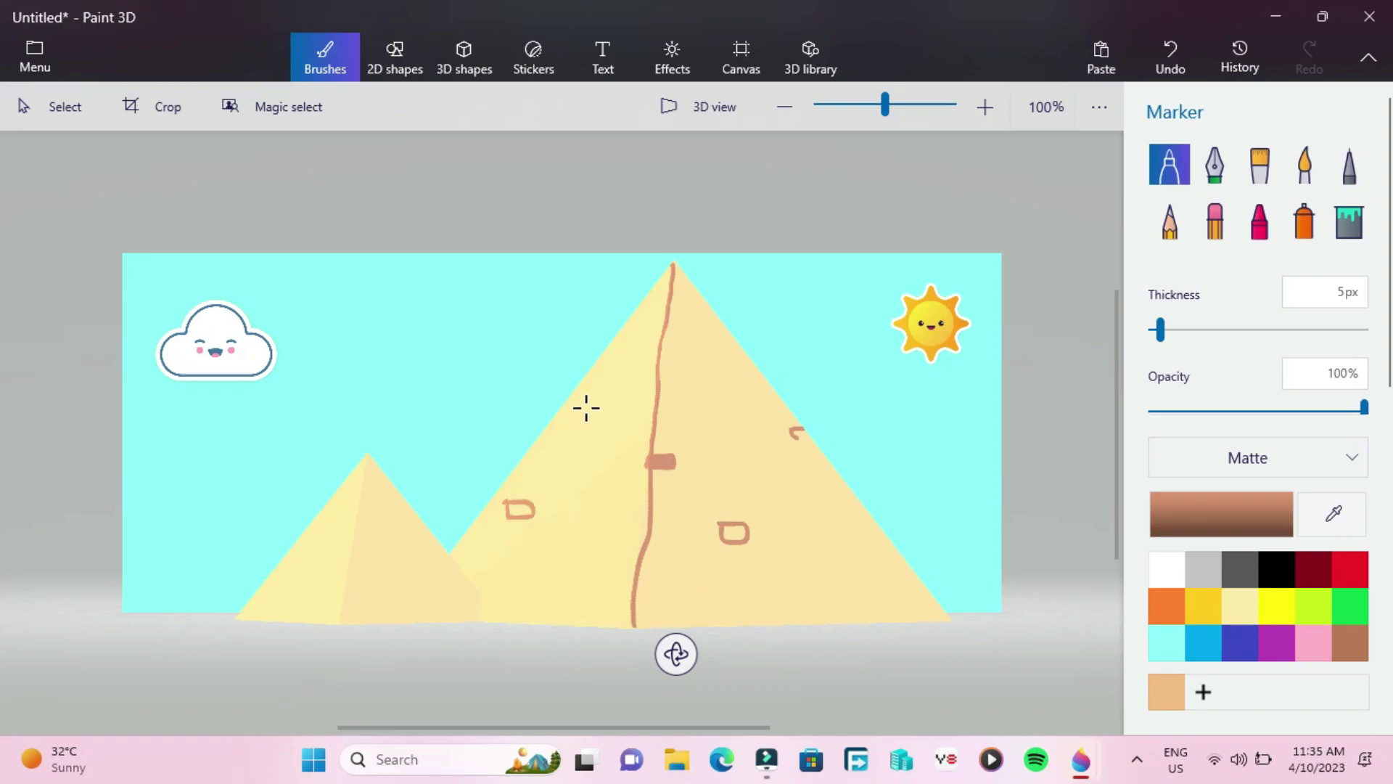
pyautogui.moveTo(585, 403)
pyautogui.mouseDown()
pyautogui.moveTo(600, 424)
pyautogui.moveTo(607, 399)
pyautogui.moveTo(584, 395)
pyautogui.moveTo(588, 428)
pyautogui.mouseUp()
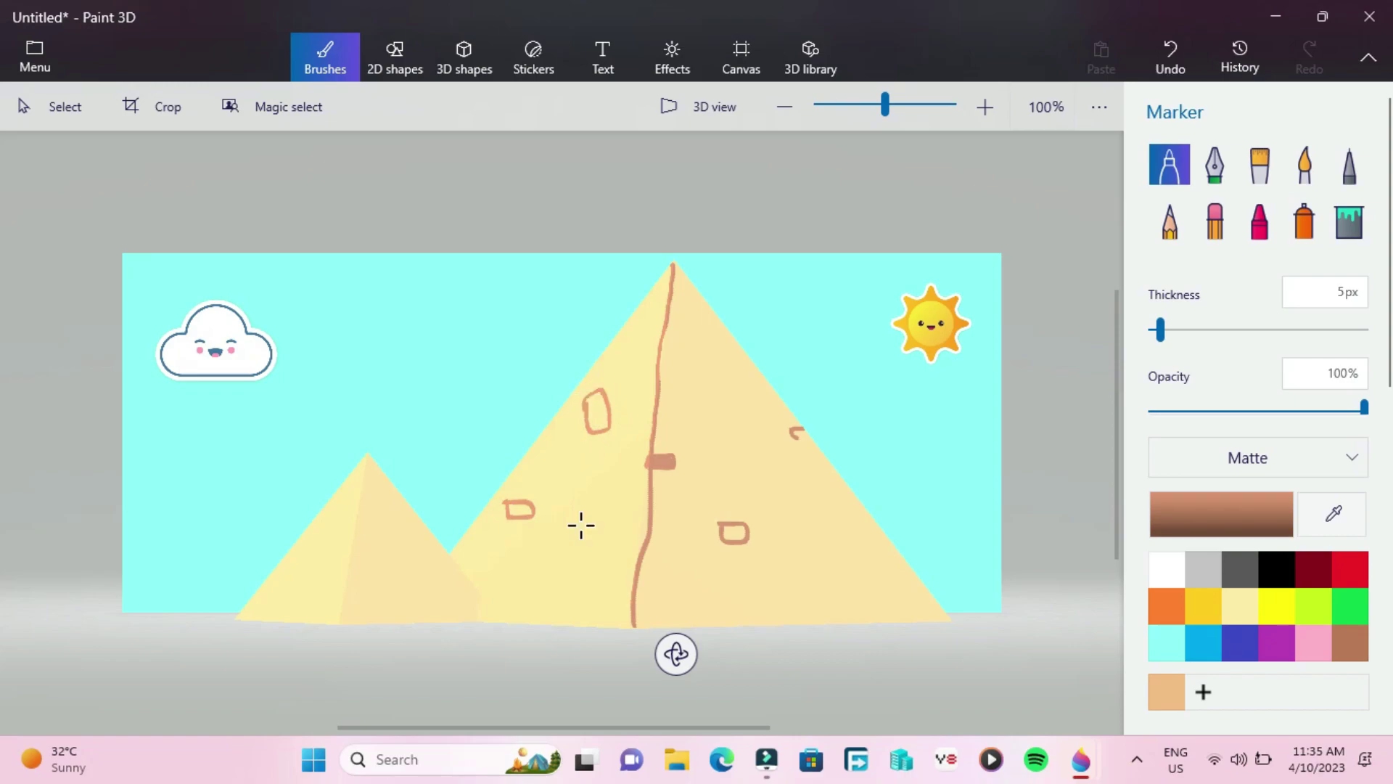
pyautogui.moveTo(559, 595)
pyautogui.mouseDown()
pyautogui.moveTo(554, 575)
pyautogui.moveTo(581, 585)
pyautogui.moveTo(553, 591)
pyautogui.mouseUp()
# Add a short brown stroke near the large pyramid's peak and three more brick outlines down its right face.
pyautogui.moveTo(714, 314); pyautogui.dragTo(698, 292)
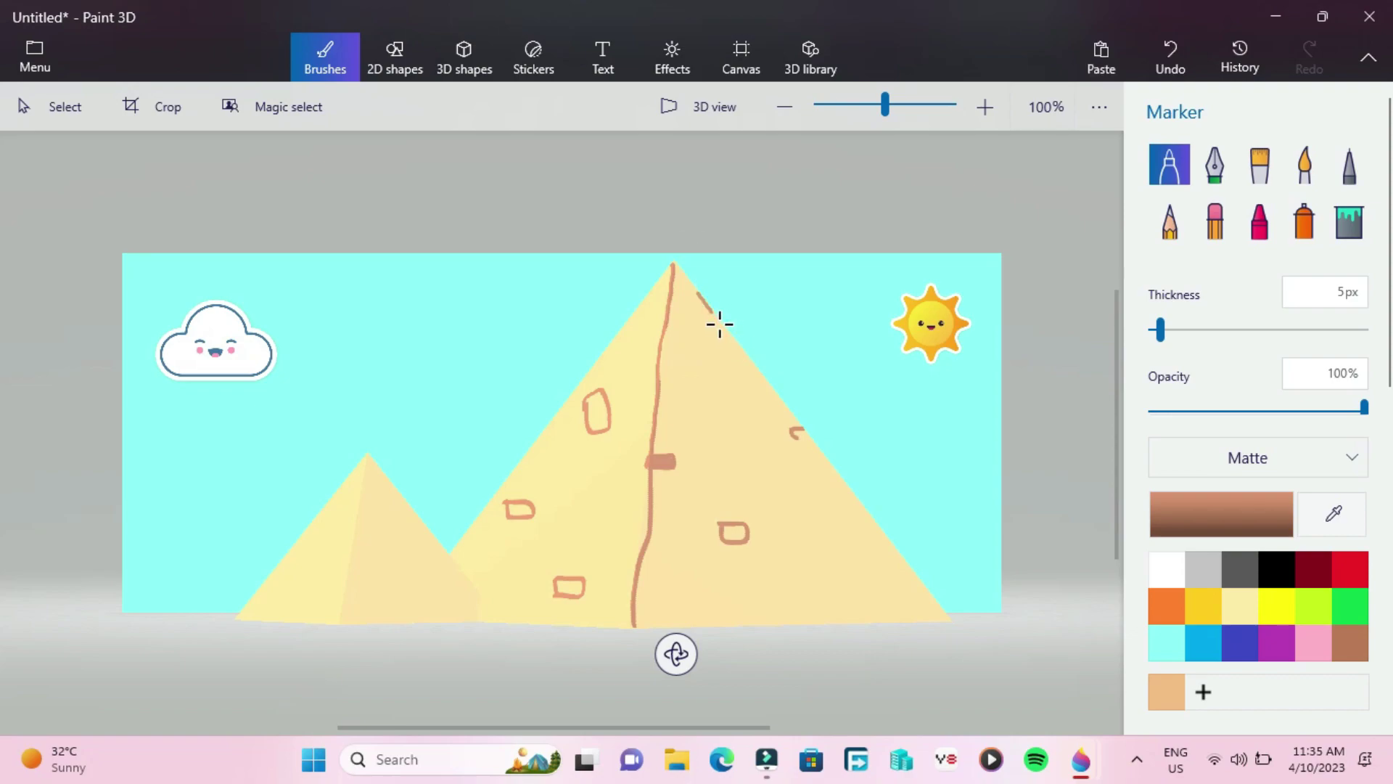
pyautogui.moveTo(719, 320)
pyautogui.mouseDown()
pyautogui.moveTo(698, 339)
pyautogui.moveTo(731, 342)
pyautogui.mouseUp()
pyautogui.moveTo(846, 485)
pyautogui.mouseDown()
pyautogui.moveTo(793, 488)
pyautogui.moveTo(866, 499)
pyautogui.moveTo(843, 495)
pyautogui.moveTo(854, 499)
pyautogui.mouseUp()
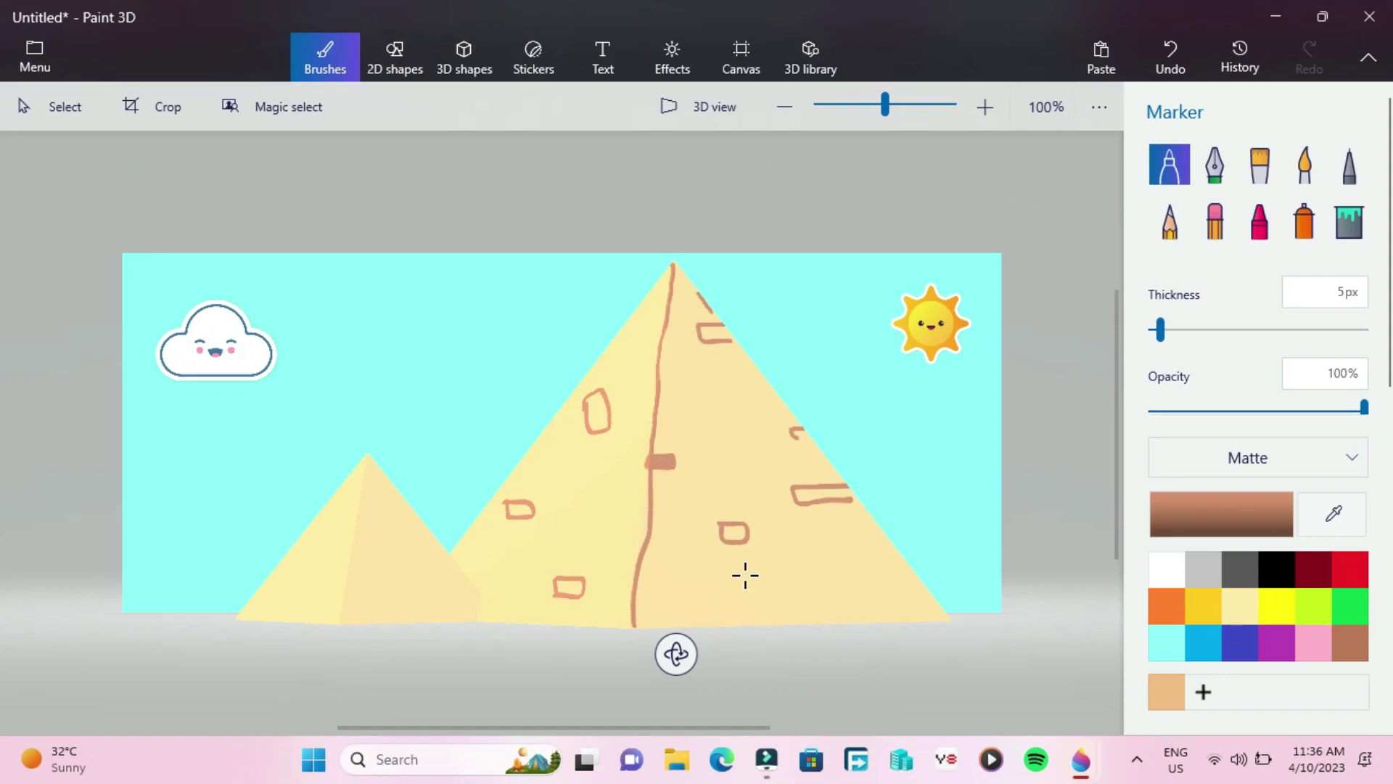
pyautogui.moveTo(743, 579)
pyautogui.mouseDown()
pyautogui.moveTo(758, 590)
pyautogui.moveTo(758, 573)
pyautogui.moveTo(742, 577)
pyautogui.mouseUp()
# Outline one brown brick on the small pyramid's right face and two on its left face, and trace its middle edge.
pyautogui.moveTo(381, 544)
pyautogui.mouseDown()
pyautogui.moveTo(382, 569)
pyautogui.moveTo(396, 551)
pyautogui.moveTo(386, 557)
pyautogui.mouseUp()
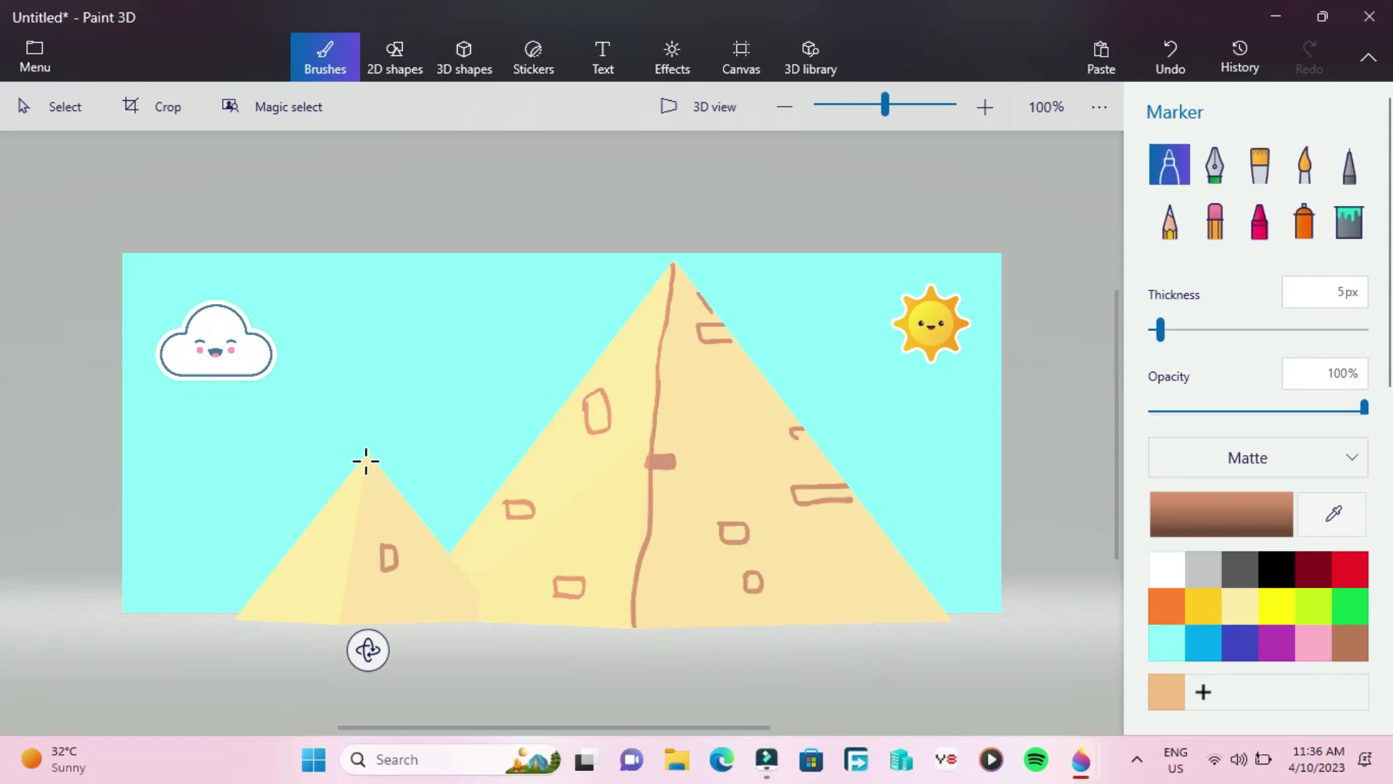
pyautogui.moveTo(366, 461); pyautogui.dragTo(341, 653)
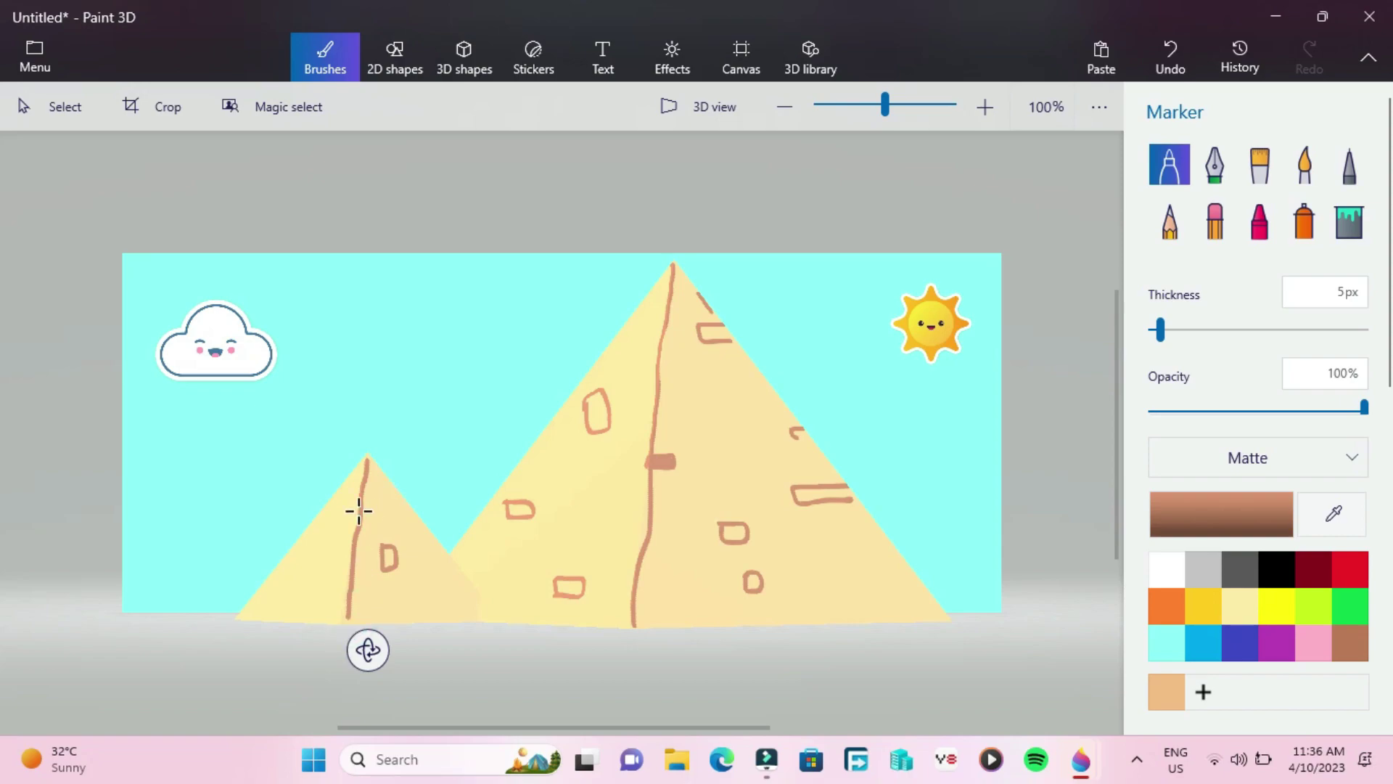
pyautogui.moveTo(307, 528)
pyautogui.mouseDown()
pyautogui.moveTo(324, 545)
pyautogui.moveTo(290, 548)
pyautogui.moveTo(282, 603)
pyautogui.moveTo(301, 601)
pyautogui.mouseUp()
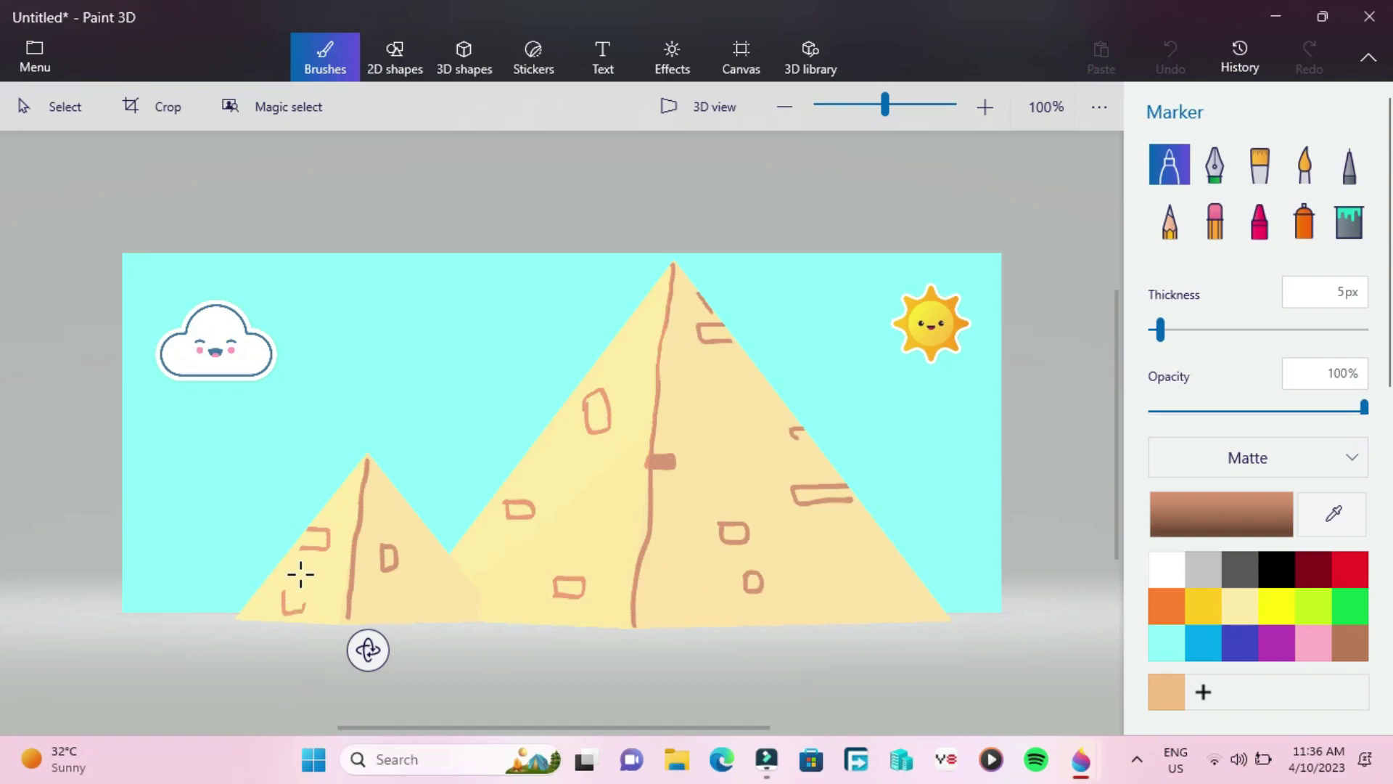
pyautogui.moveTo(304, 605); pyautogui.dragTo(287, 590)
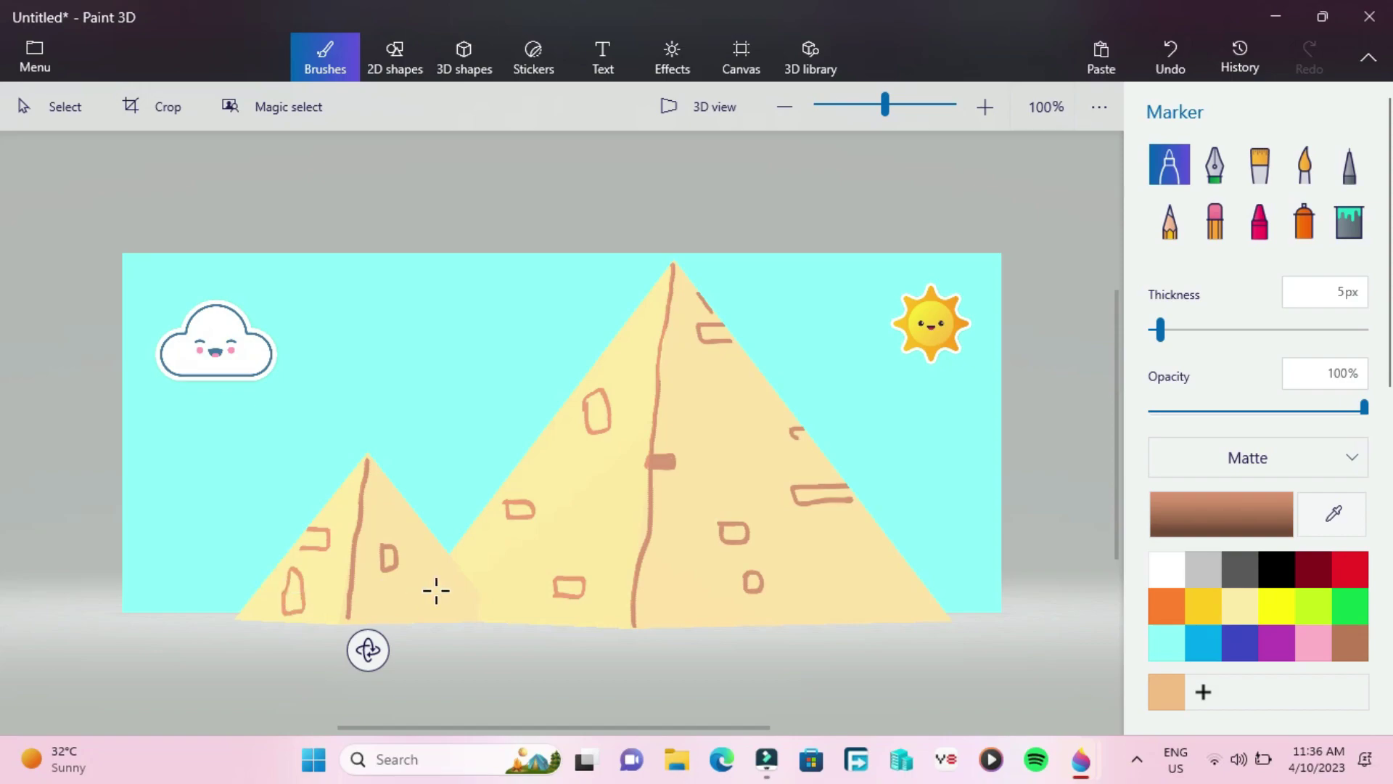
# Outline a brown brick near the small pyramid's lower right corner and trace the pyramid's right edge.
pyautogui.moveTo(436, 591)
pyautogui.mouseDown()
pyautogui.moveTo(460, 603)
pyautogui.moveTo(428, 591)
pyautogui.moveTo(444, 553)
pyautogui.moveTo(463, 573)
pyautogui.mouseUp()
pyautogui.hotkey('ctrl', 'z')
pyautogui.moveTo(445, 554); pyautogui.dragTo(493, 605)
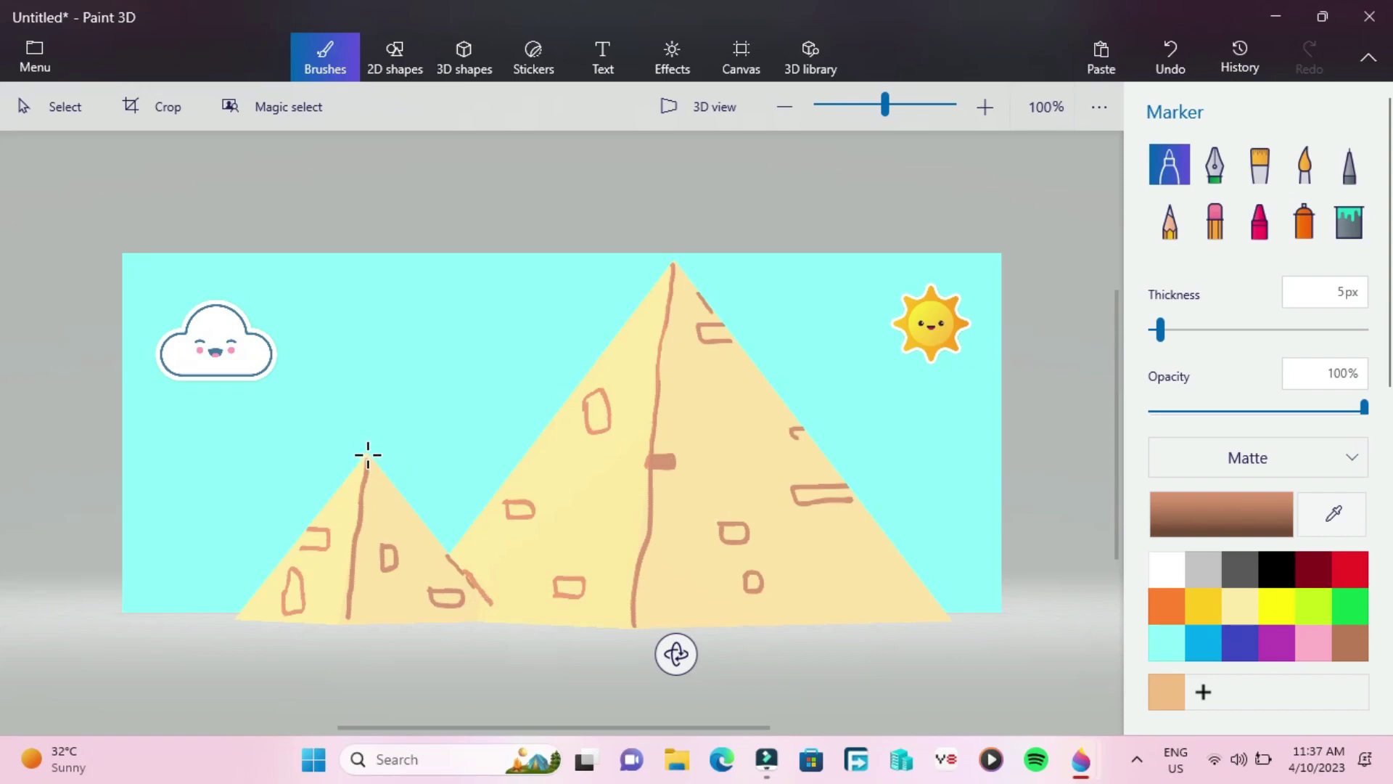
pyautogui.moveTo(368, 457)
pyautogui.mouseDown()
pyautogui.moveTo(448, 553)
pyautogui.moveTo(377, 463)
pyautogui.mouseUp()
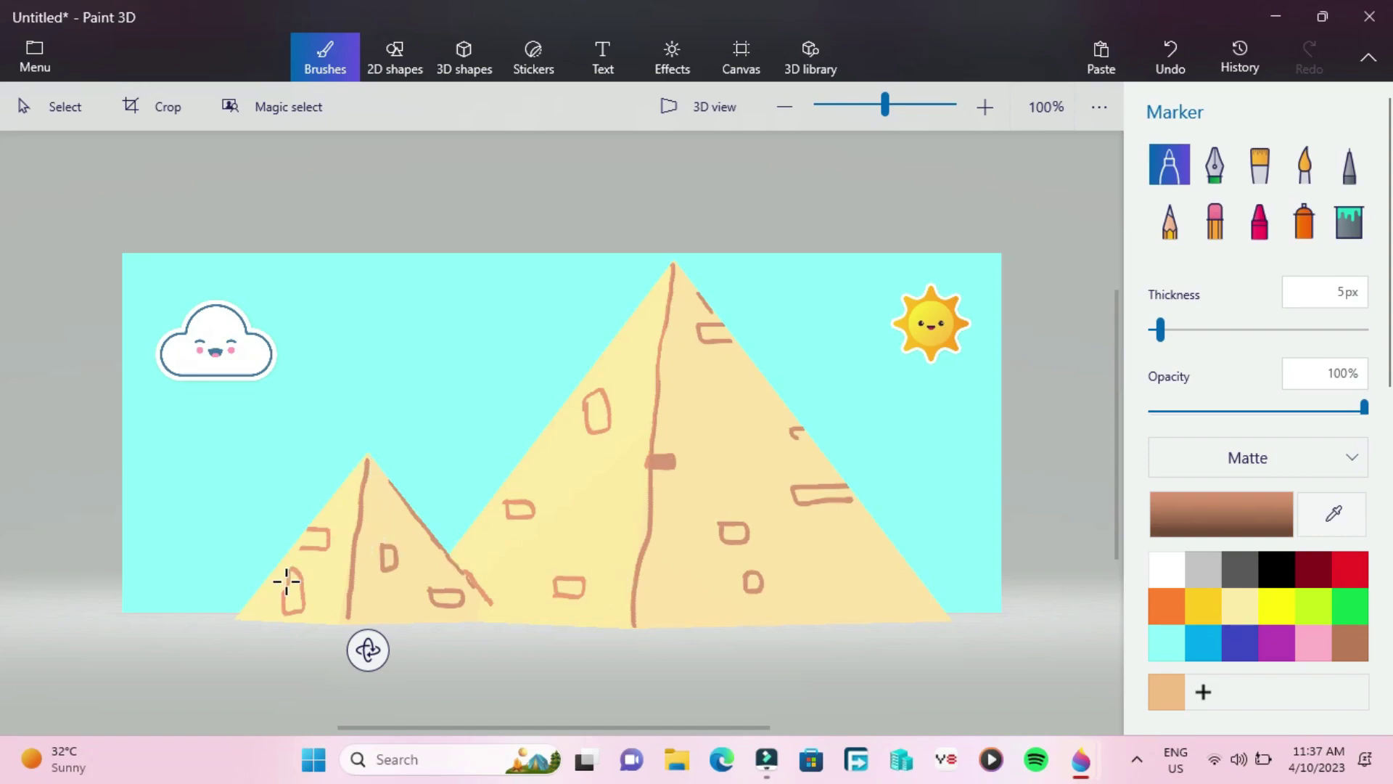
# Try to trace the small pyramid's left edge with the straight Line tool and undo the lines.
pyautogui.click(393, 58)
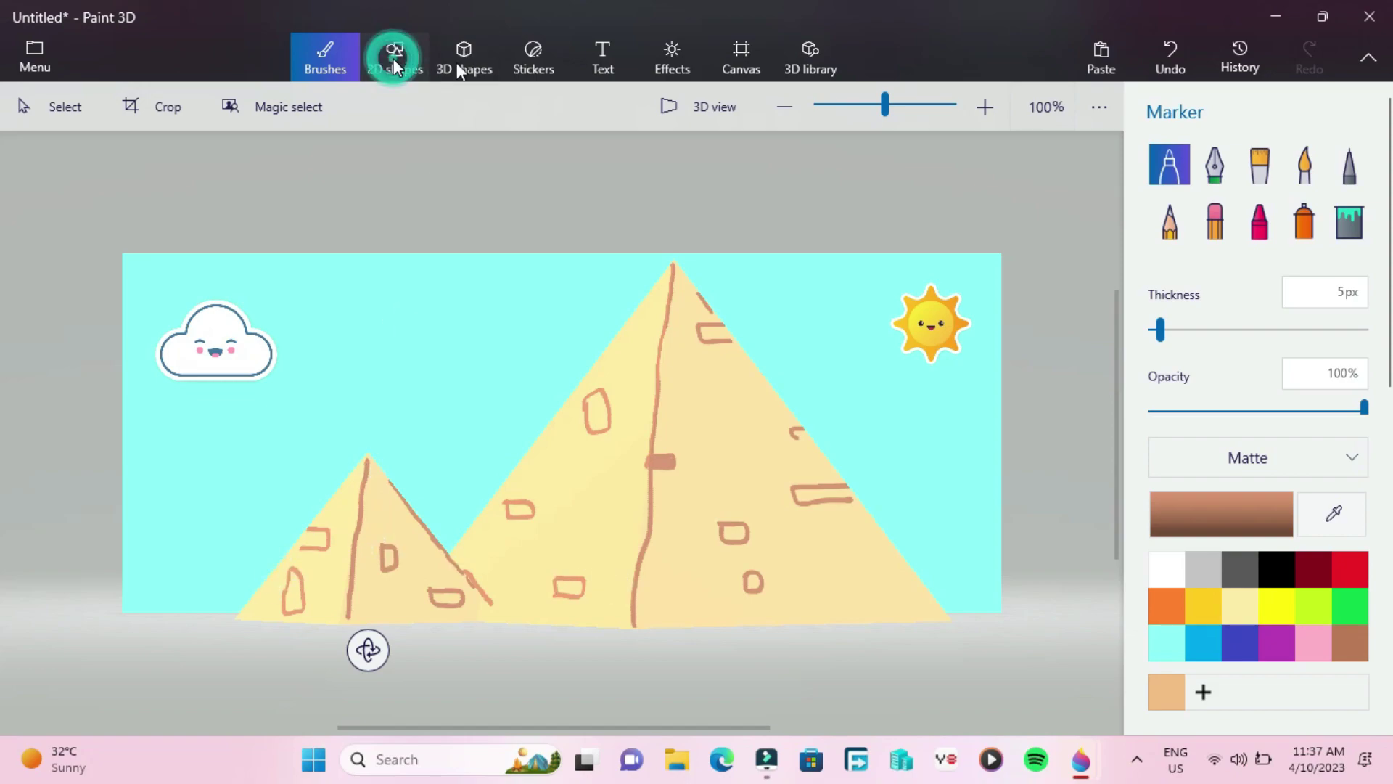
pyautogui.click(1168, 187)
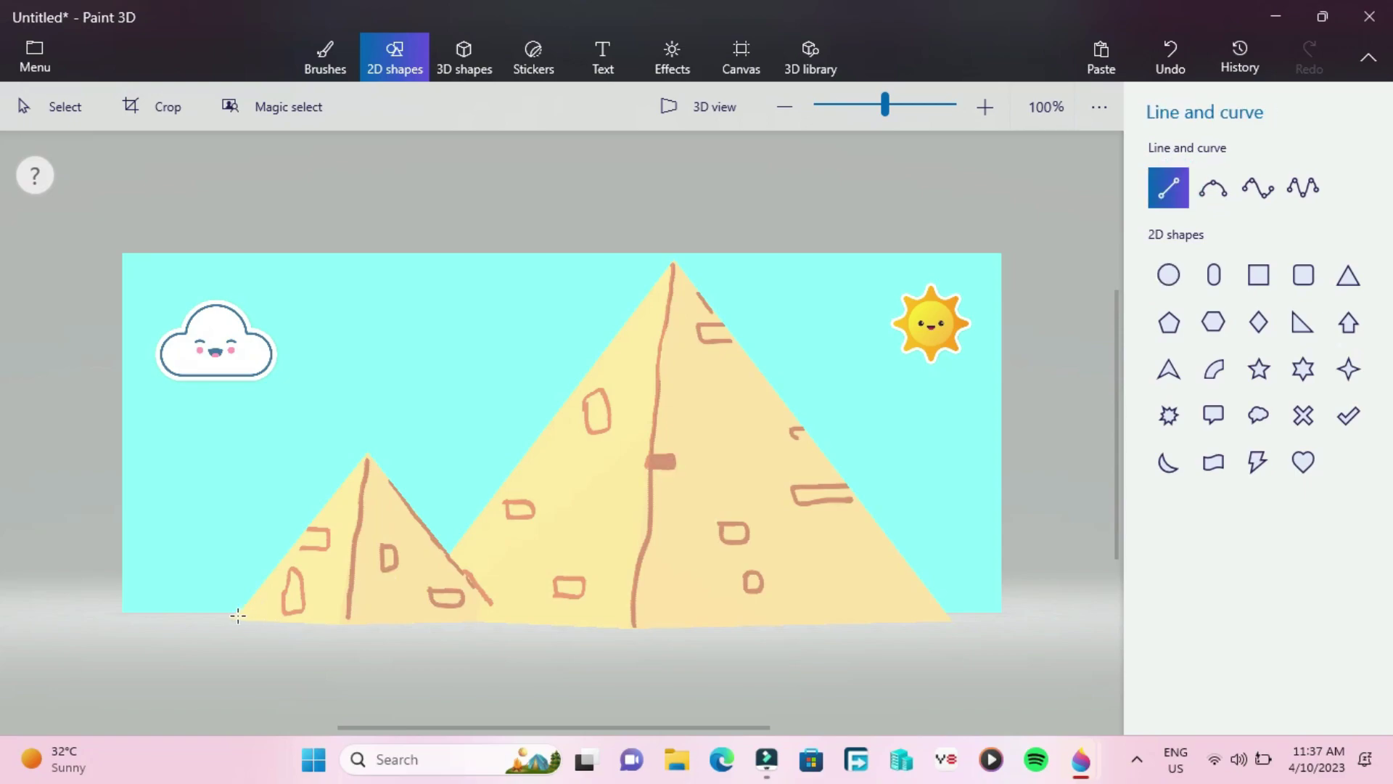
pyautogui.moveTo(236, 617); pyautogui.dragTo(251, 602)
pyautogui.moveTo(322, 480); pyautogui.dragTo(376, 454)
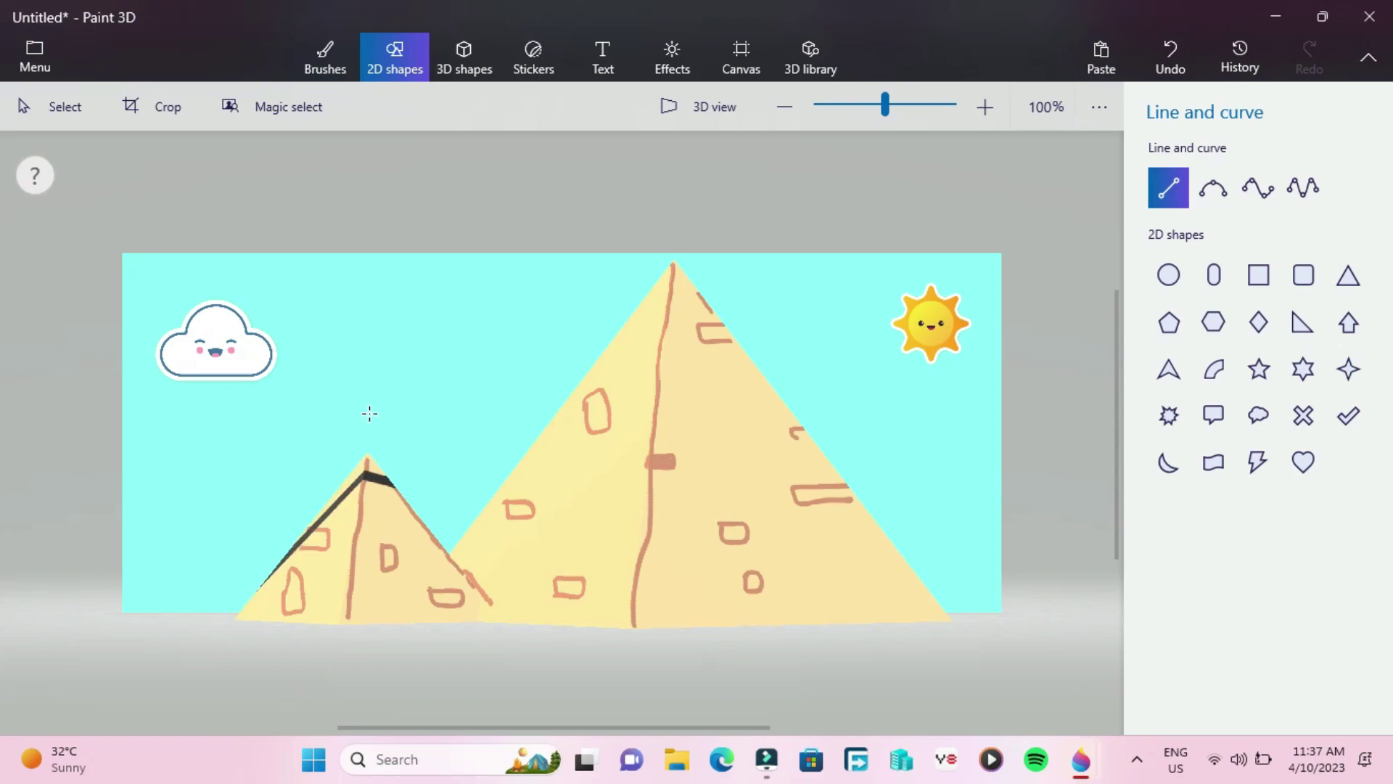
pyautogui.hotkey('ctrl', 'z')
pyautogui.hotkey('ctrl', 'z')
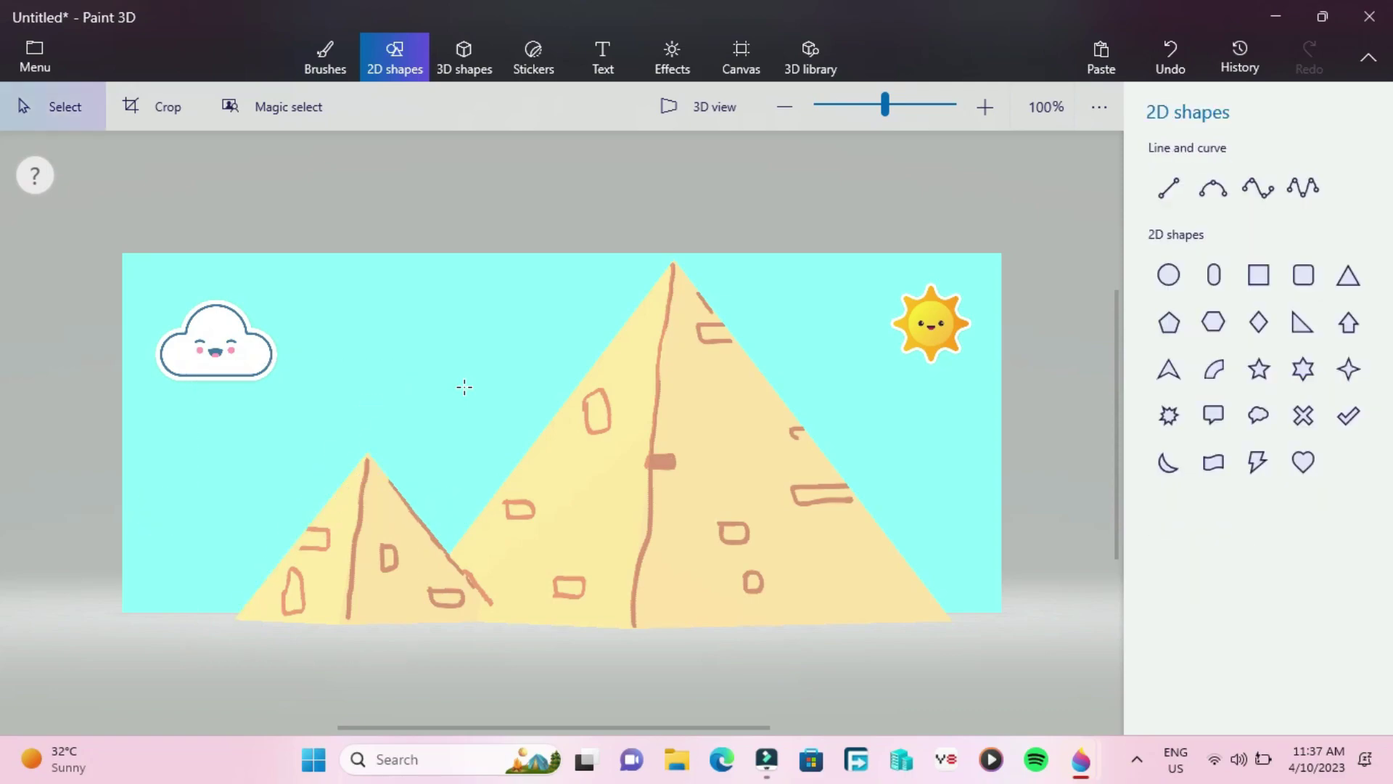
# Extend the long brick at the large pyramid's right edge with the Marker and fill the five closed brick outlines with brown, undoing any stray fill.
pyautogui.click(325, 56)
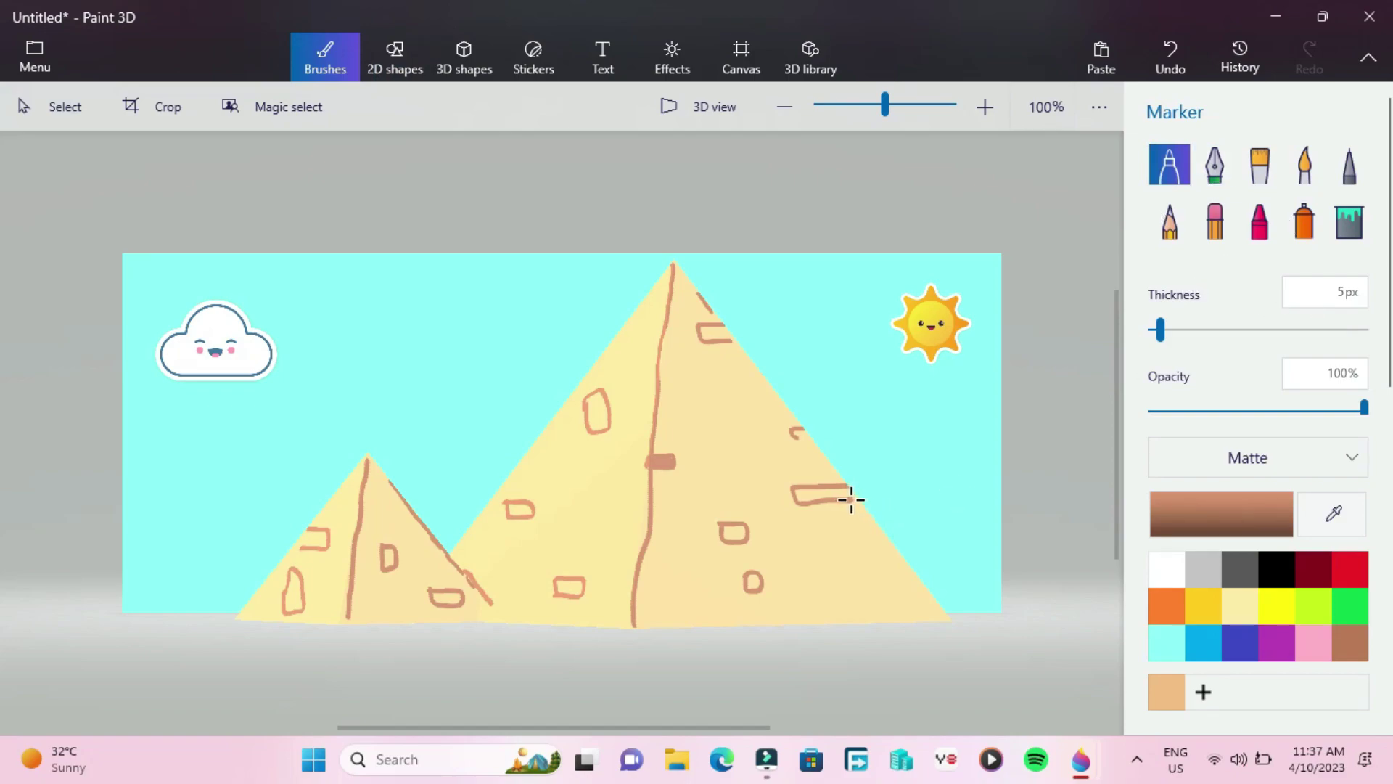
pyautogui.moveTo(847, 499); pyautogui.dragTo(855, 499)
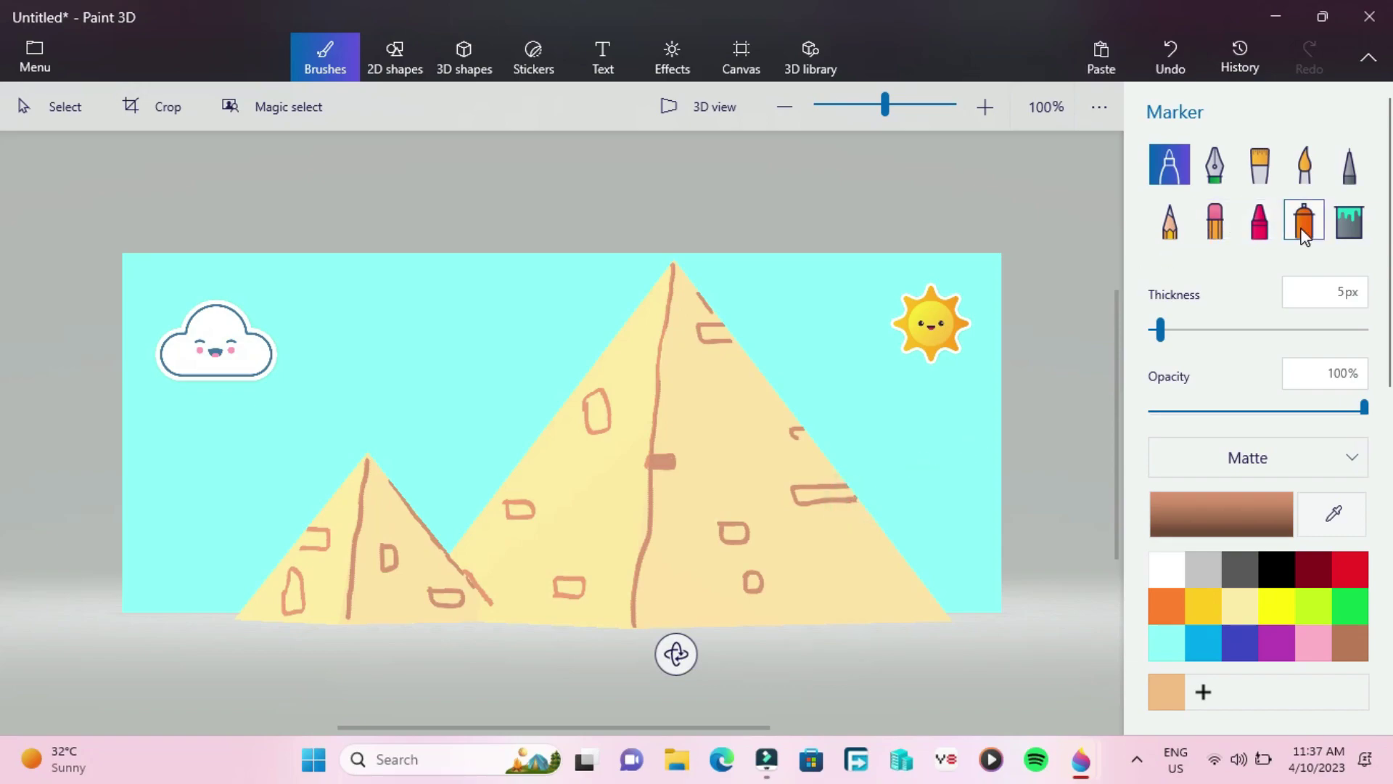
pyautogui.click(1349, 226)
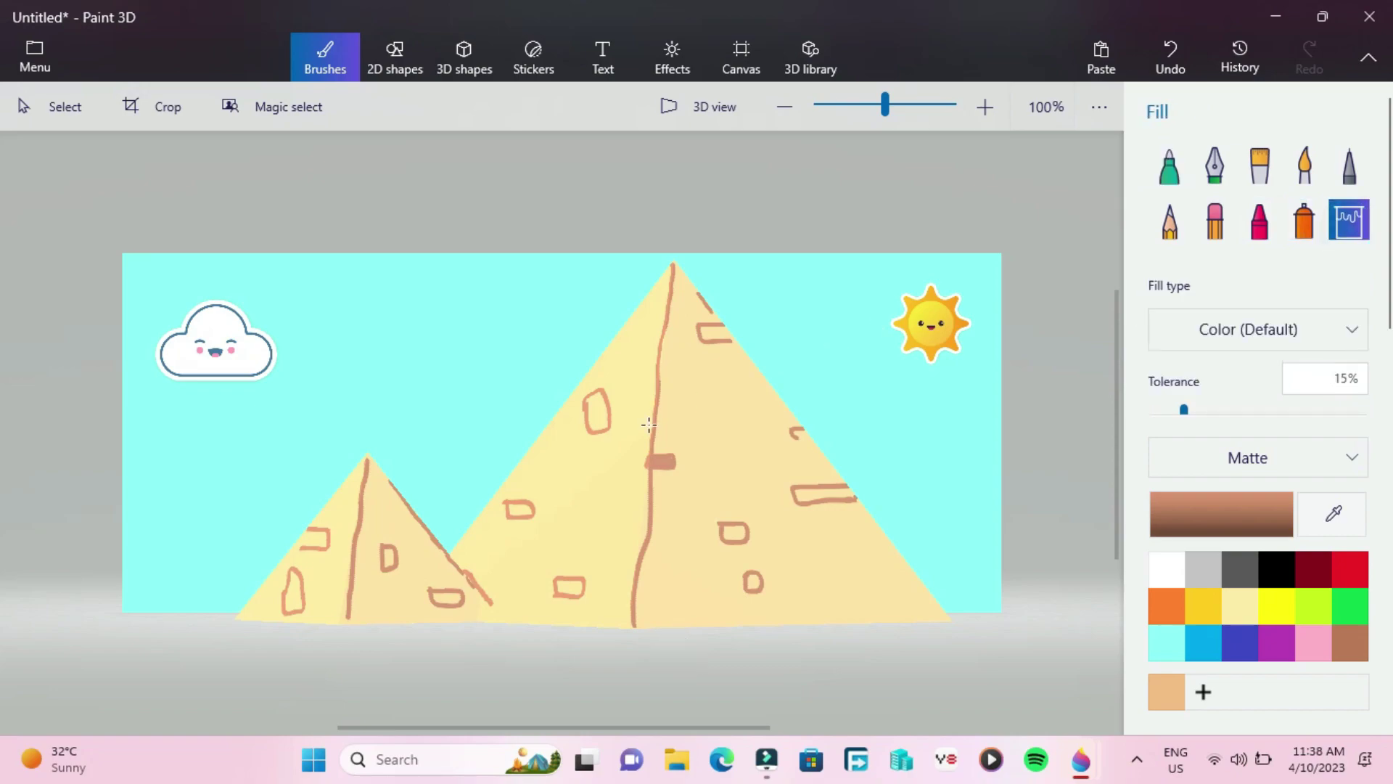
pyautogui.click(603, 419)
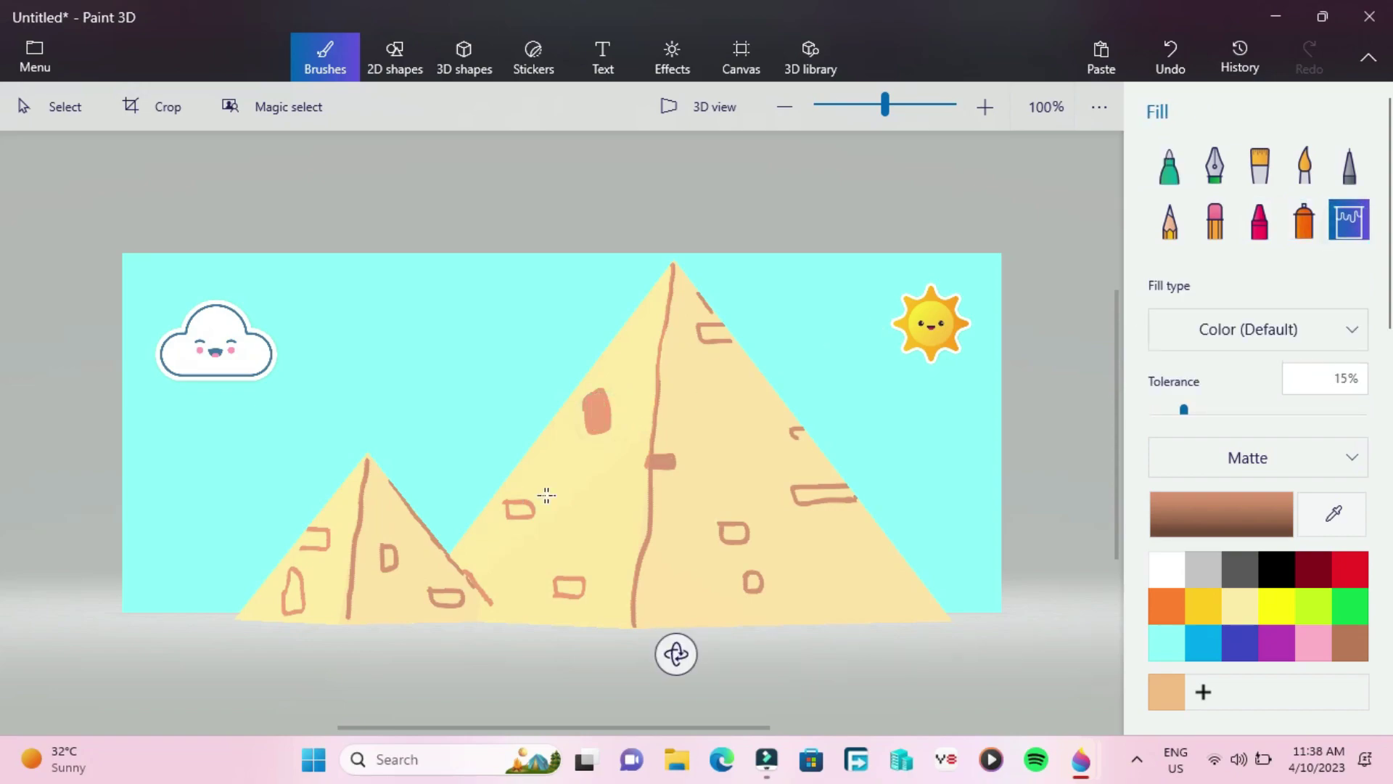
pyautogui.click(520, 511)
pyautogui.click(520, 512)
pyautogui.click(735, 534)
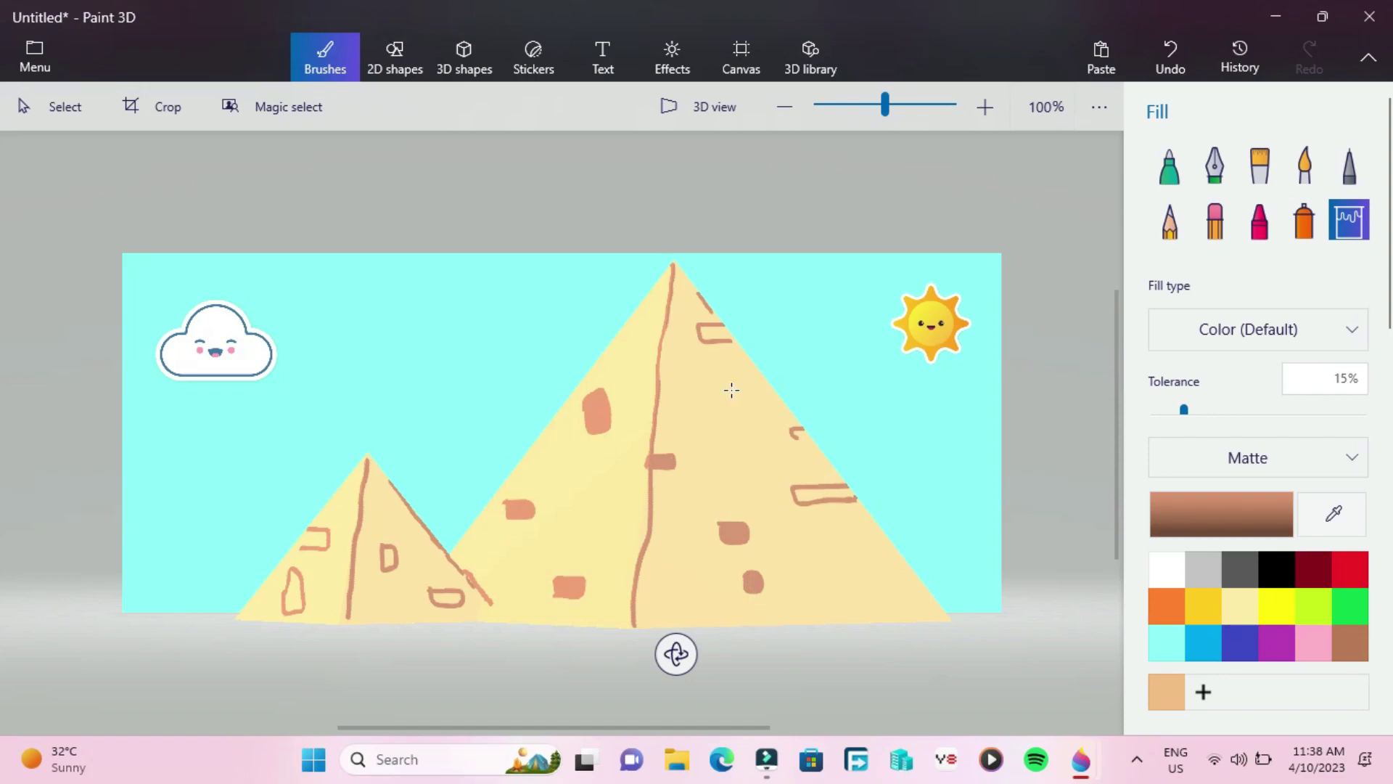
pyautogui.click(668, 528)
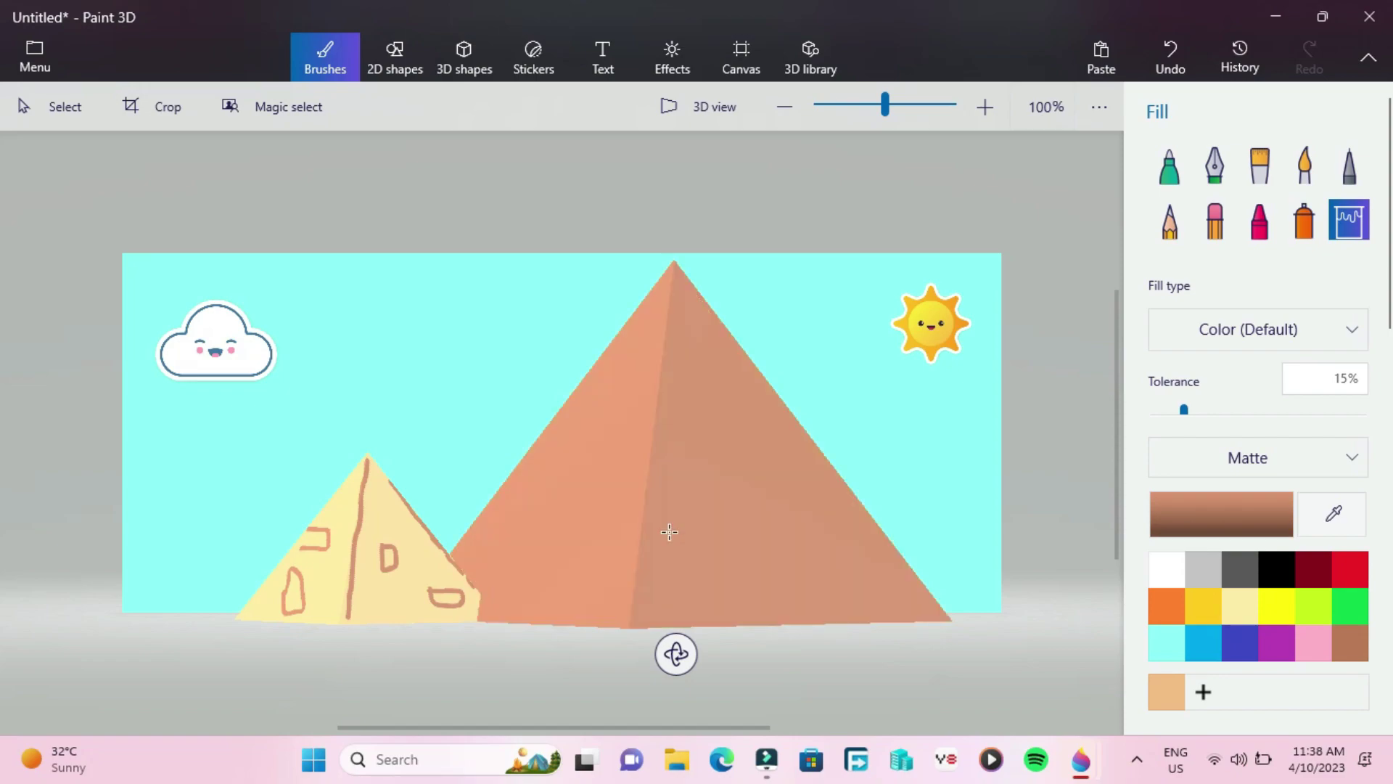
pyautogui.hotkey('ctrl', 'z')
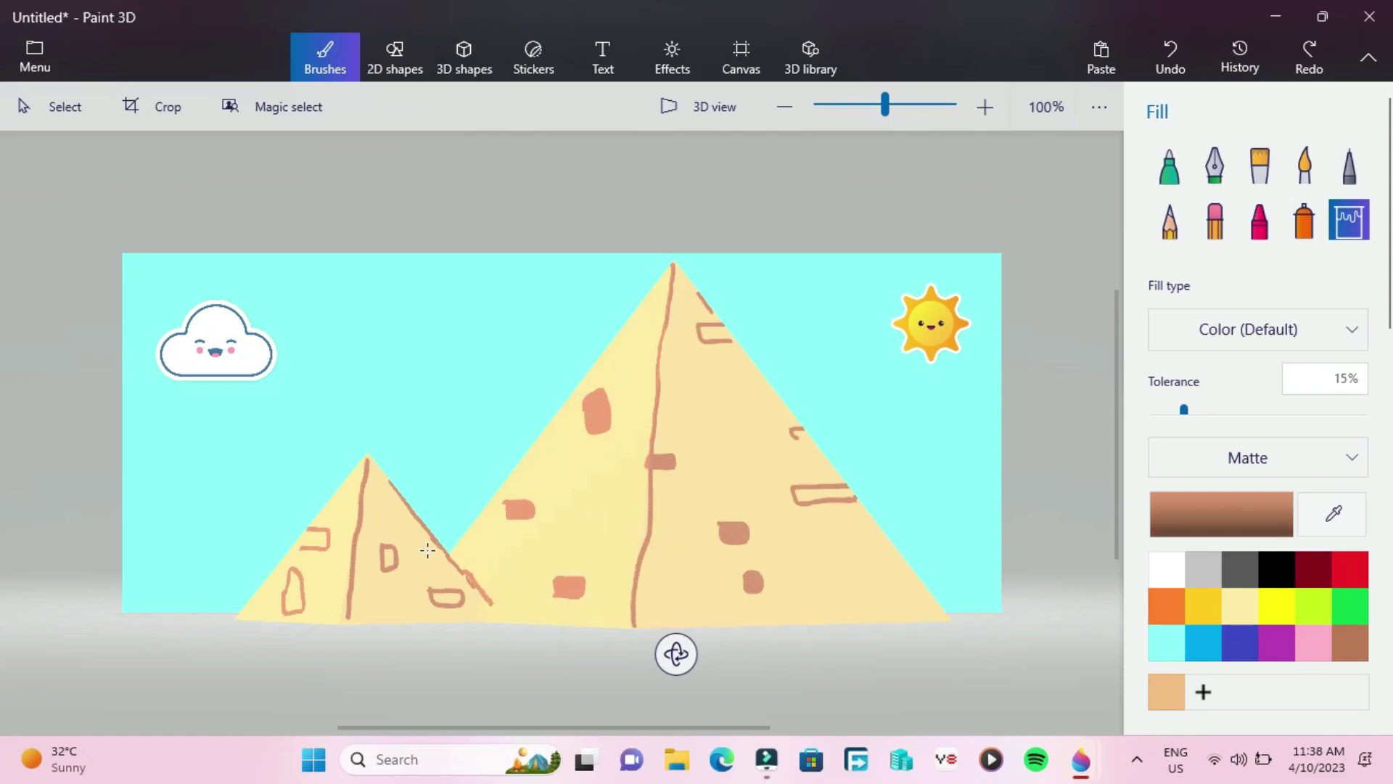
# Fill the small pyramid's two right-face bricks and lower left-face brick with brown, undoing the stray fill from its open upper-left brick.
pyautogui.click(389, 559)
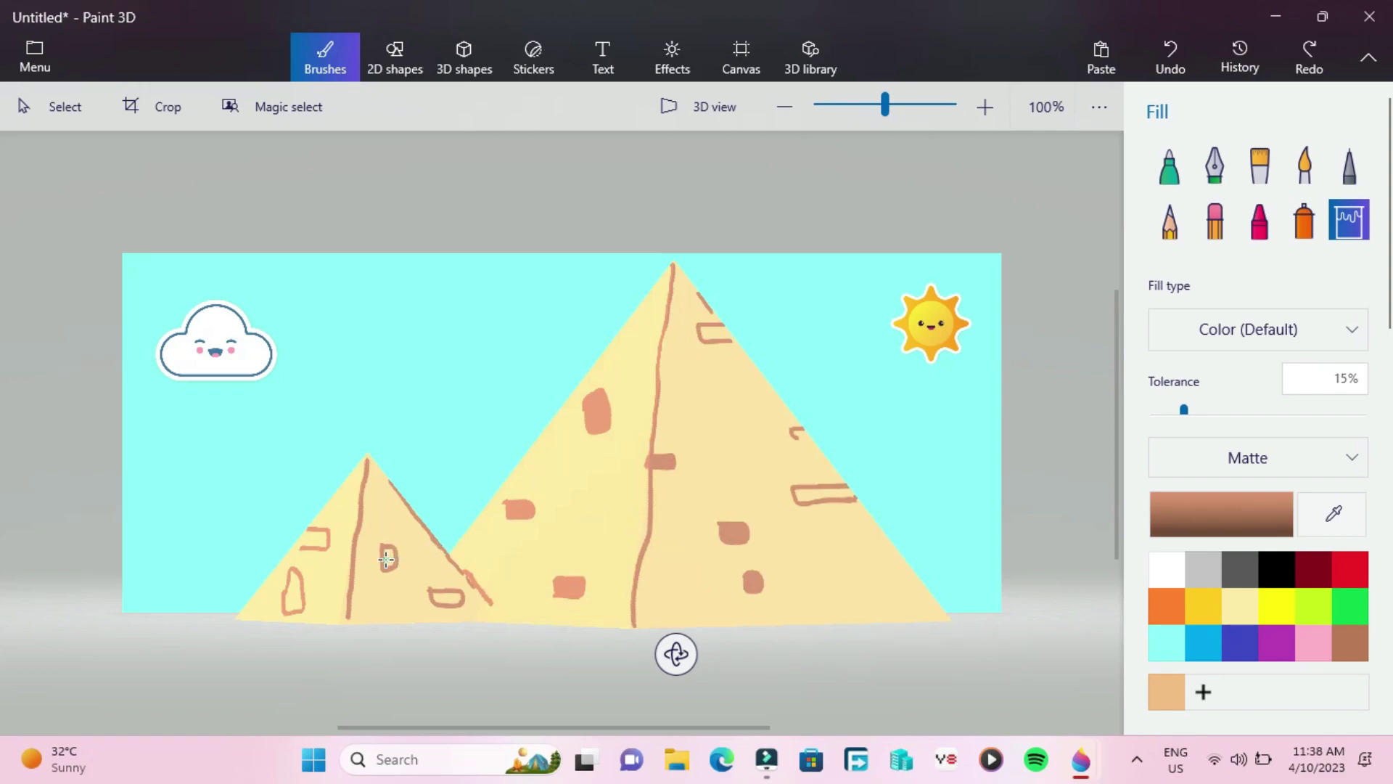
pyautogui.click(443, 595)
pyautogui.click(295, 589)
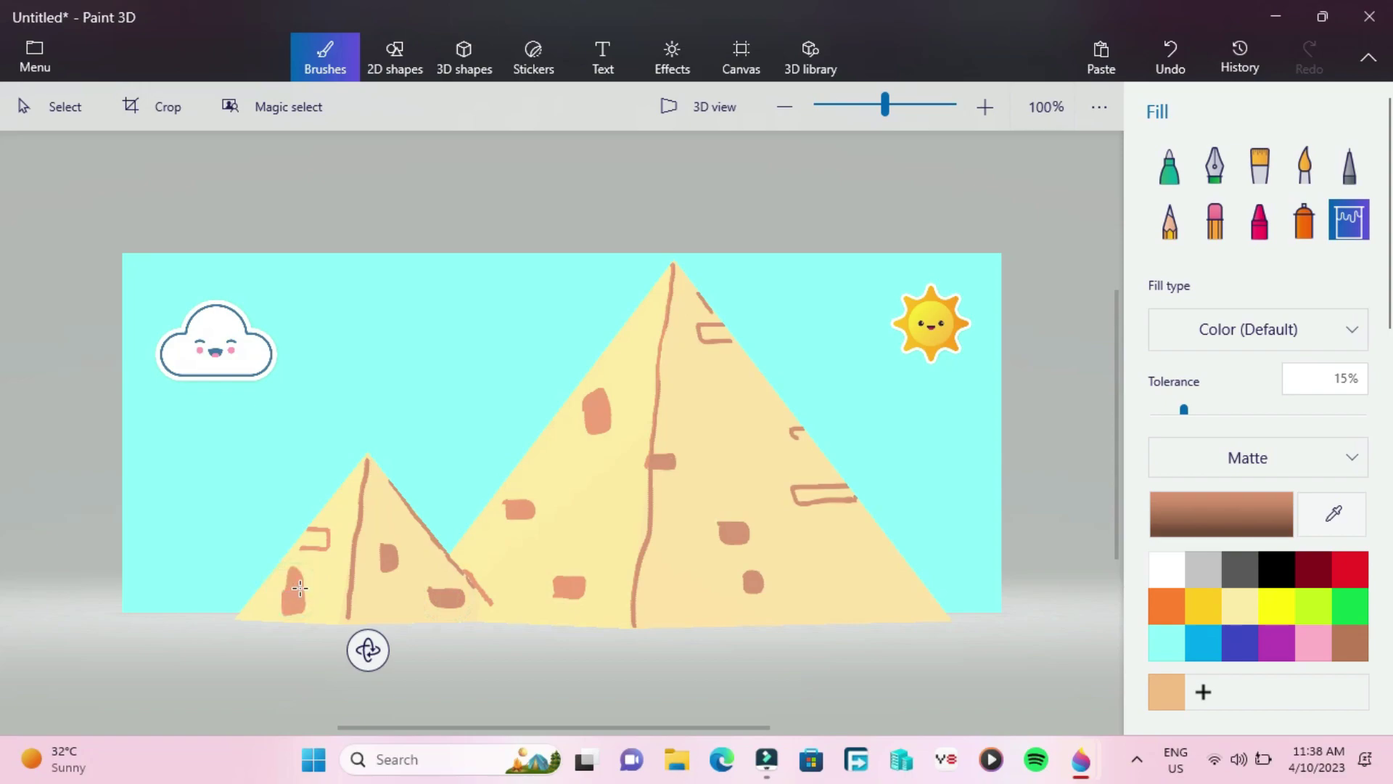
pyautogui.click(317, 537)
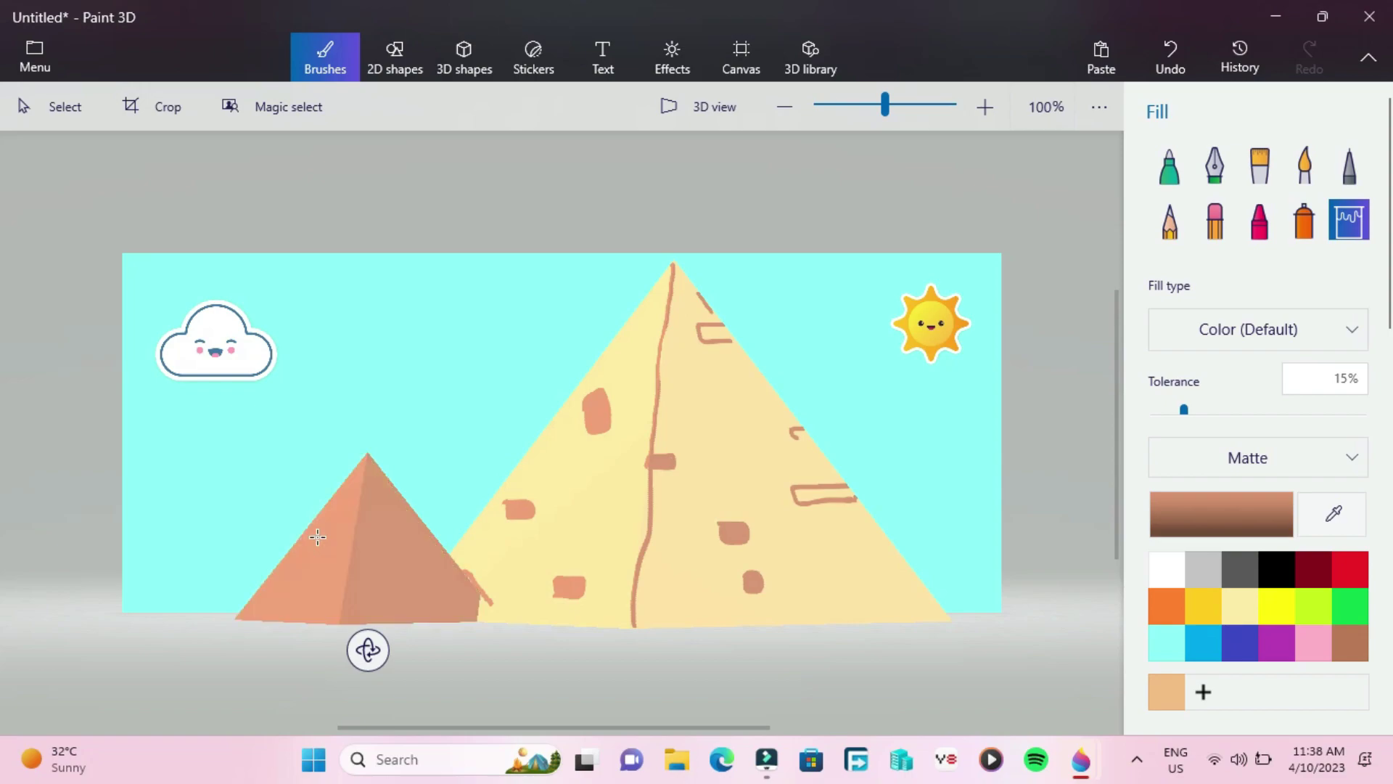
pyautogui.hotkey('ctrl', 'z')
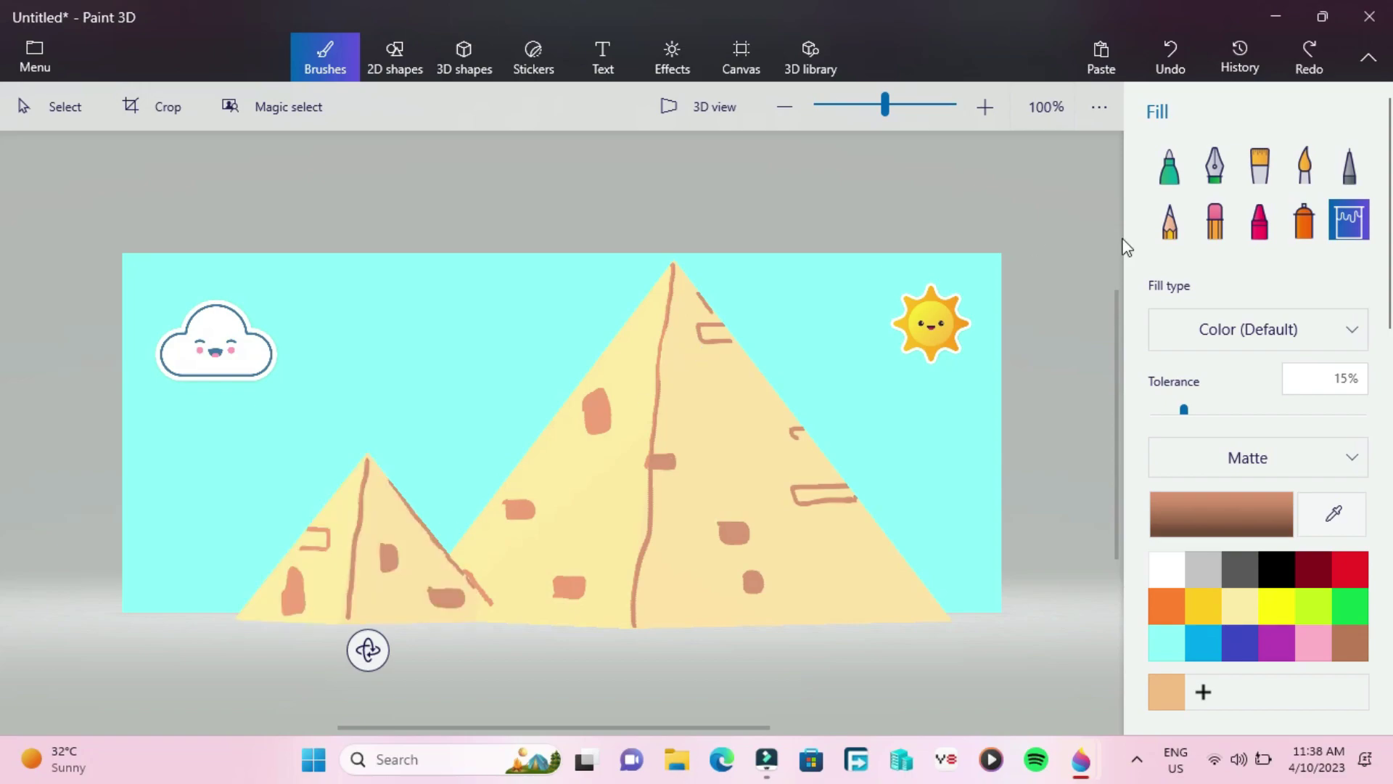
# Draw a brown line with the 5px Marker across both faces just below the apex of the large and small pyramids.
pyautogui.click(1170, 166)
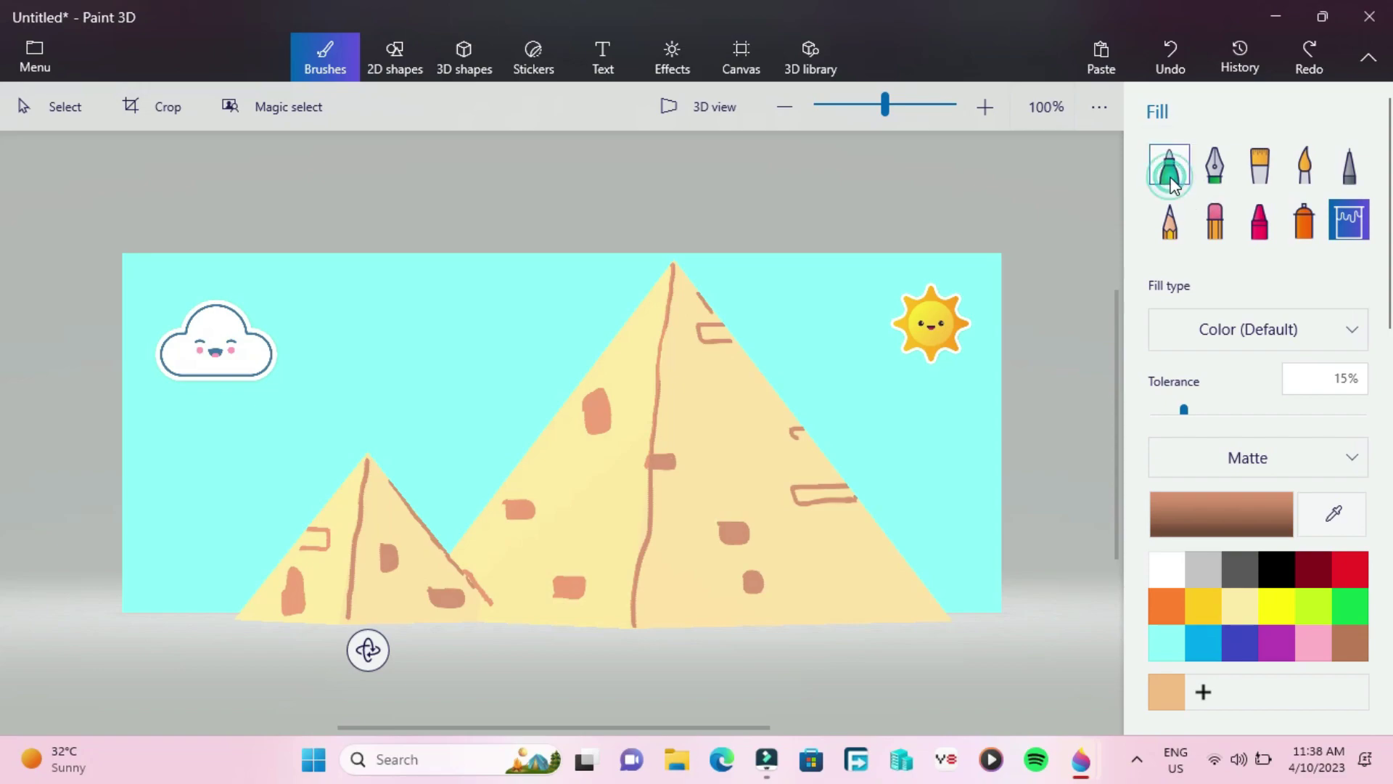
pyautogui.click(651, 321)
pyautogui.moveTo(652, 322)
pyautogui.mouseDown()
pyautogui.moveTo(628, 311)
pyautogui.moveTo(720, 306)
pyautogui.moveTo(696, 298)
pyautogui.moveTo(709, 310)
pyautogui.moveTo(665, 322)
pyautogui.mouseUp()
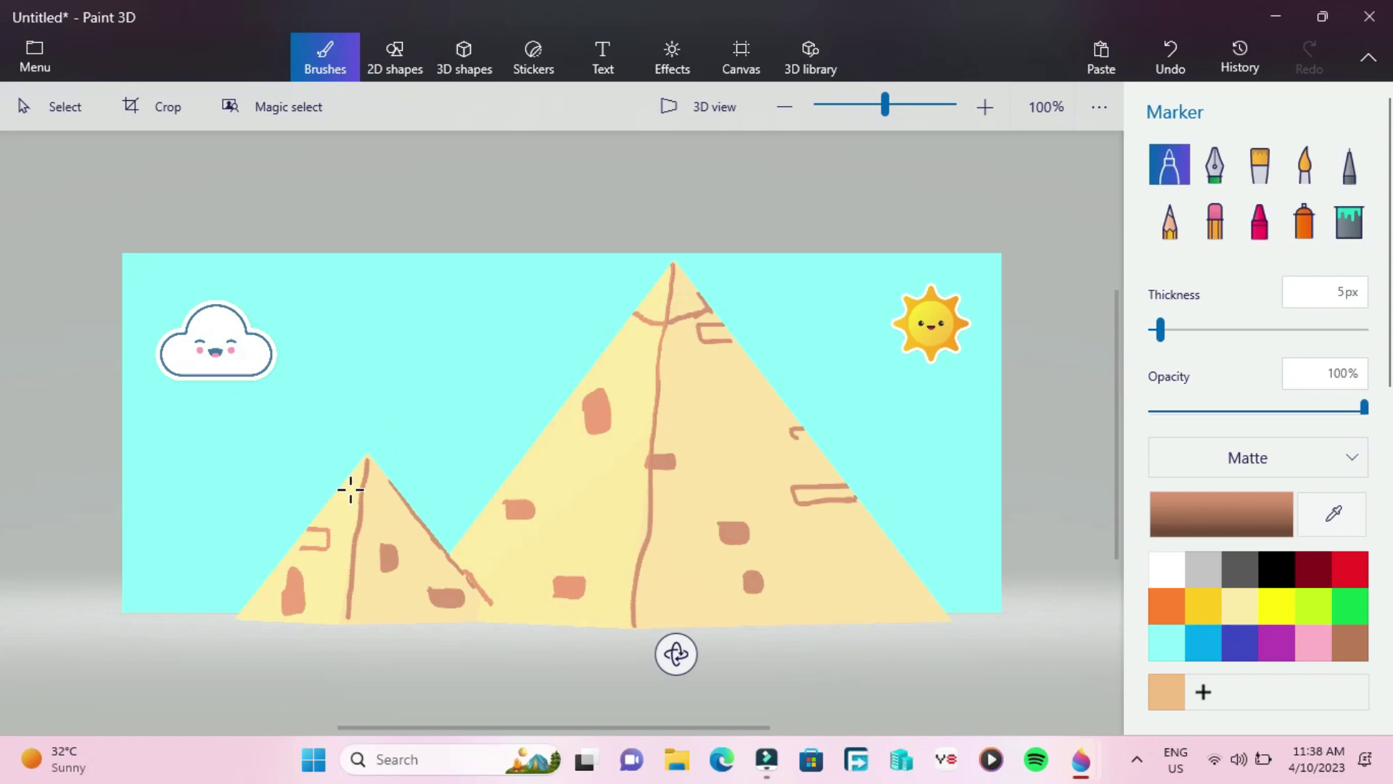
pyautogui.moveTo(381, 489)
pyautogui.mouseDown()
pyautogui.moveTo(357, 498)
pyautogui.moveTo(339, 486)
pyautogui.moveTo(350, 492)
pyautogui.mouseUp()
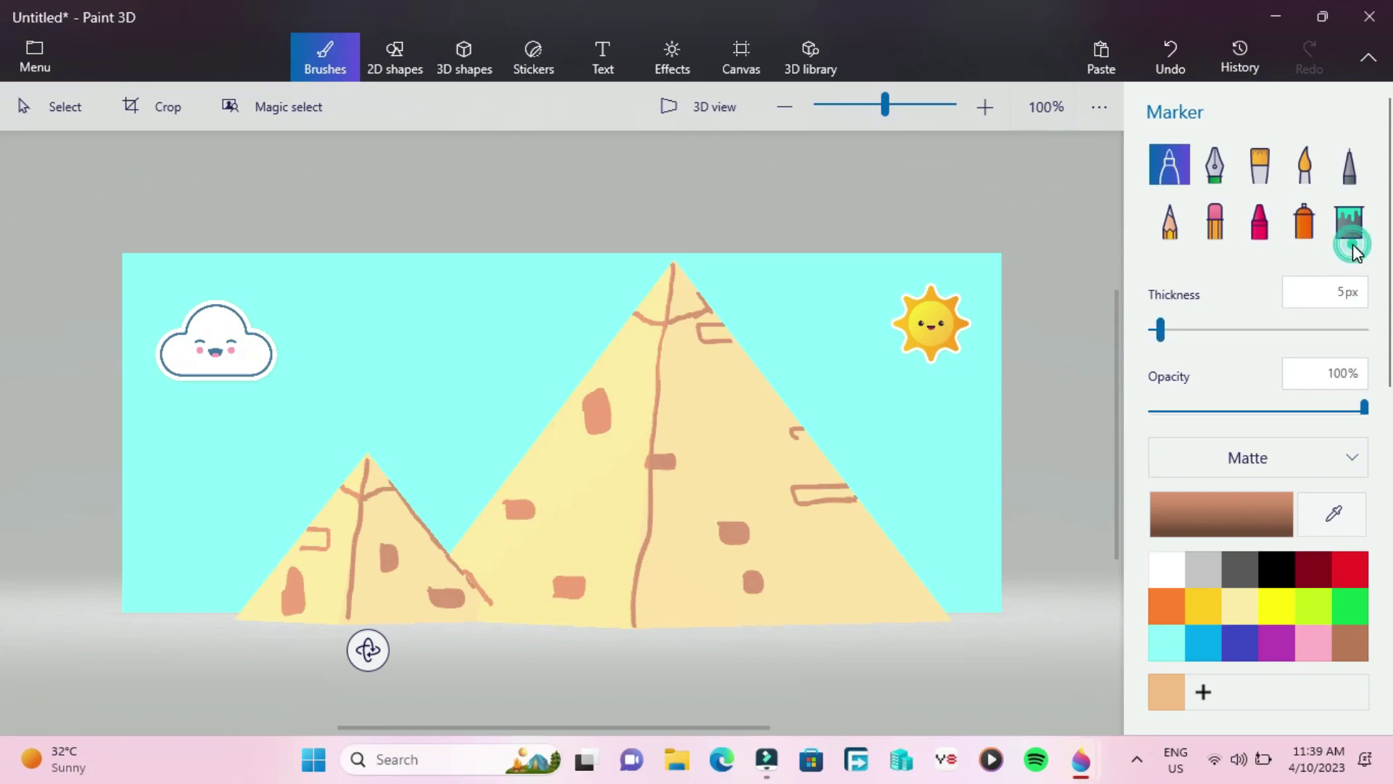
# Try to fill the large pyramid's tip with brown and undo the stray fill.
pyautogui.click(1349, 237)
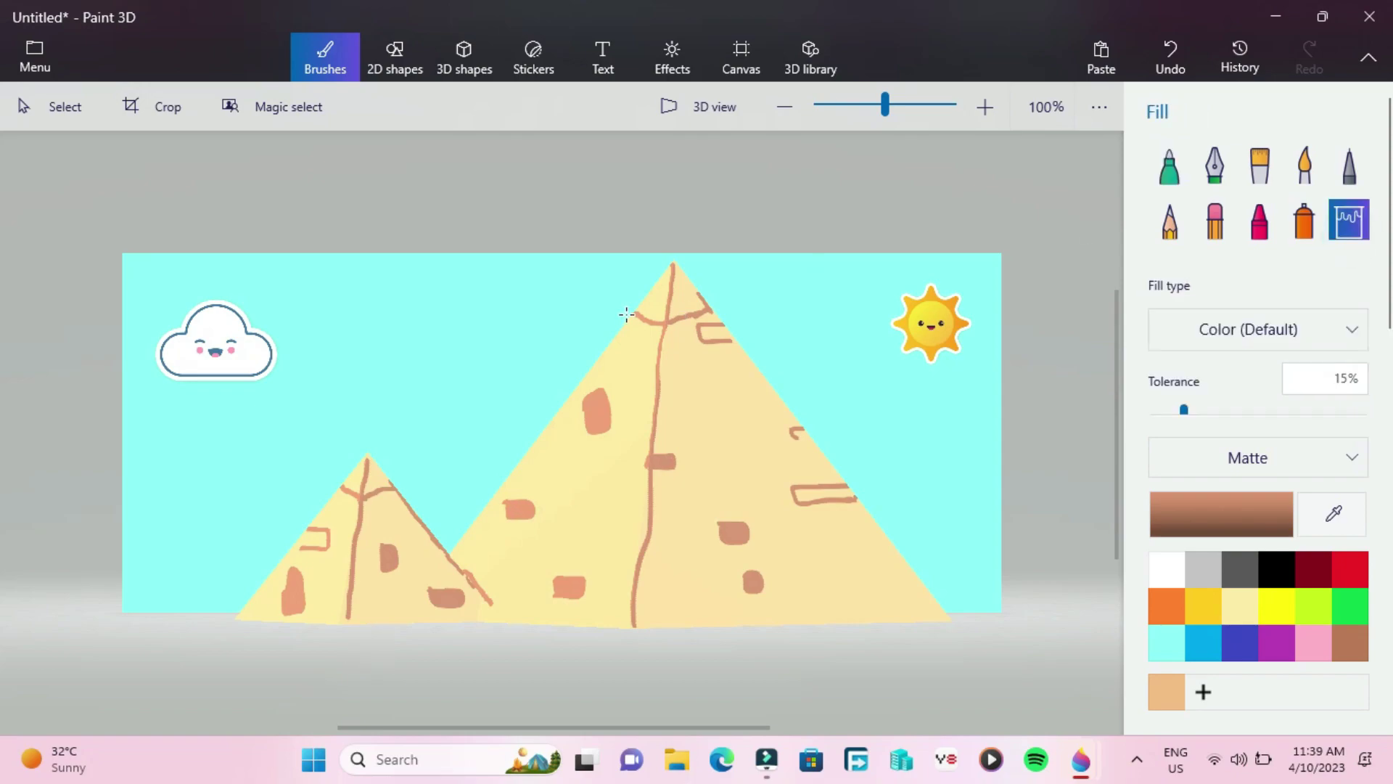
pyautogui.click(661, 302)
pyautogui.hotkey('ctrl', 'z')
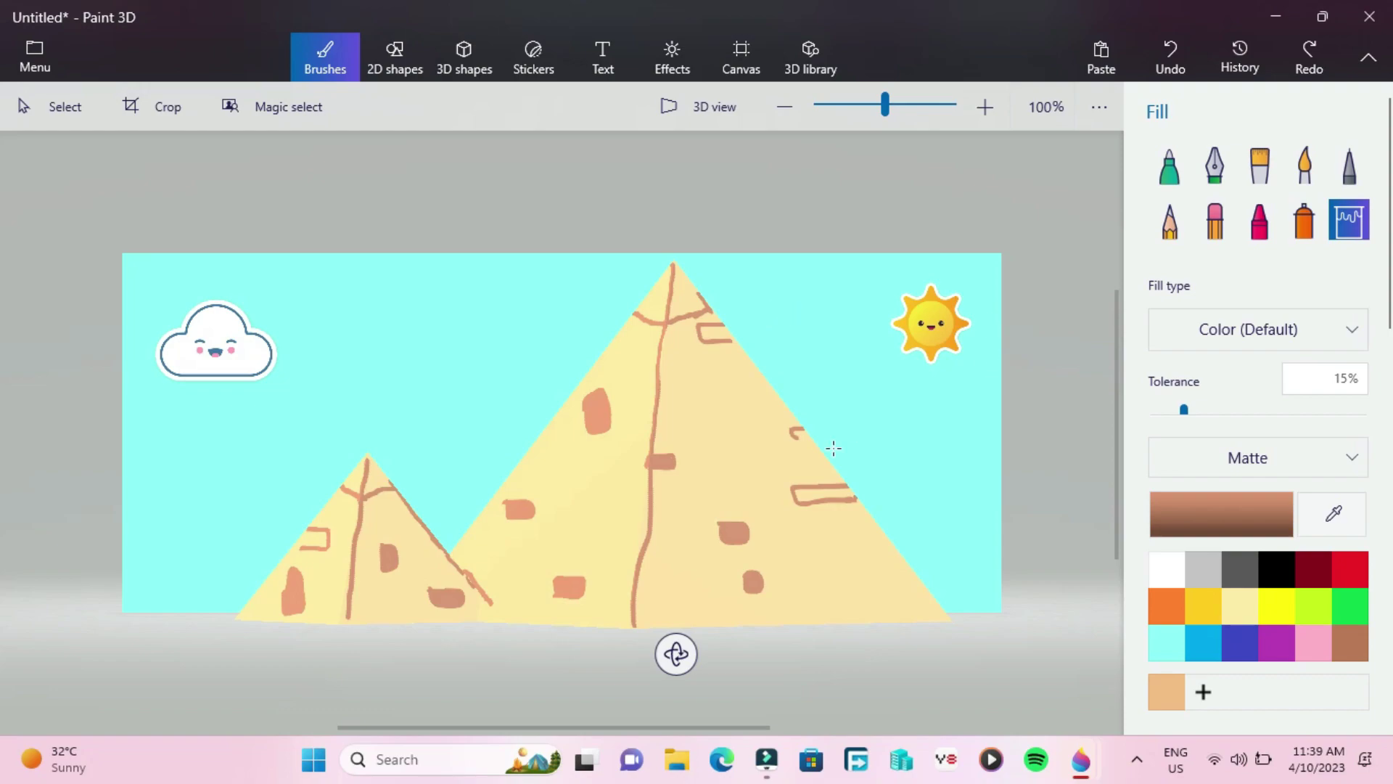
# Extend the brick outlines at the large pyramid's right edge with the Marker and trace the outer edges of its tip.
pyautogui.click(1169, 165)
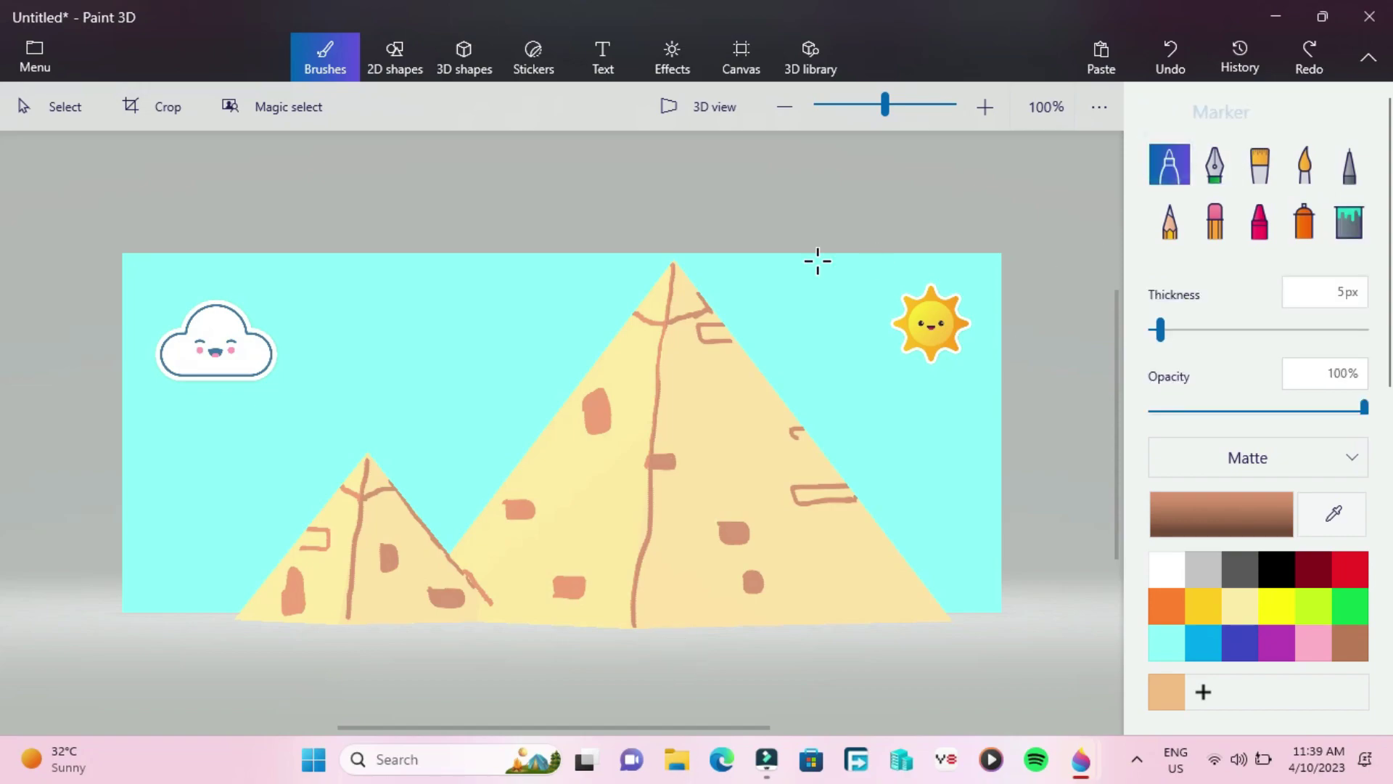
pyautogui.moveTo(731, 345); pyautogui.dragTo(752, 345)
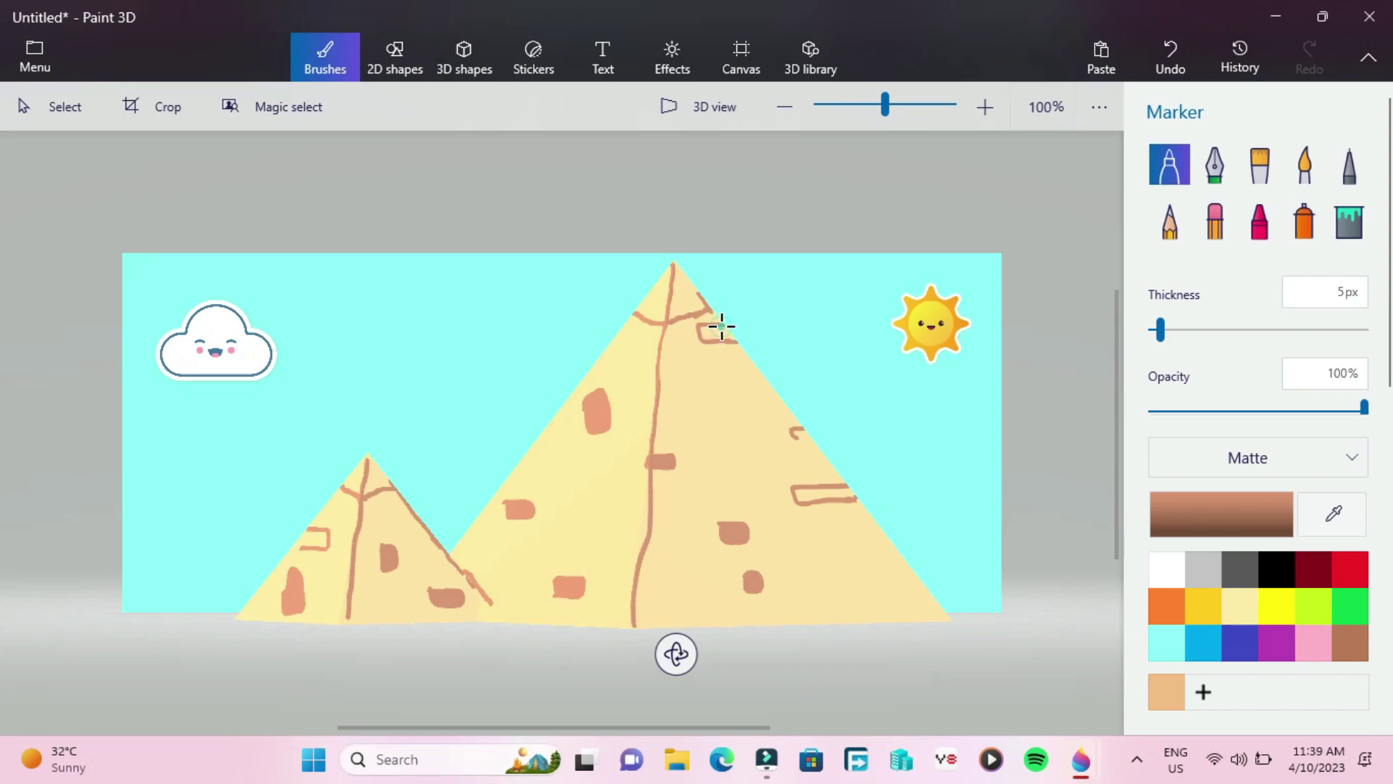
pyautogui.moveTo(722, 327); pyautogui.dragTo(738, 342)
pyautogui.moveTo(850, 493); pyautogui.dragTo(856, 498)
pyautogui.moveTo(697, 295)
pyautogui.mouseDown()
pyautogui.moveTo(672, 273)
pyautogui.moveTo(688, 279)
pyautogui.mouseUp()
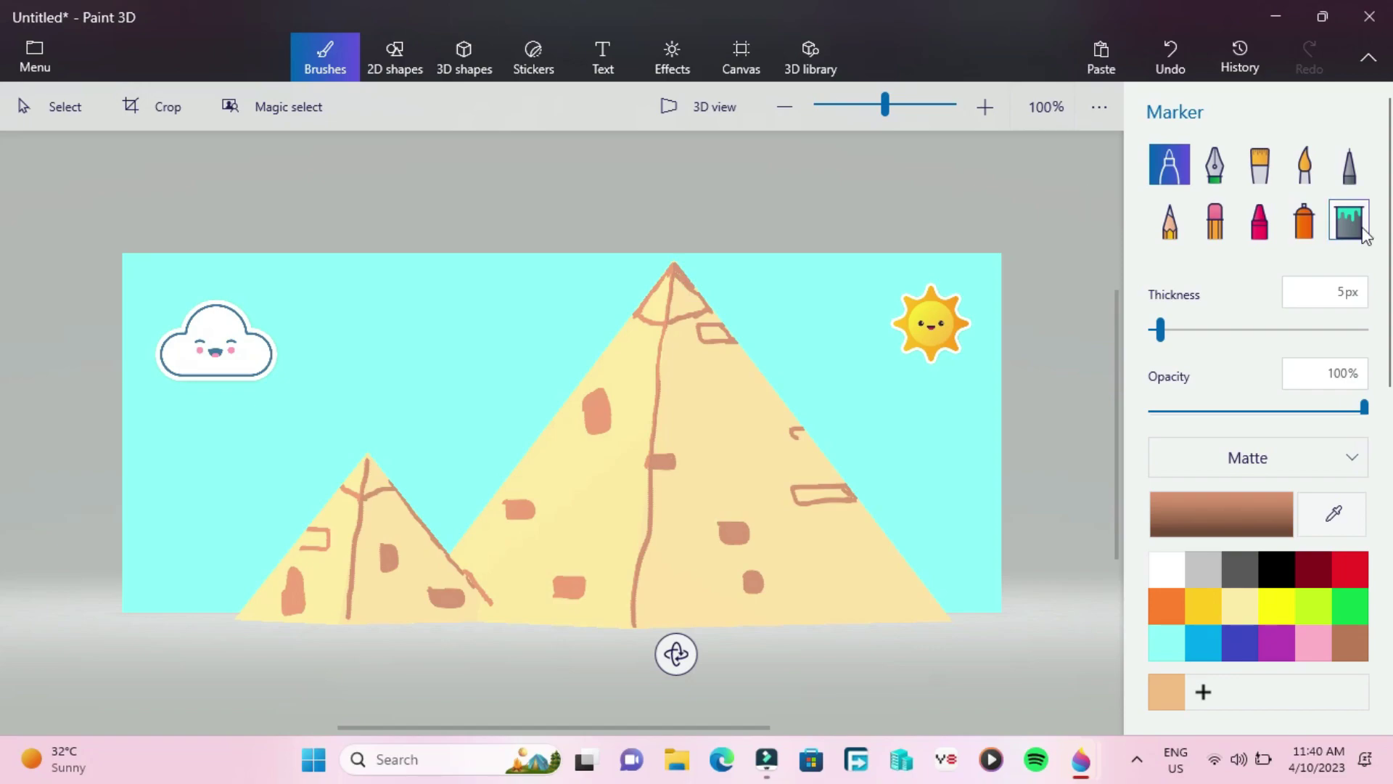
# Fill both faces of the large pyramid's outlined tip with brown.
pyautogui.click(1348, 221)
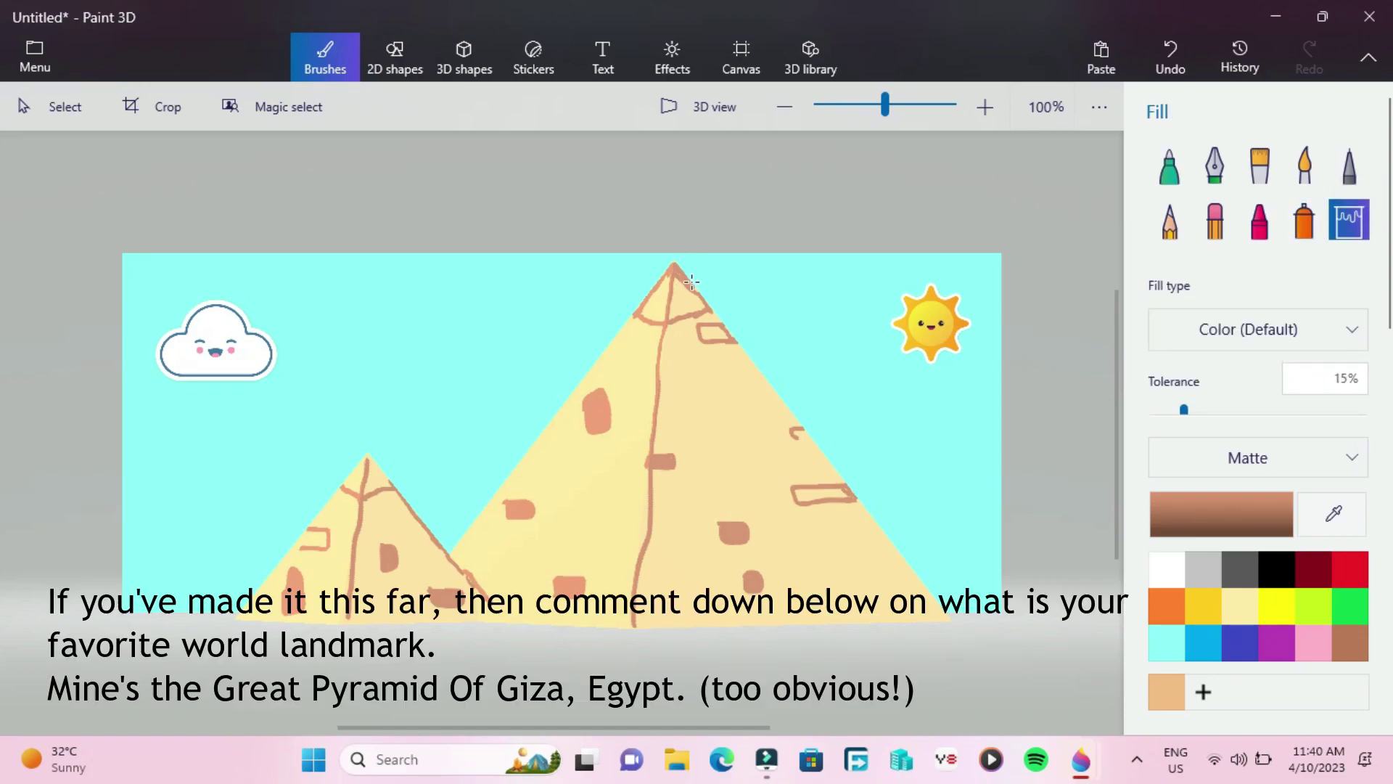
pyautogui.click(680, 300)
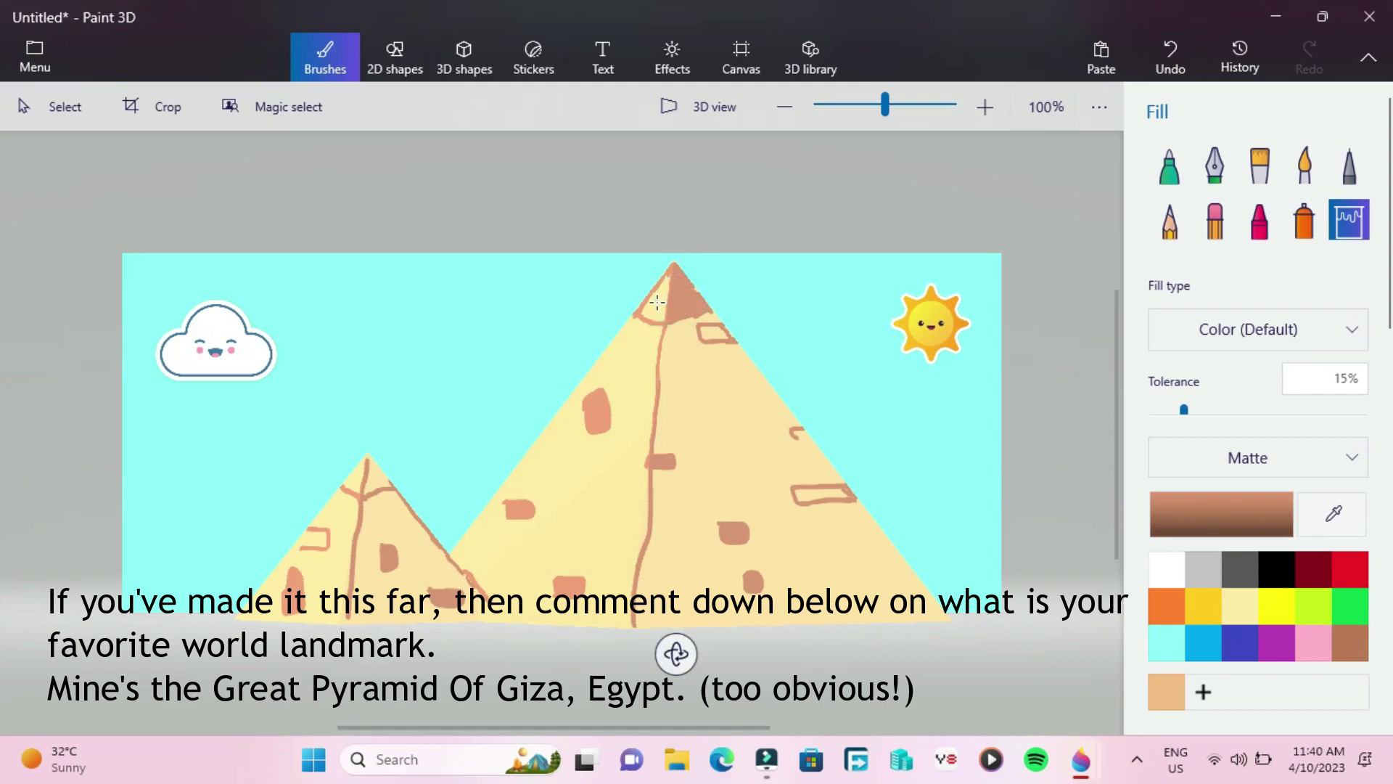
pyautogui.click(658, 302)
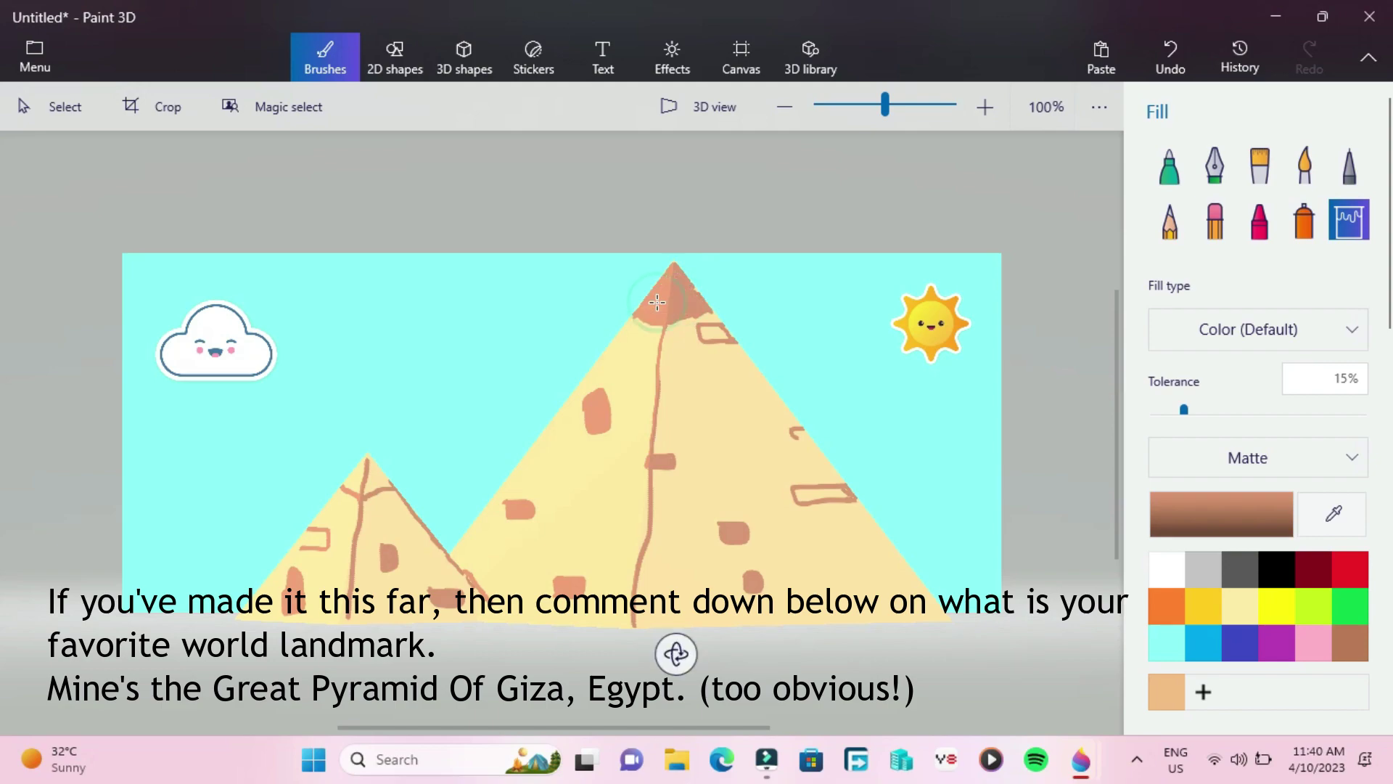
# Trace the outer edges of the small pyramid's tip with the brown Marker to close its outline.
pyautogui.click(1181, 175)
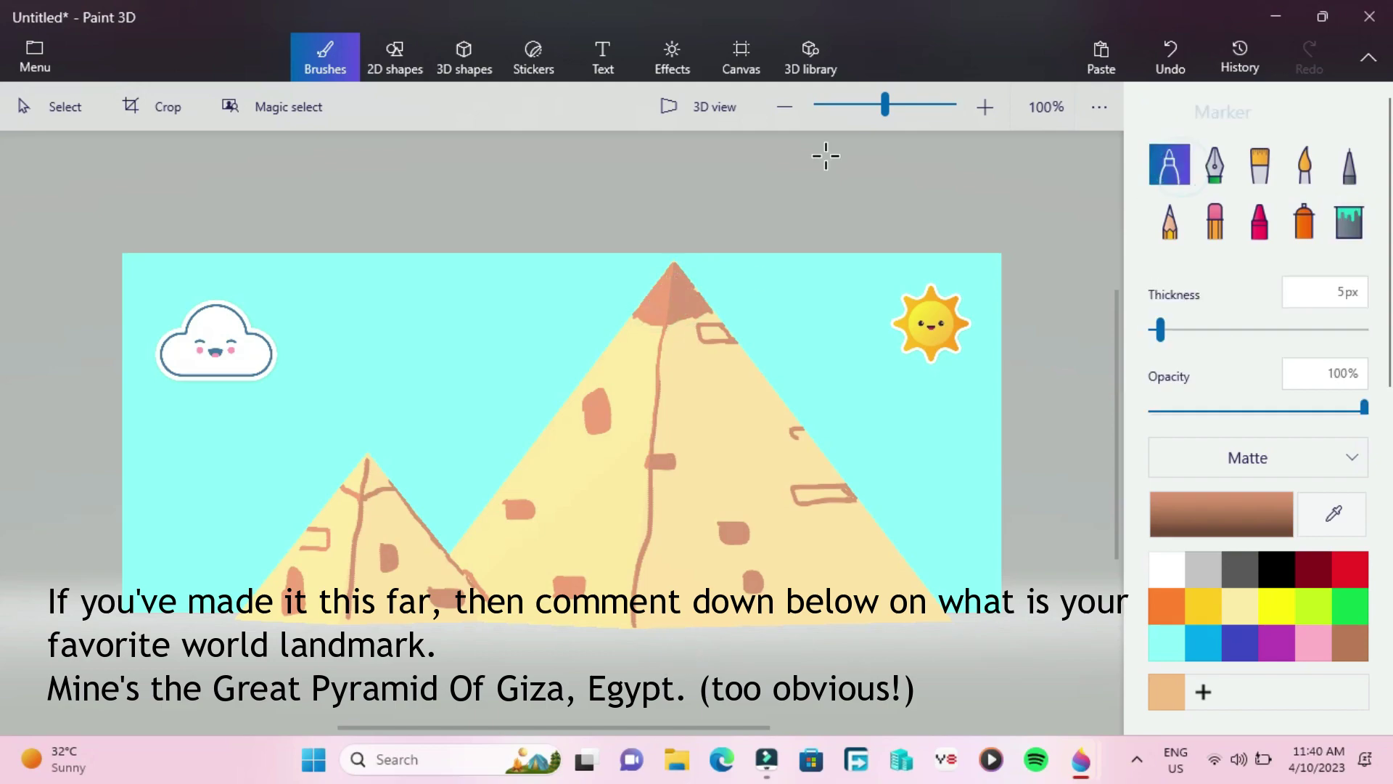
pyautogui.click(394, 485)
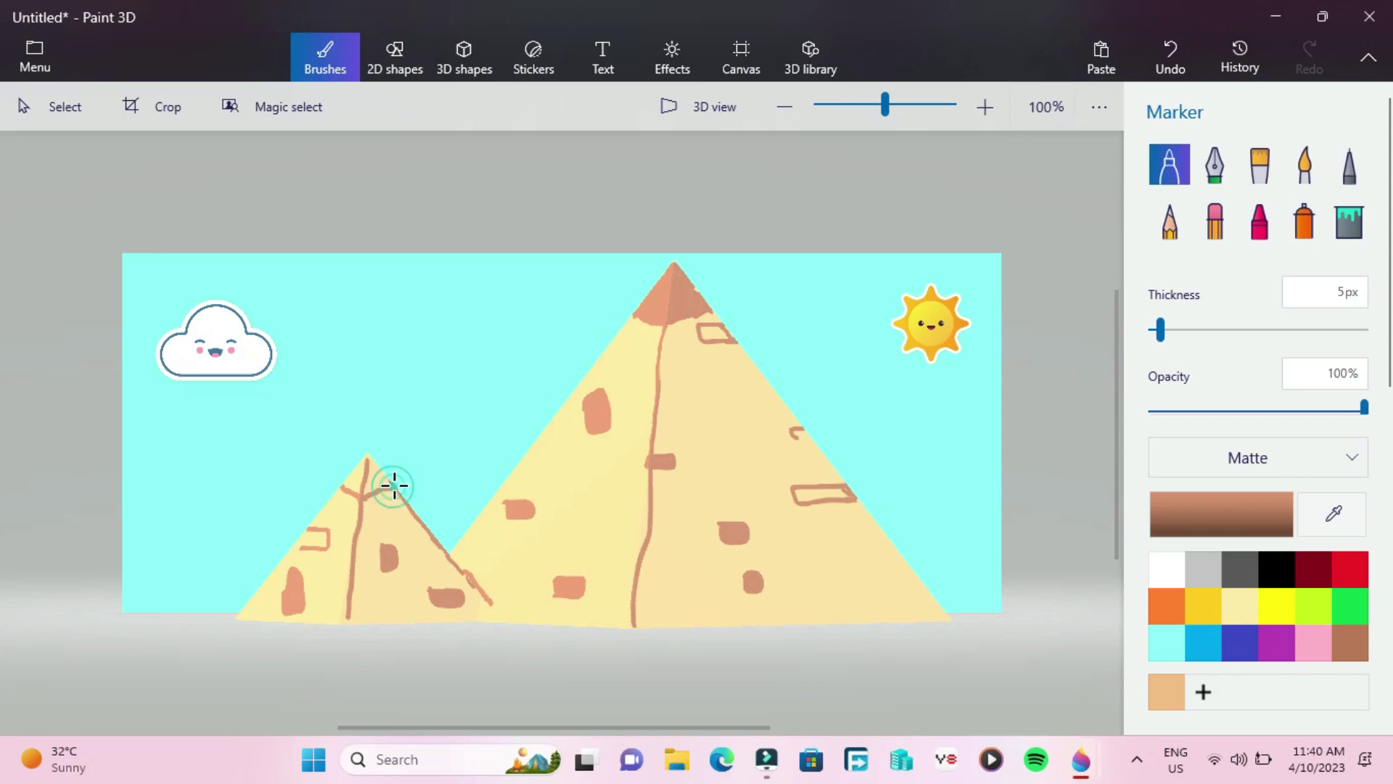
pyautogui.moveTo(394, 485); pyautogui.dragTo(378, 470)
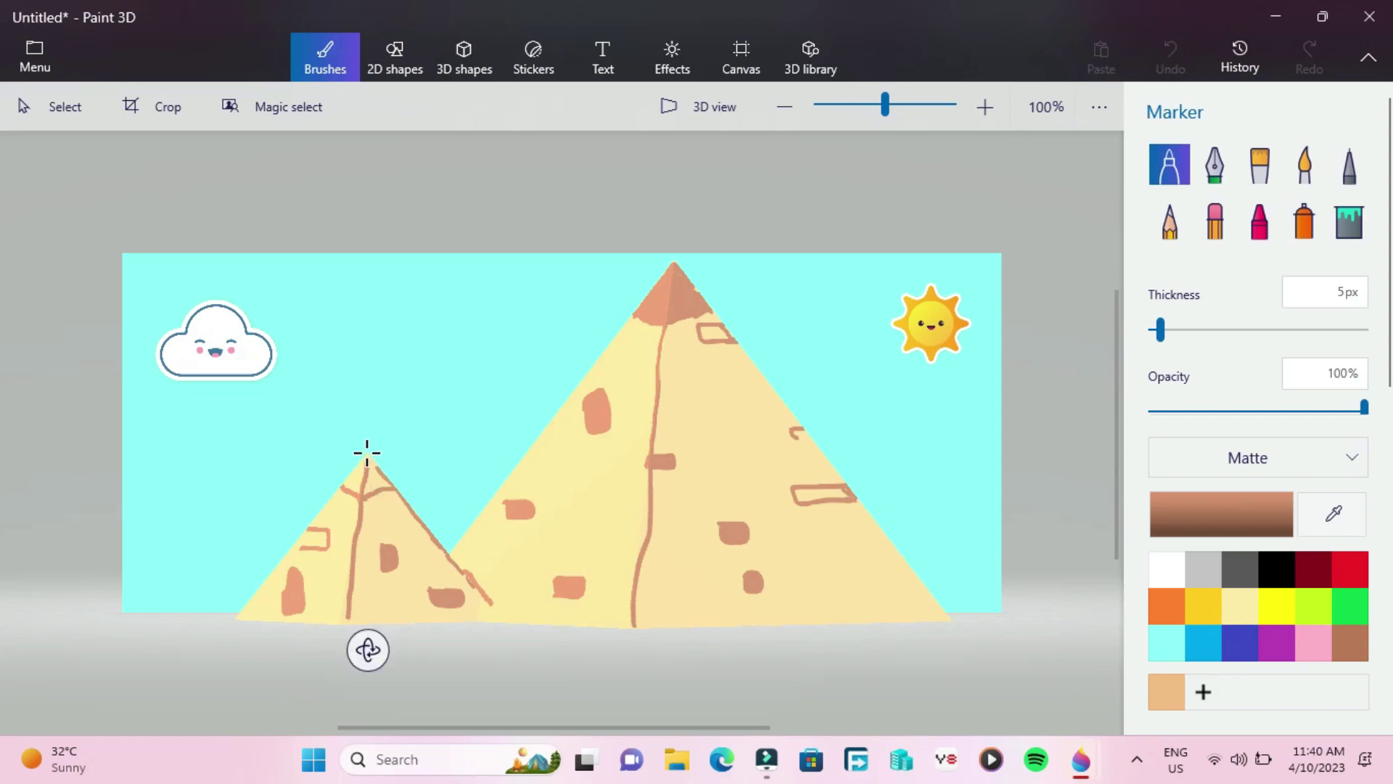
pyautogui.moveTo(361, 446)
pyautogui.mouseDown()
pyautogui.moveTo(340, 487)
pyautogui.moveTo(373, 416)
pyautogui.moveTo(347, 483)
pyautogui.moveTo(367, 444)
pyautogui.moveTo(362, 463)
pyautogui.mouseUp()
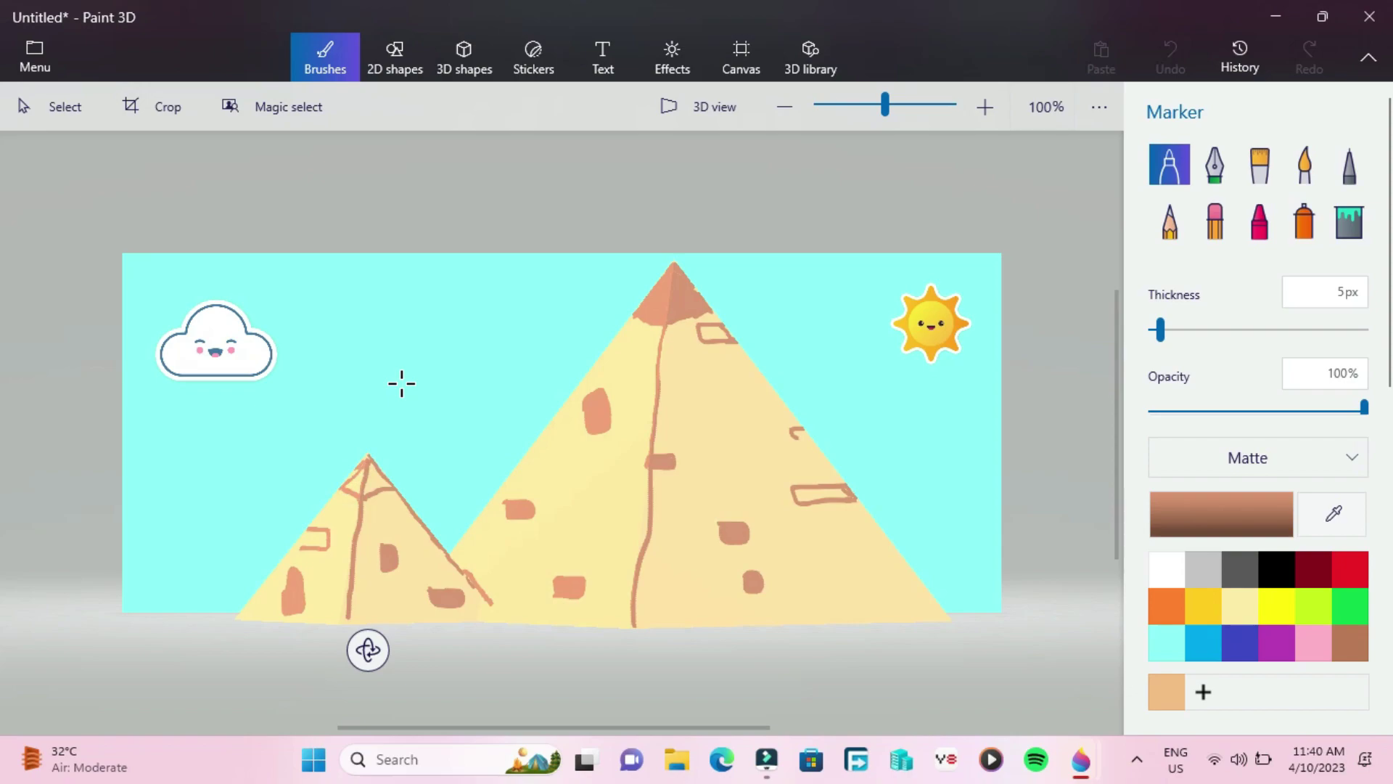
pyautogui.click(353, 479)
# Fill both faces of the small pyramid's outlined tip with brown.
pyautogui.click(1346, 221)
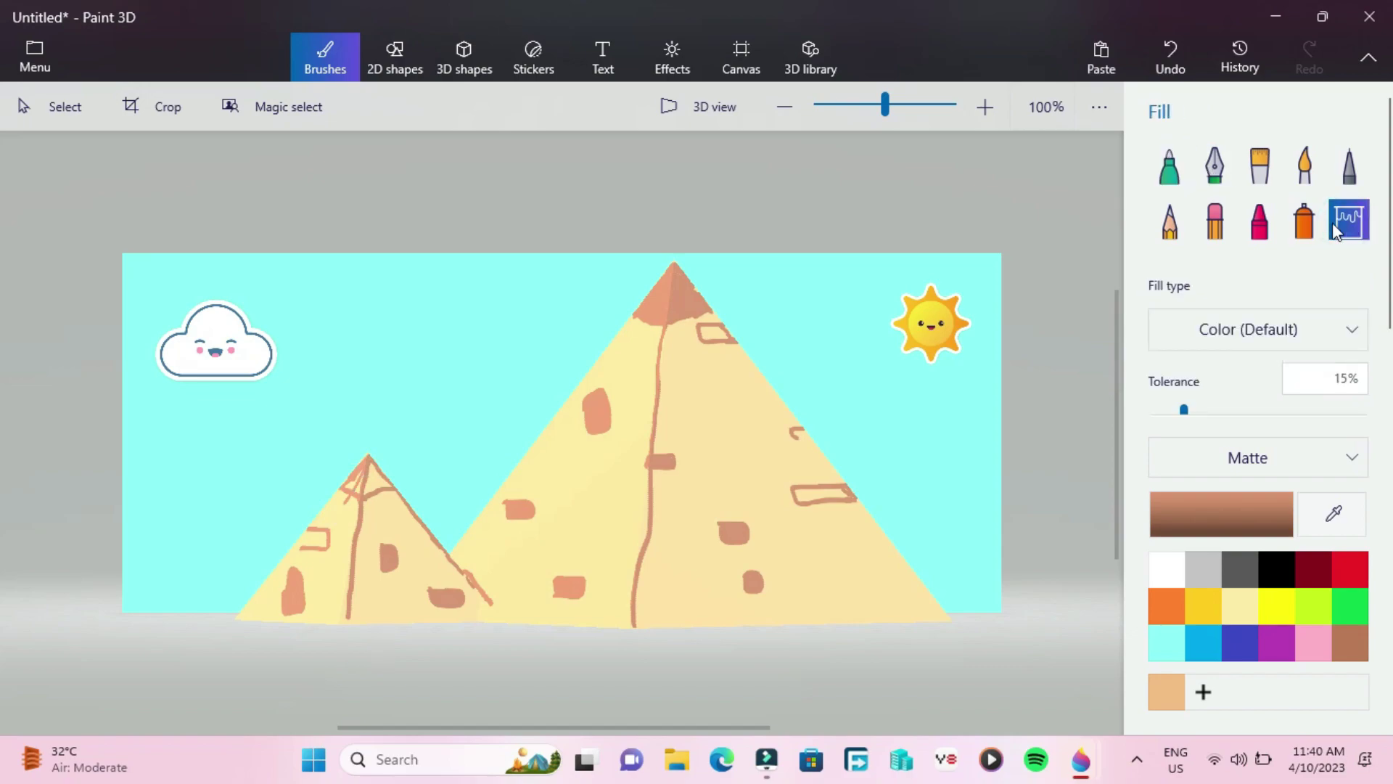
pyautogui.click(355, 482)
pyautogui.click(356, 485)
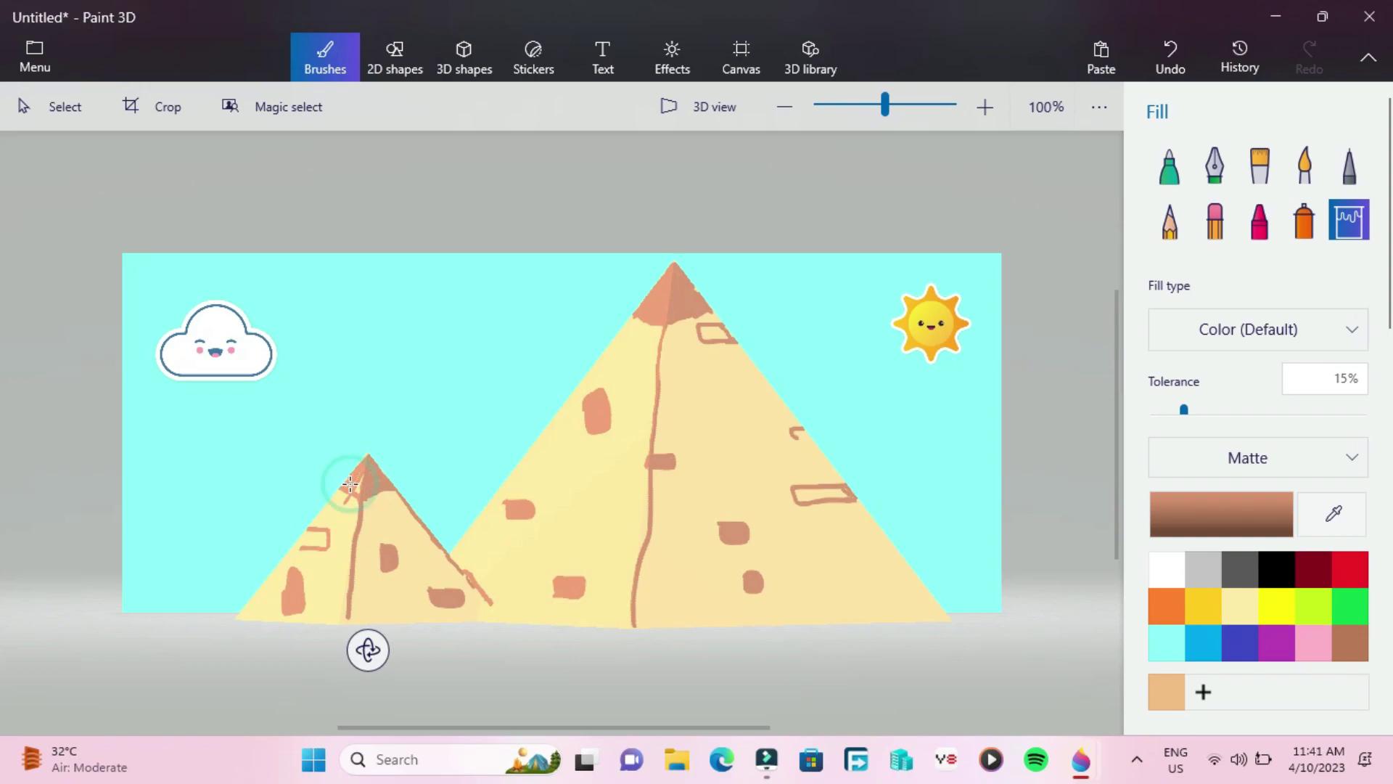
pyautogui.click(357, 488)
# Add a 2D text box in Segoe UI Variable Text, spanning from beside the cloud to the large pyramid's right face.
pyautogui.click(612, 63)
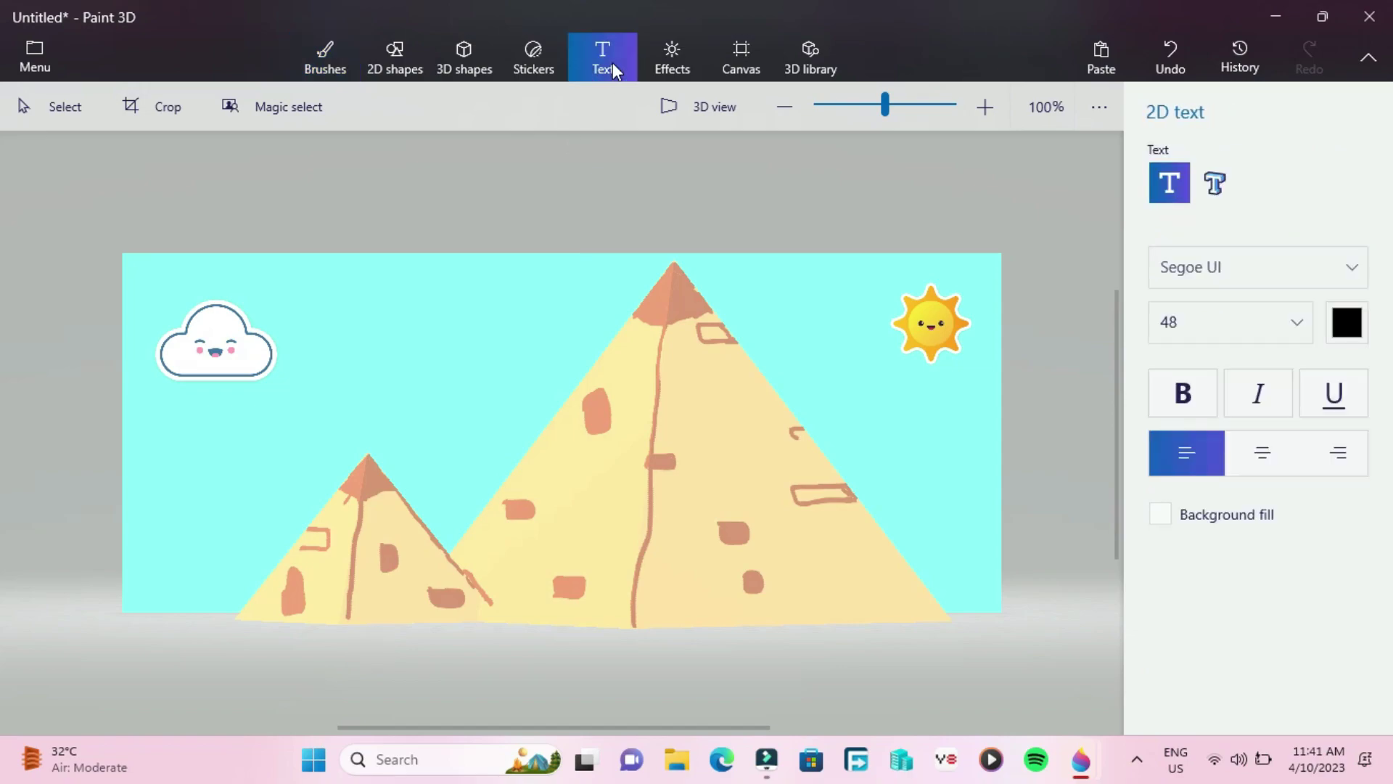
pyautogui.click(1337, 274)
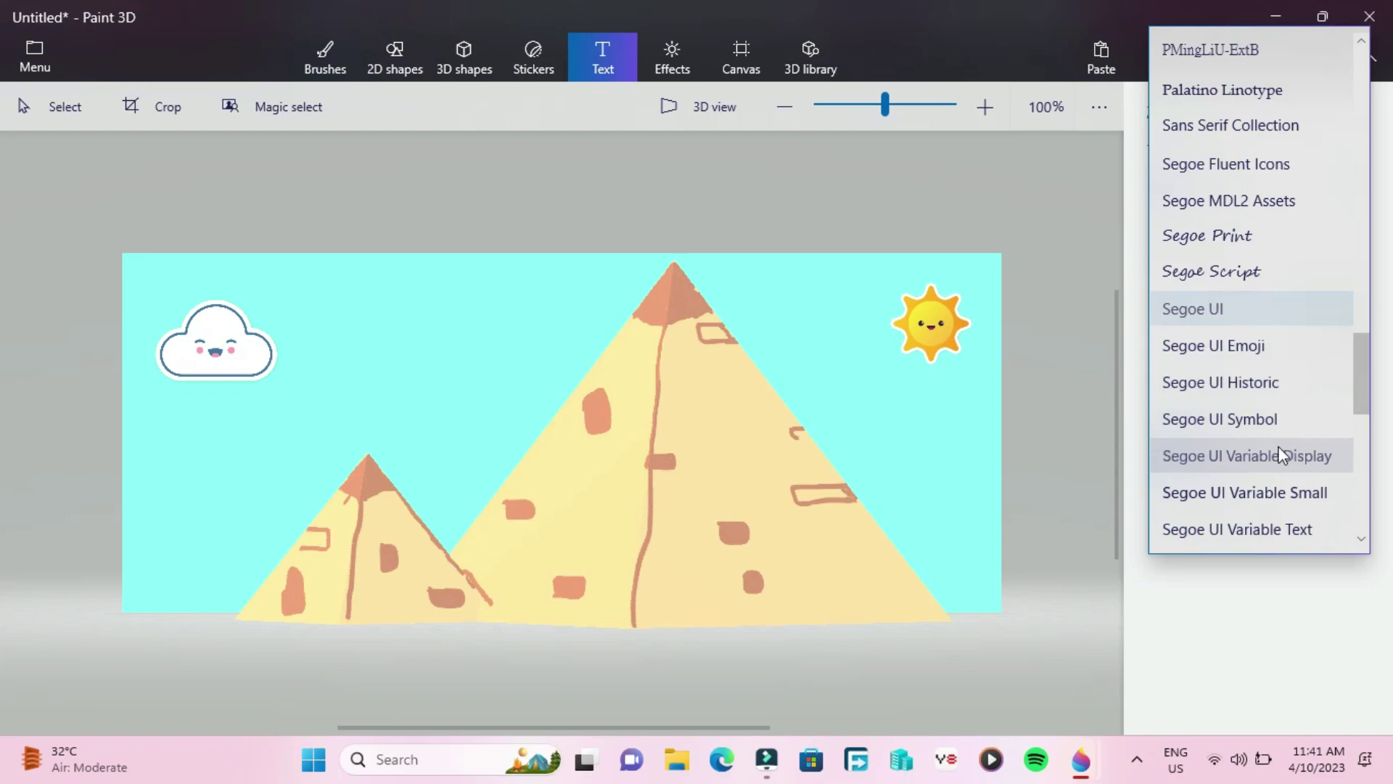
pyautogui.click(1249, 528)
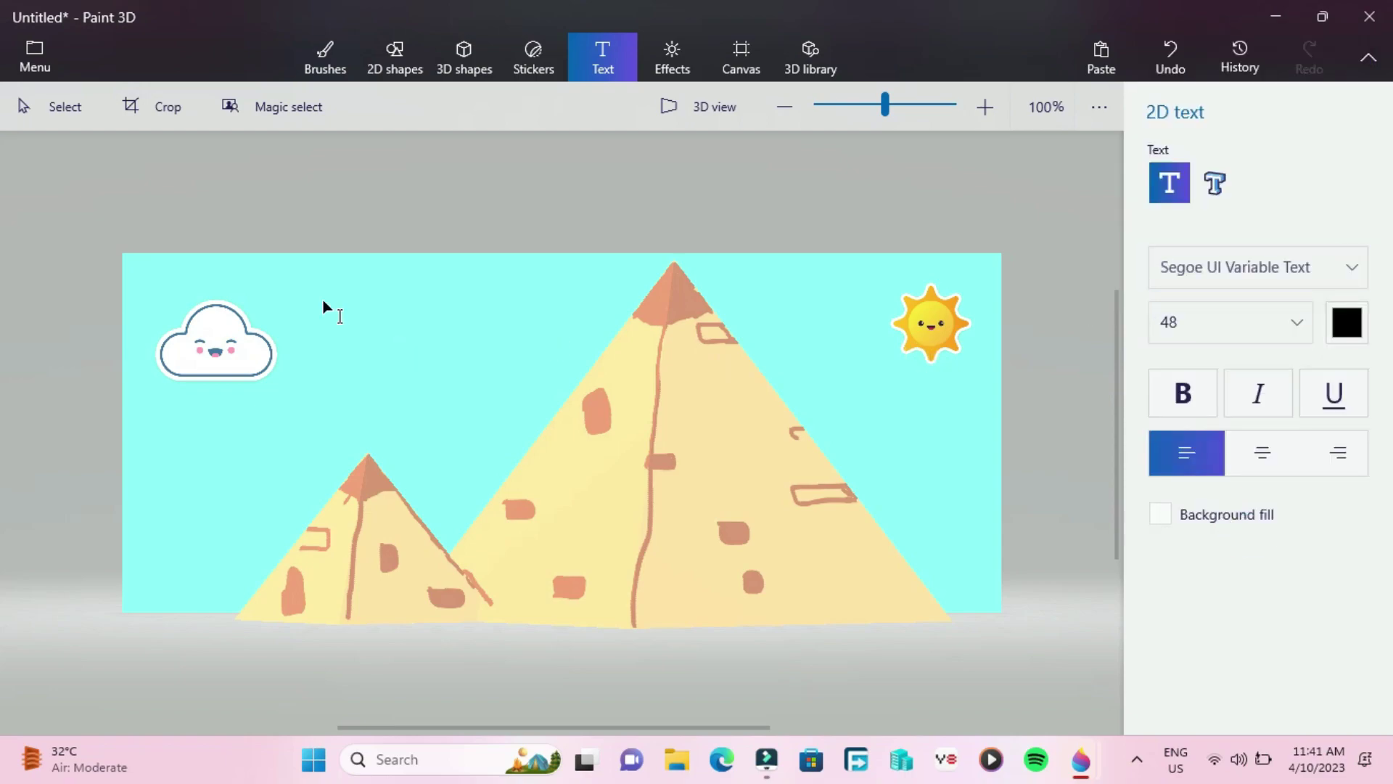
pyautogui.moveTo(291, 271); pyautogui.dragTo(761, 478)
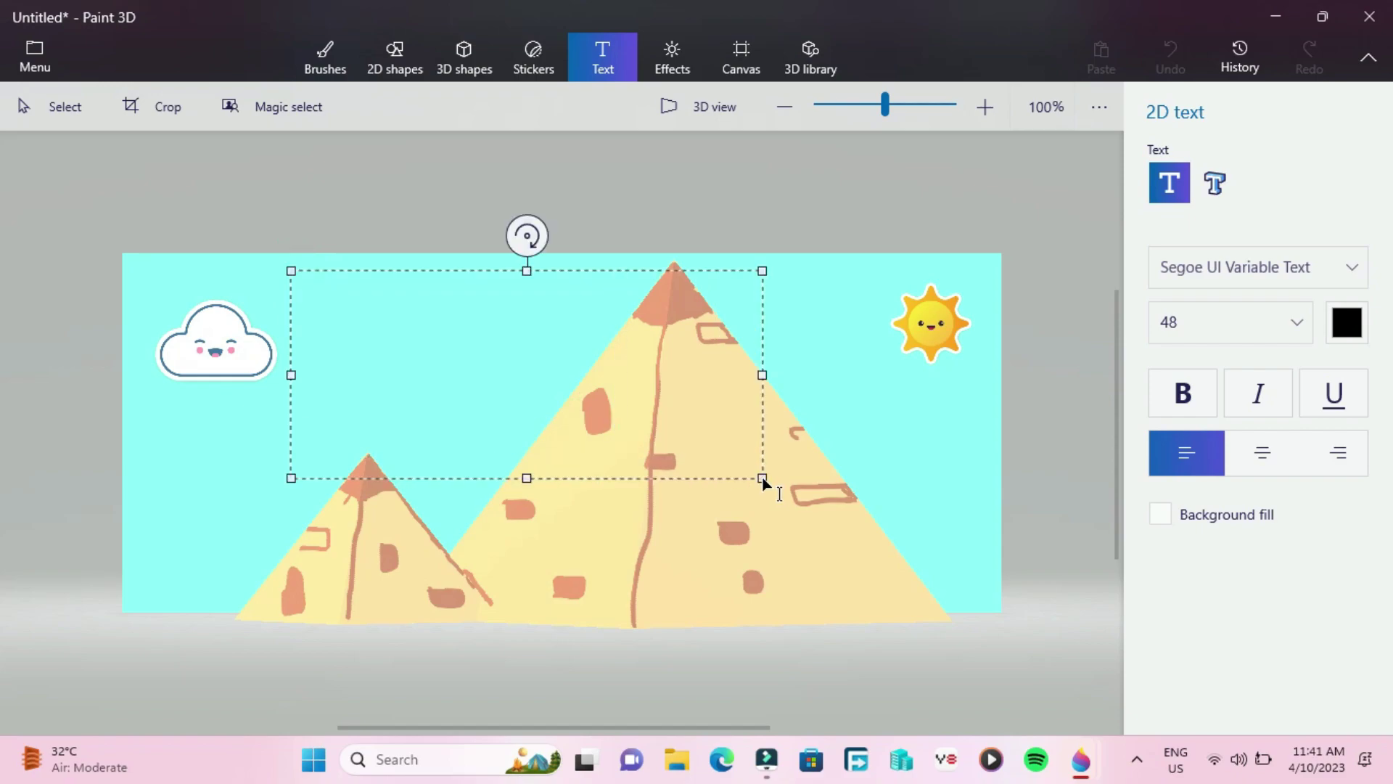
# Enter the caption "Getting started with 3D modelling in Paint 3D." in the text box.
pyautogui.write('Ge')
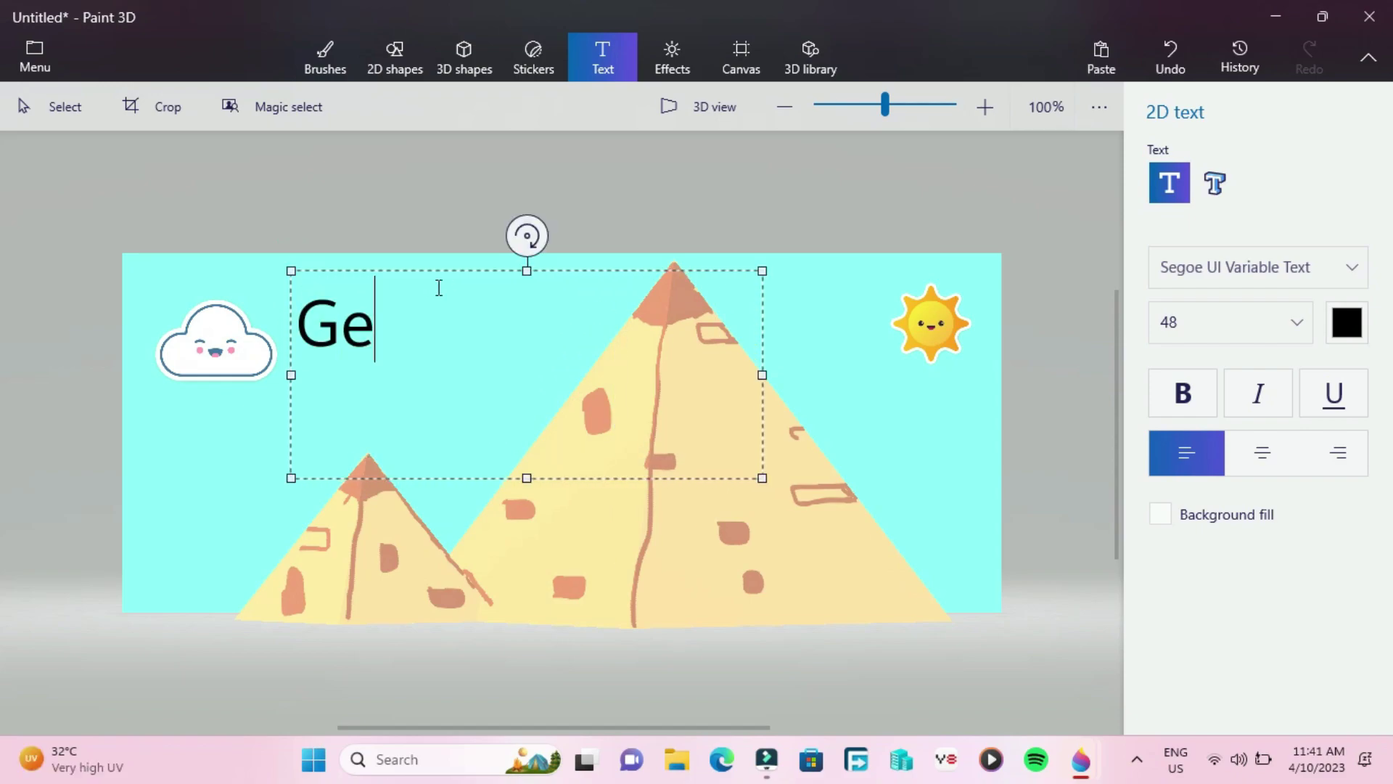
pyautogui.write('ttin')
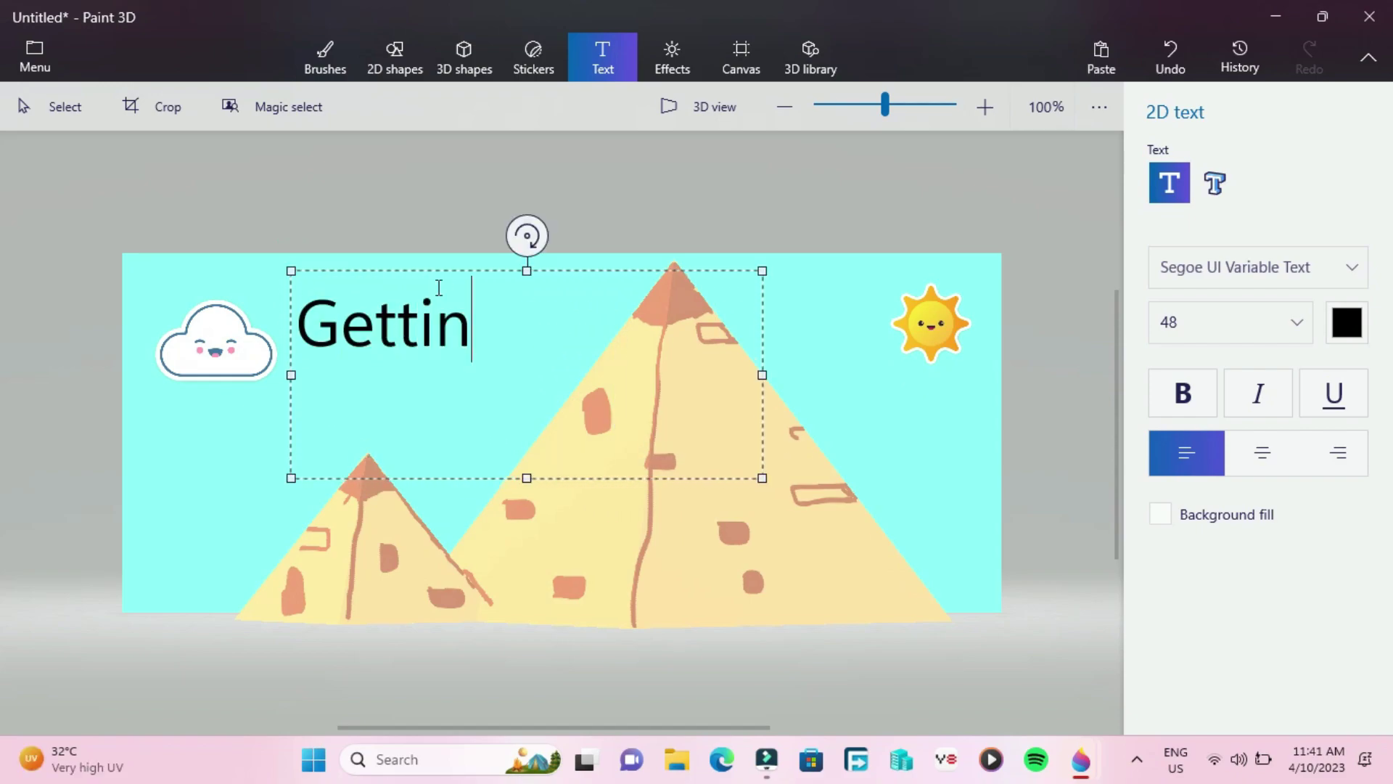
pyautogui.write('g start')
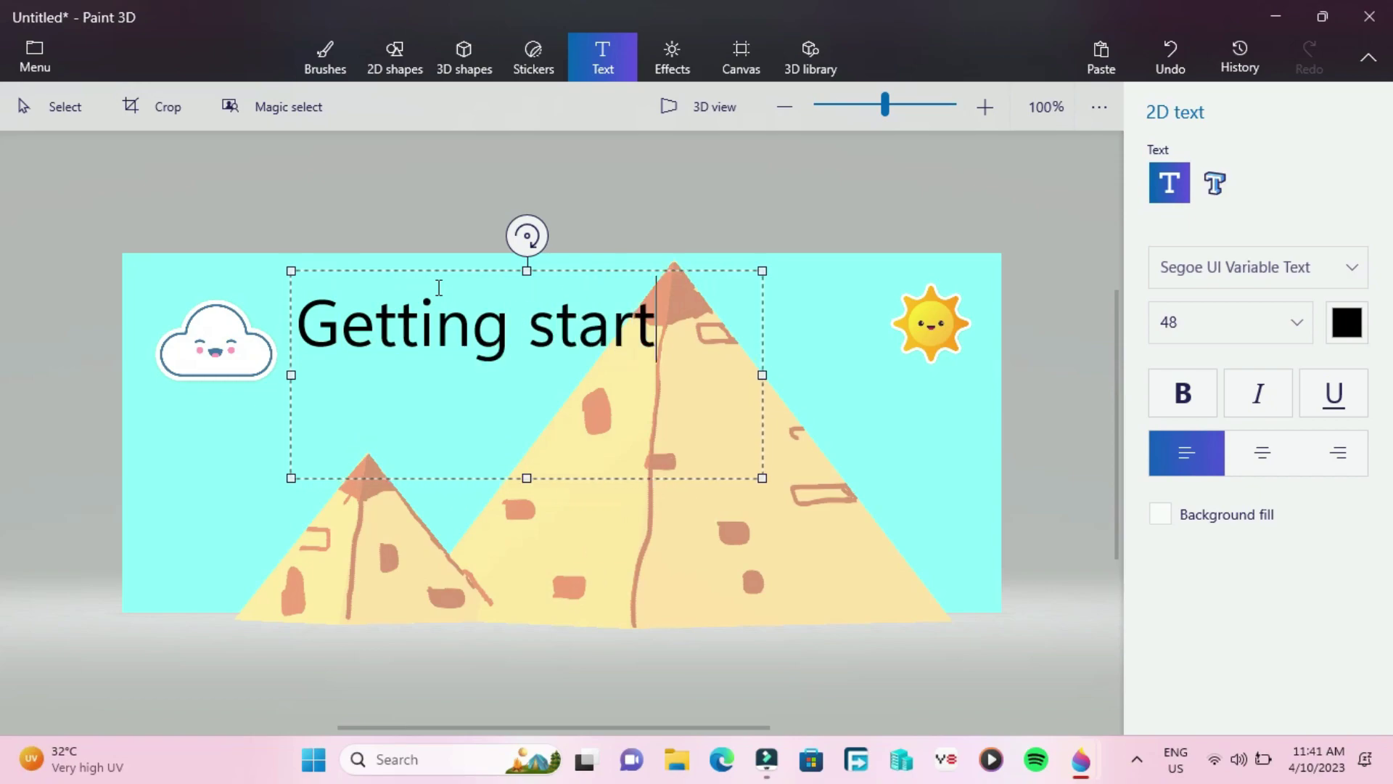
pyautogui.write('ed with ')
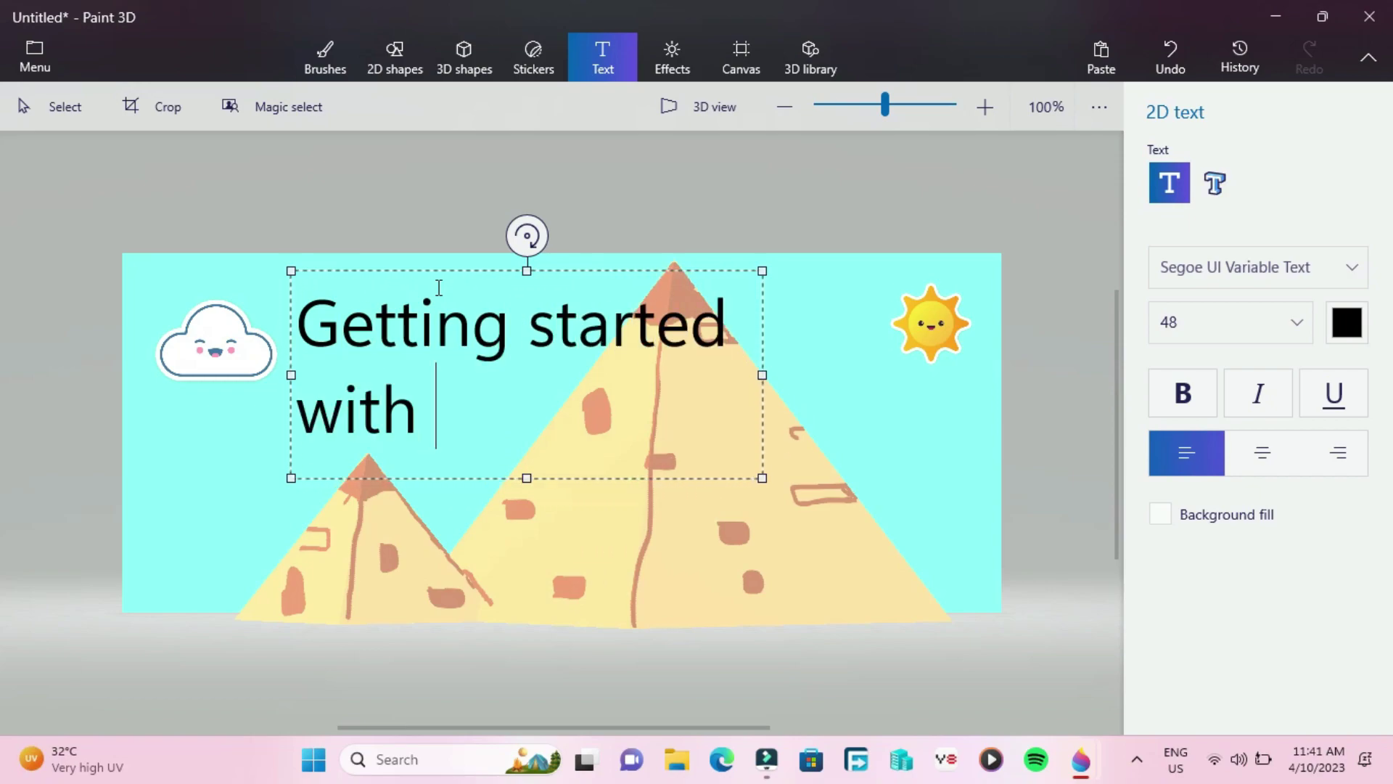
pyautogui.write('3D mo')
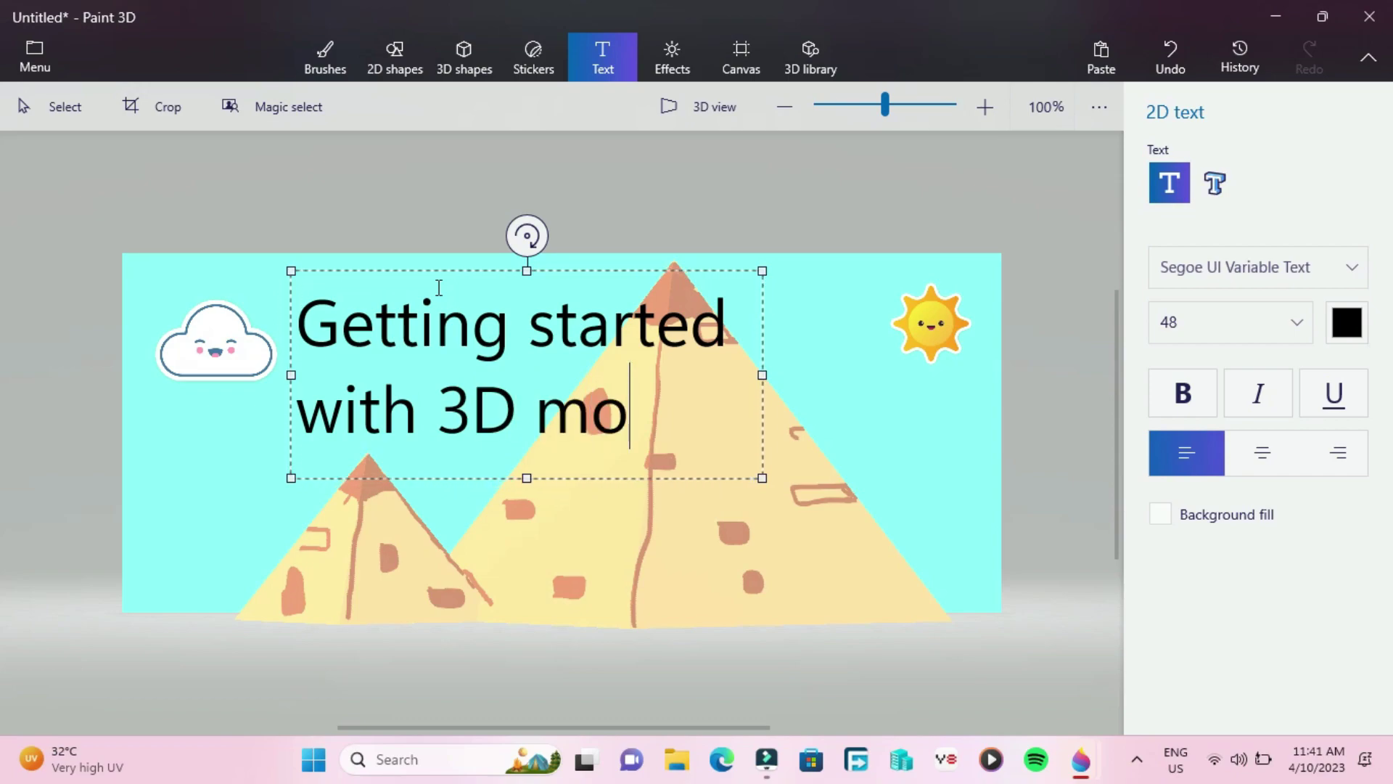
pyautogui.write('delling ')
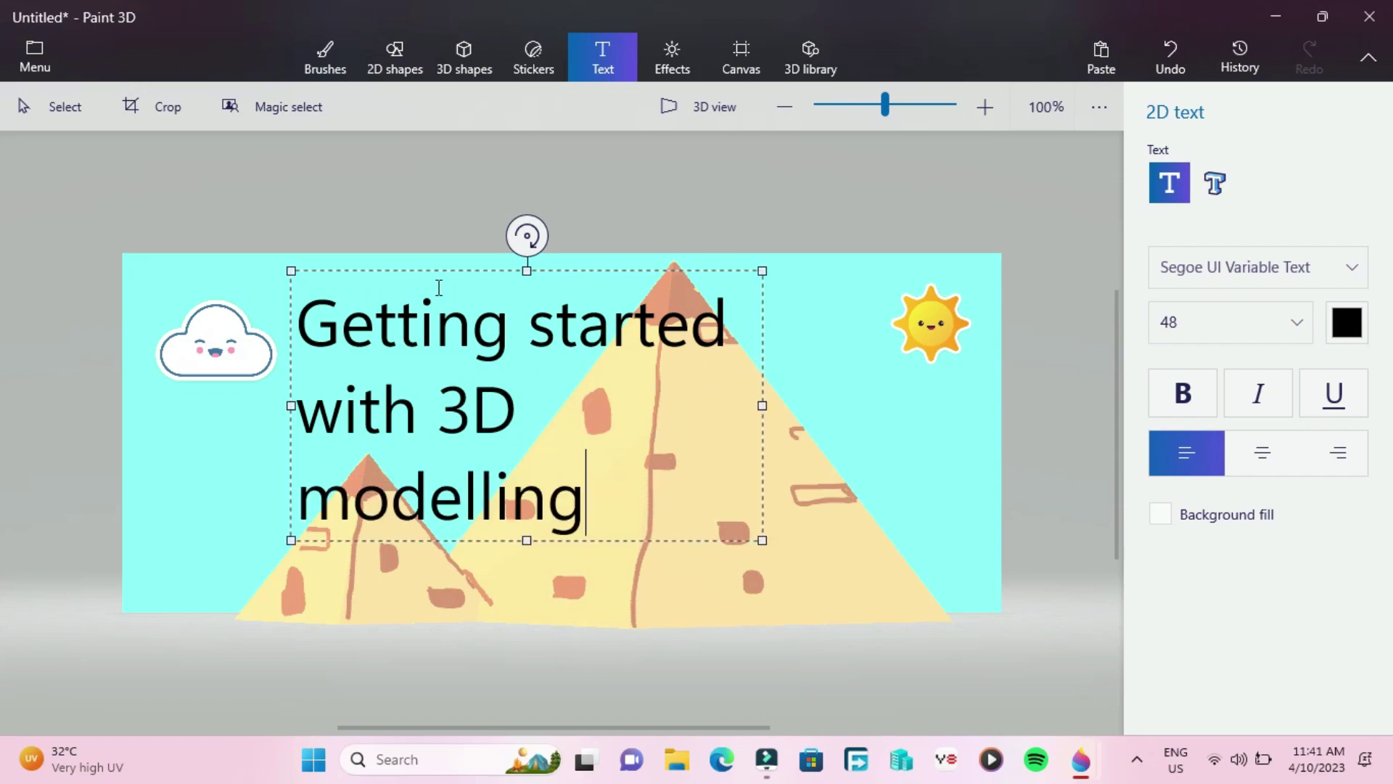
pyautogui.write('in ')
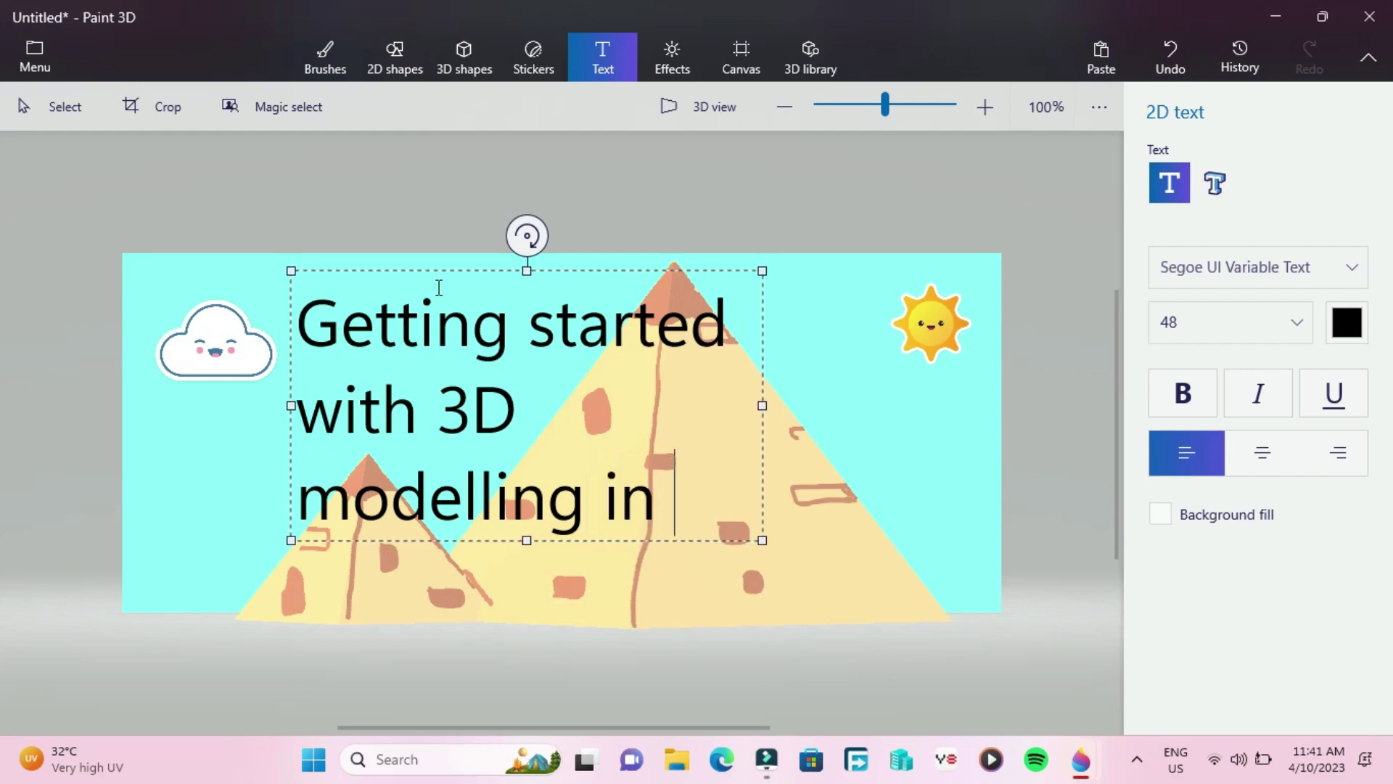
pyautogui.write('Paint ')
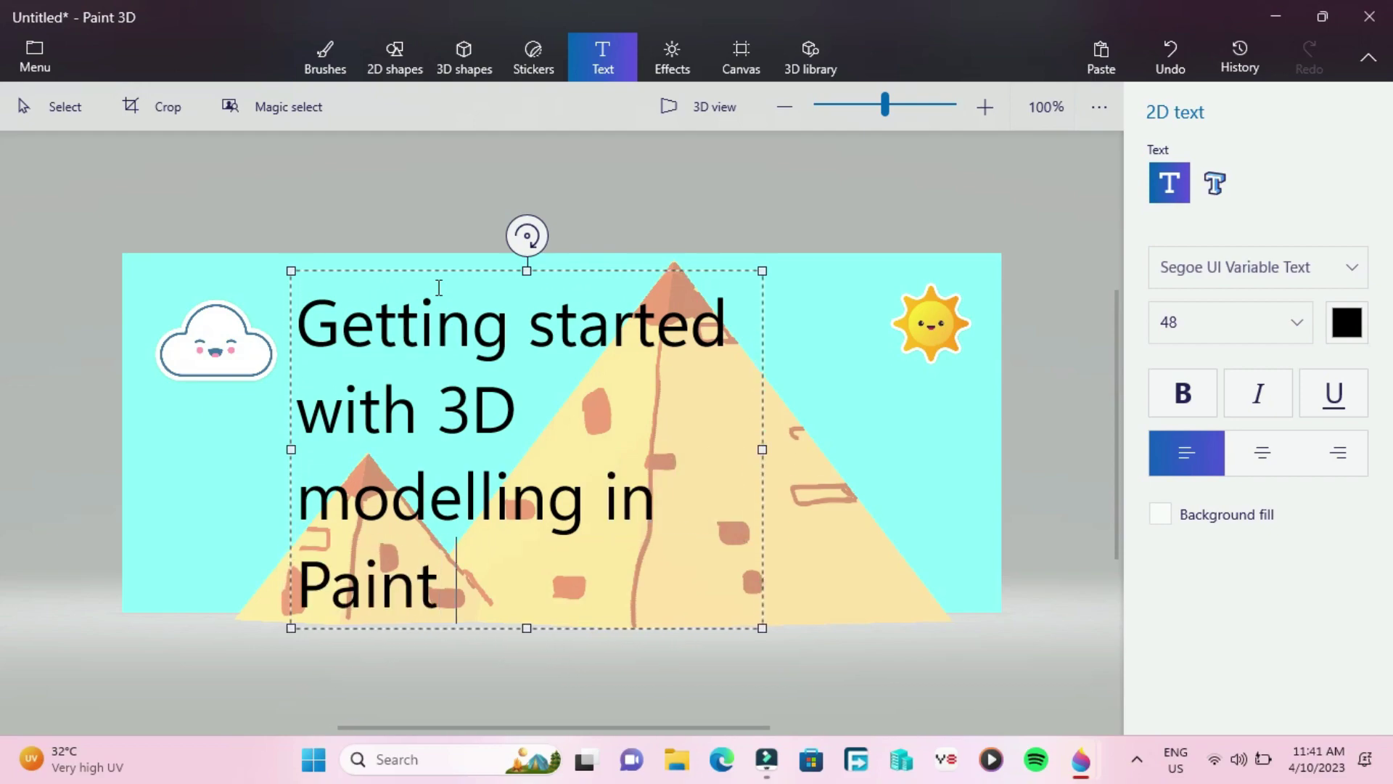
pyautogui.write('3D.')
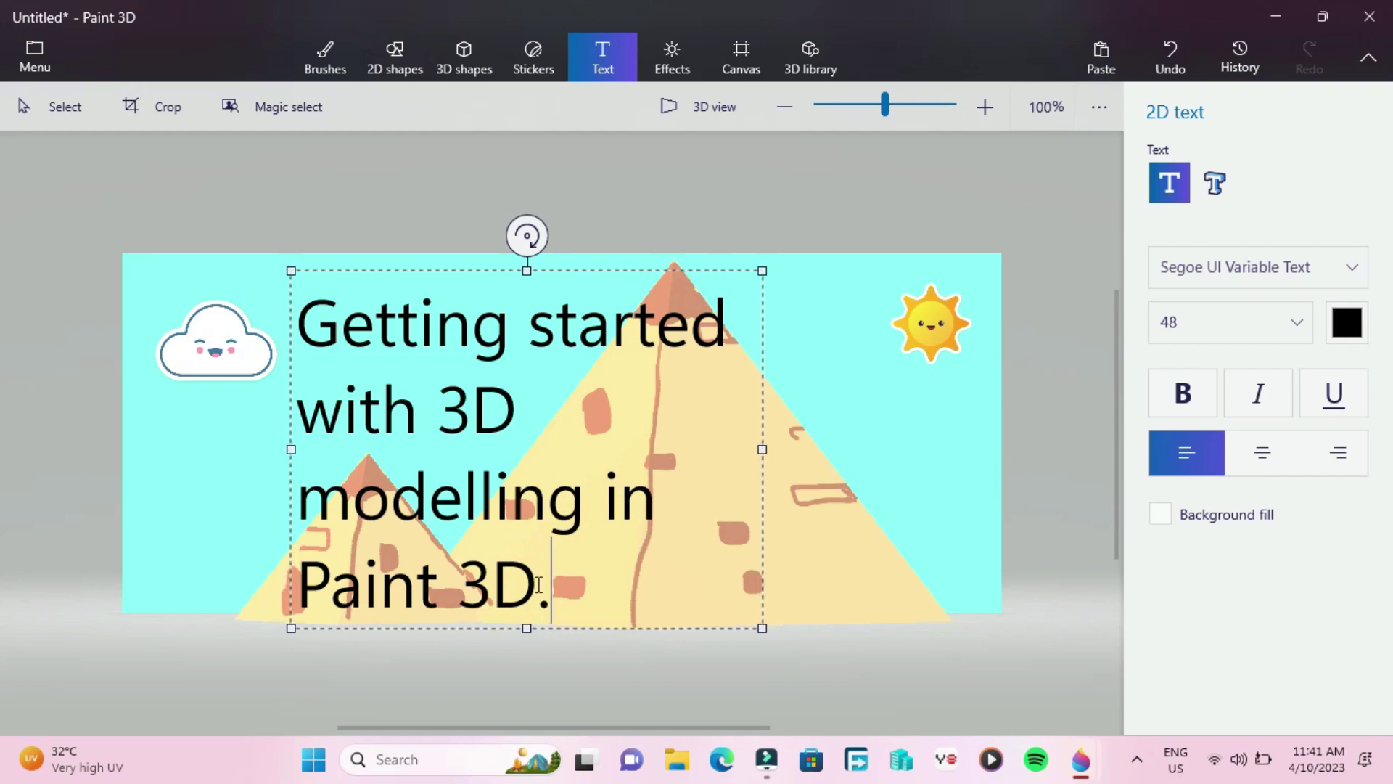
# Set the font size of the whole caption to 24.
pyautogui.moveTo(560, 590); pyautogui.dragTo(297, 305)
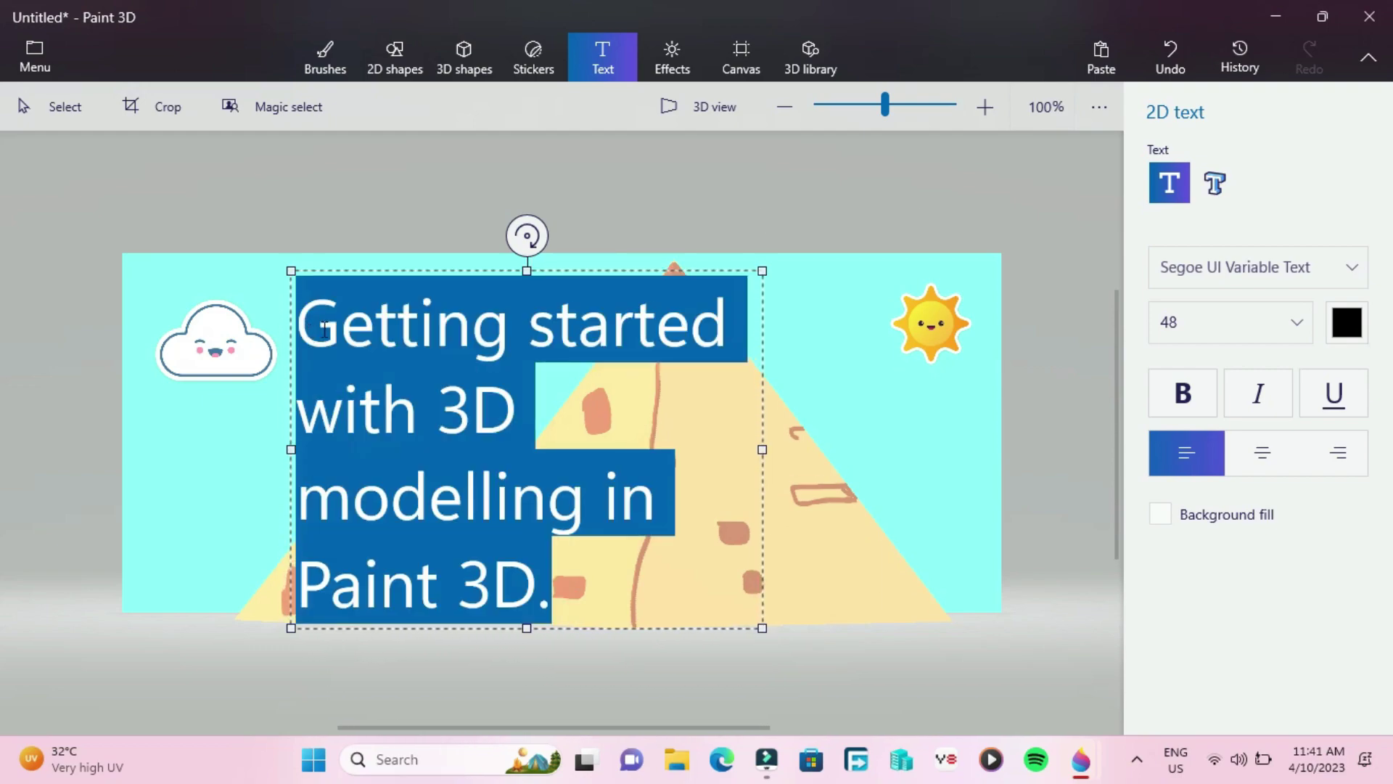
pyautogui.click(1299, 325)
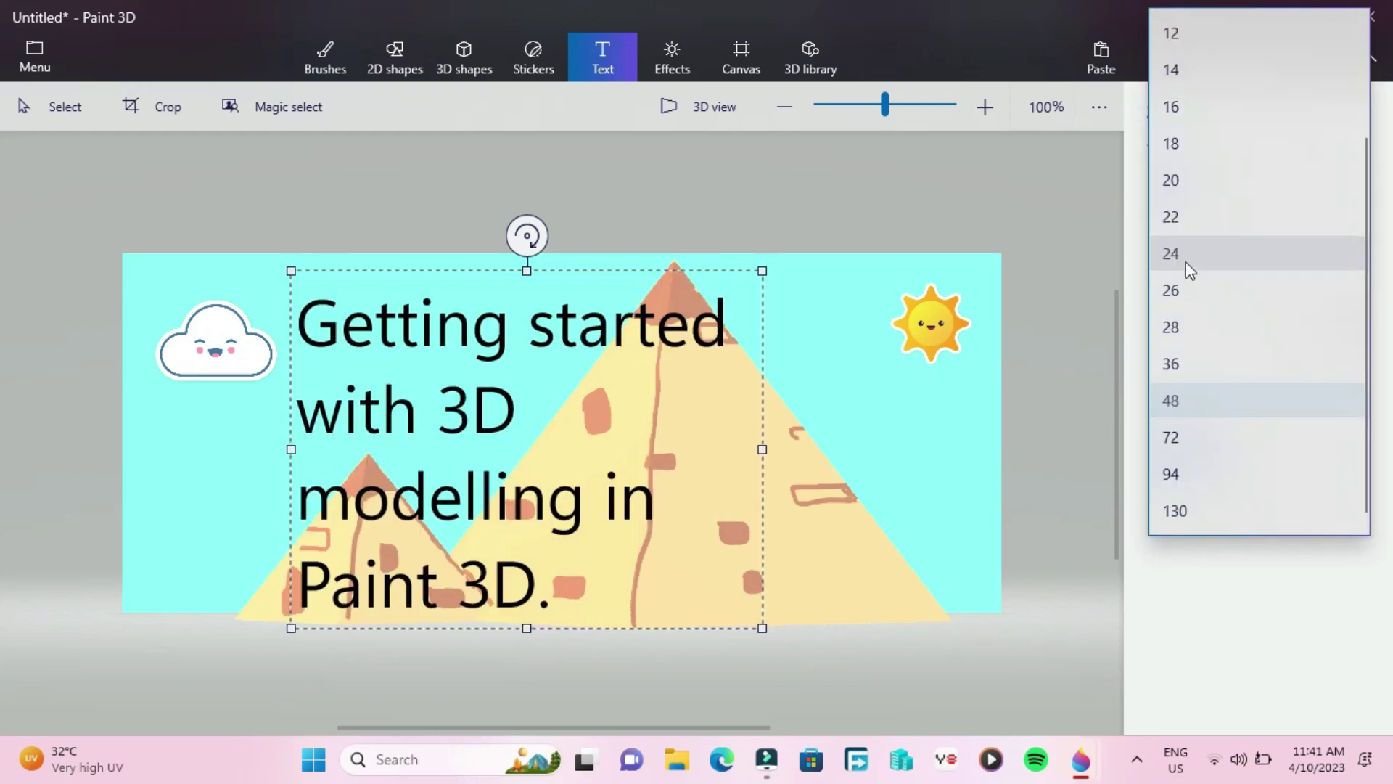
pyautogui.click(1185, 263)
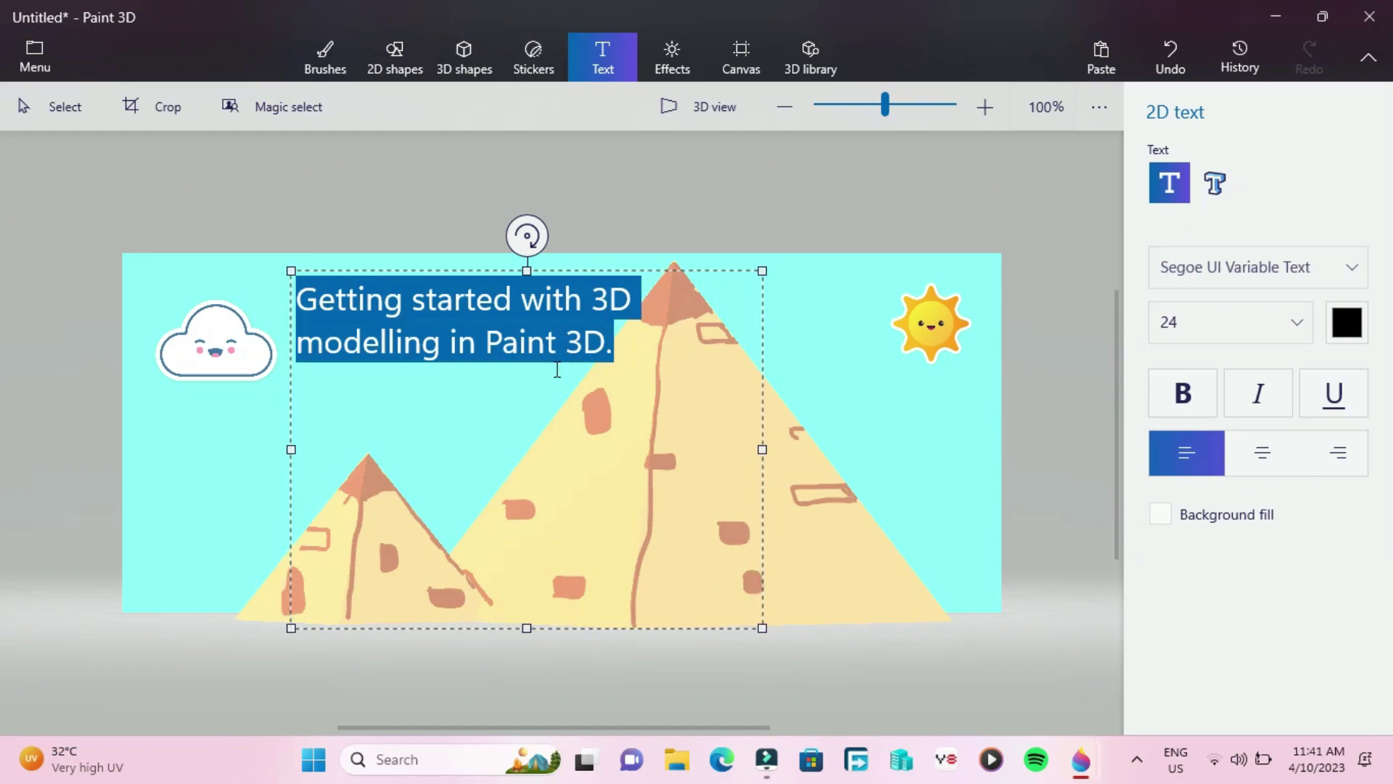
# Add blank lines after the caption and set the text colour there to a custom crimson, hex e11937.
pyautogui.click(645, 338)
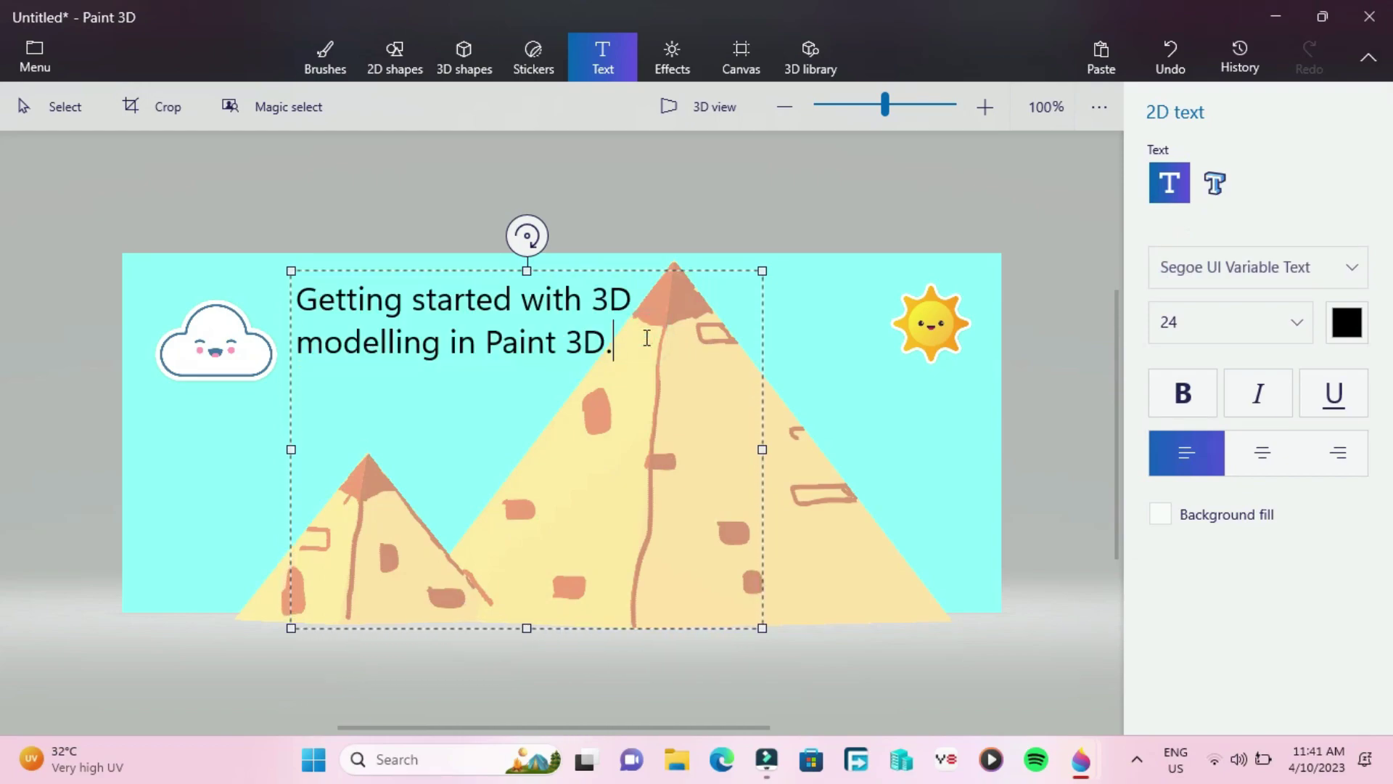
pyautogui.press('Return')
pyautogui.click(1351, 325)
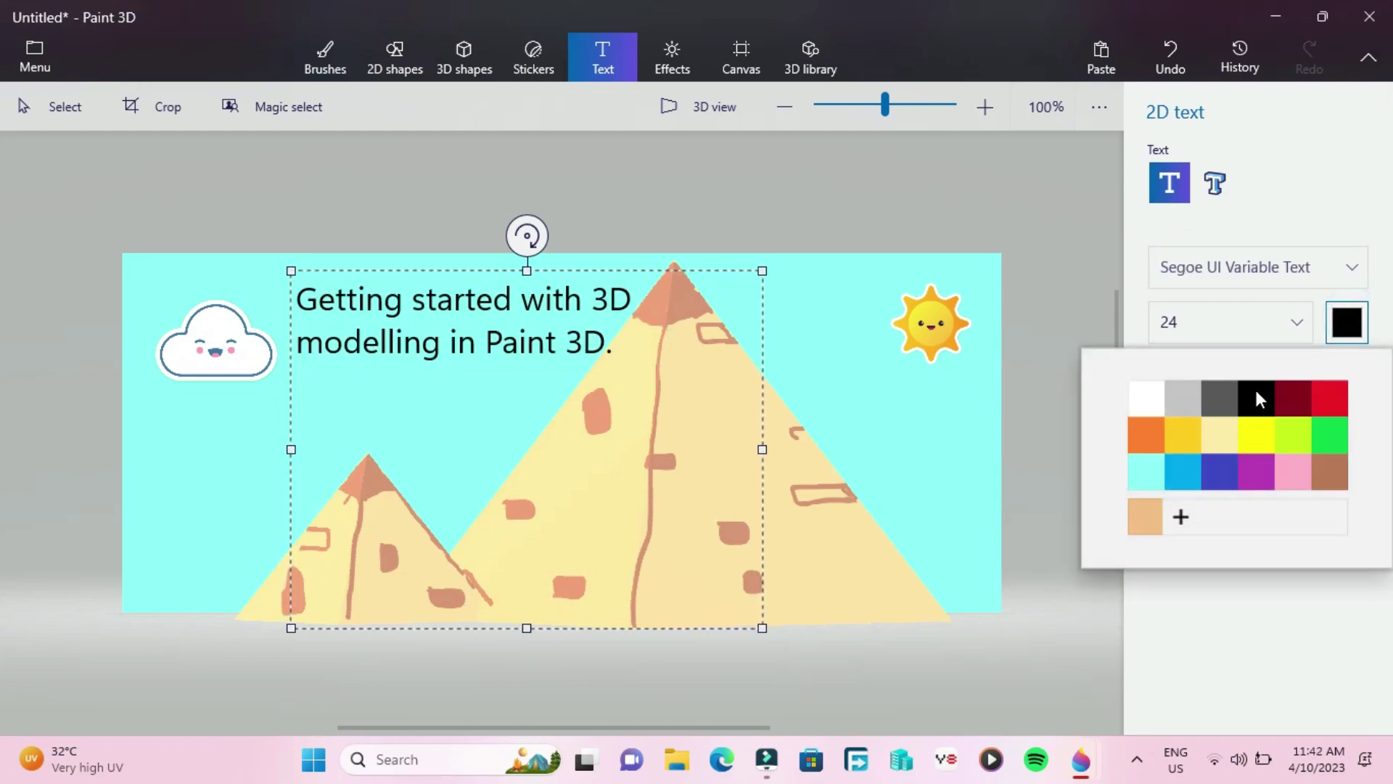
pyautogui.click(1183, 516)
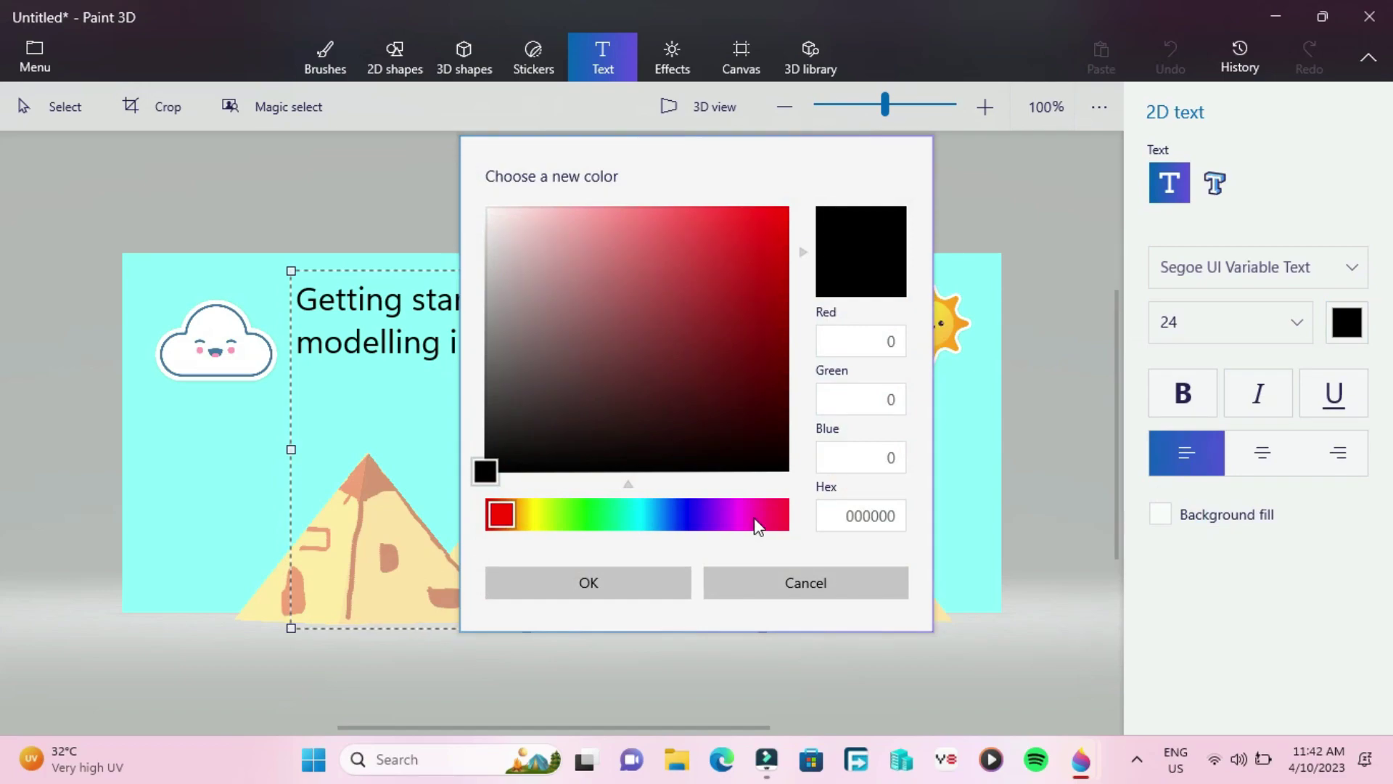
pyautogui.click(756, 238)
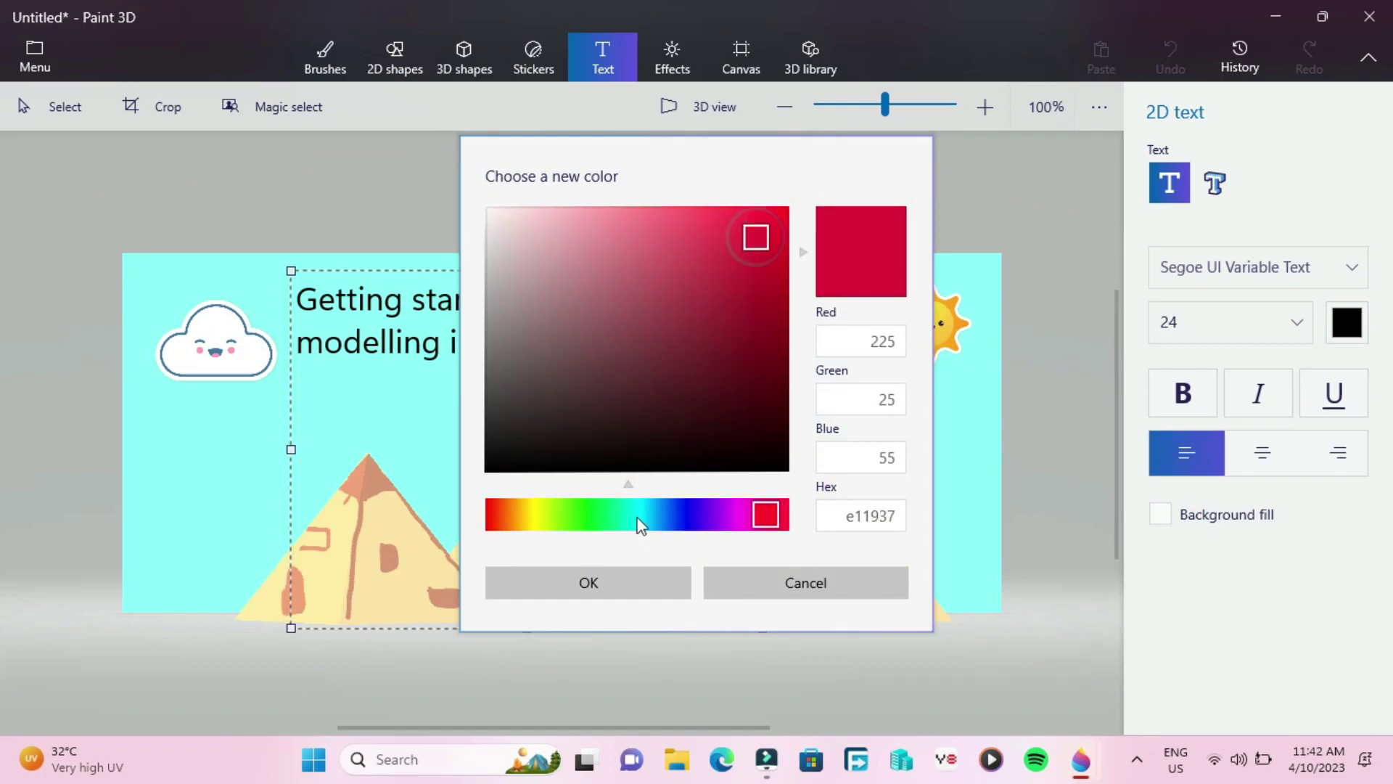
pyautogui.click(617, 586)
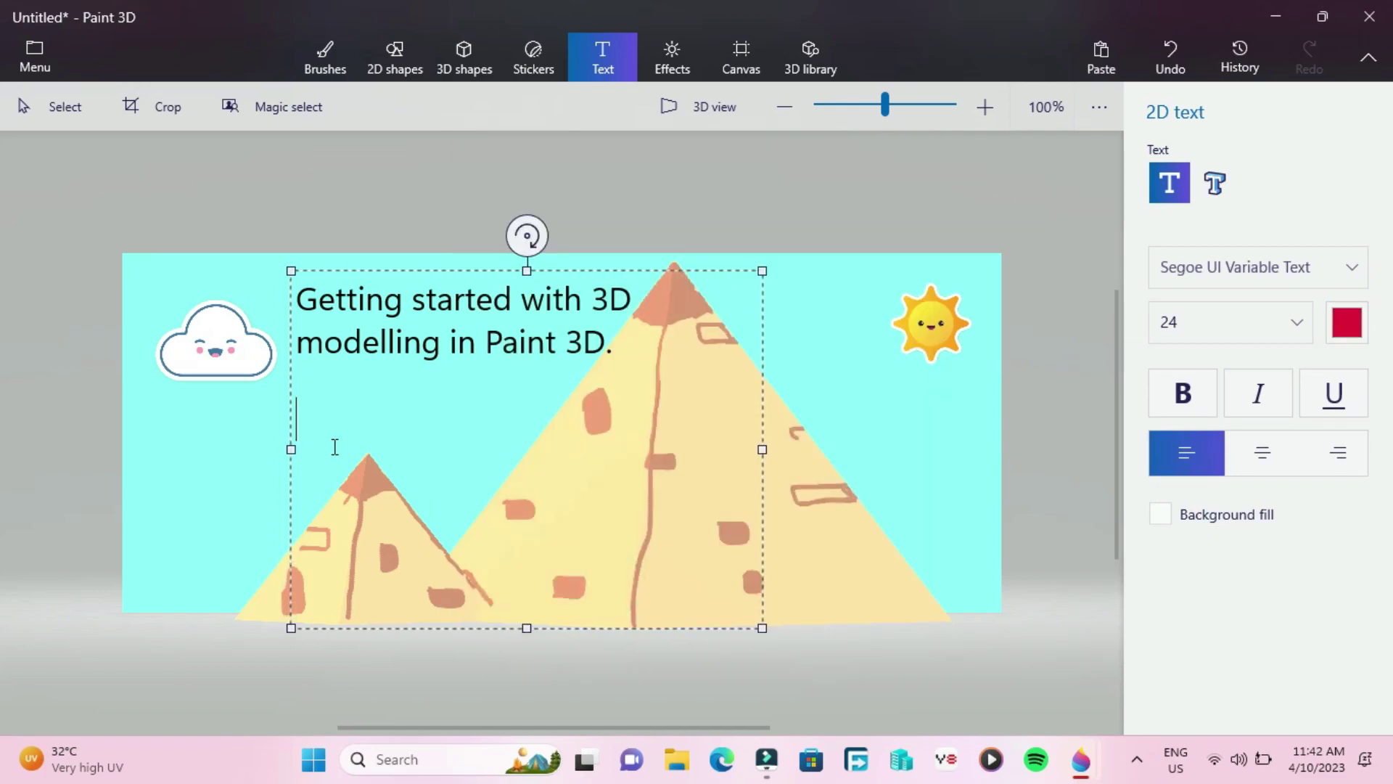